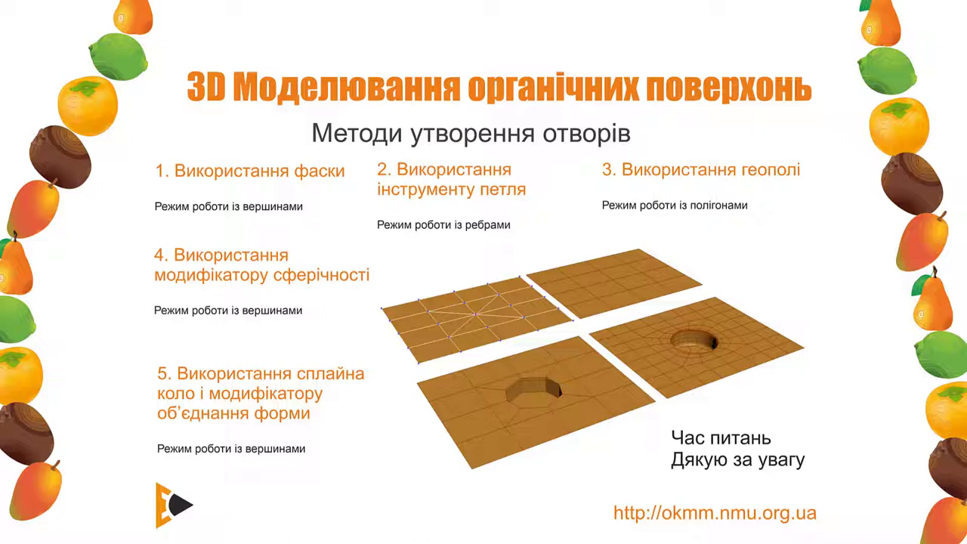
- Exit the fullscreen slideshow and return to the 3ds Max dinosaur scene
{"action": "key", "text": "Escape"}
{"action": "key", "text": "alt+Tab"}
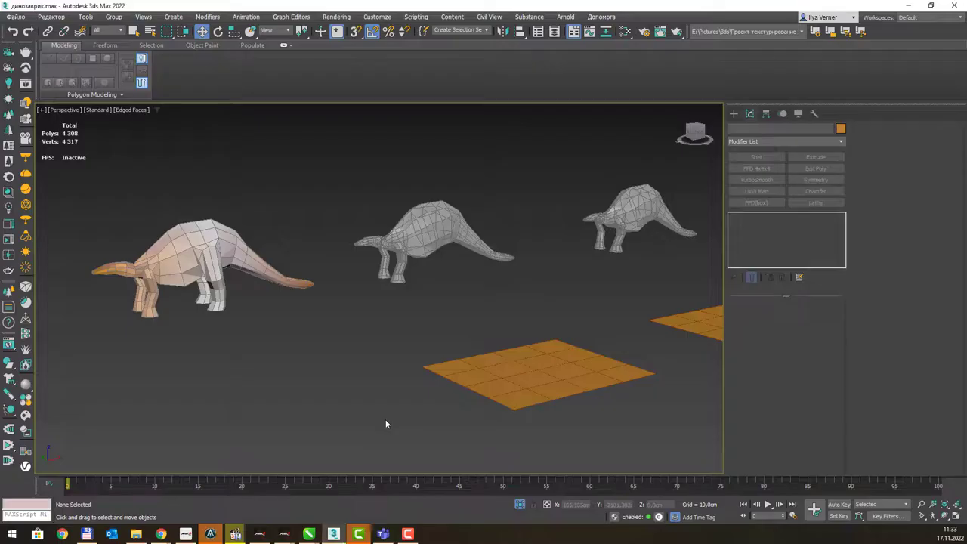
{"action": "left_click", "coordinate": [255, 237]}
{"action": "middle_click_drag", "start_coordinate": [254, 237], "coordinate": [299, 253]}
{"action": "scroll", "coordinate": [299, 253], "scroll_direction": "up", "scroll_amount": 3}
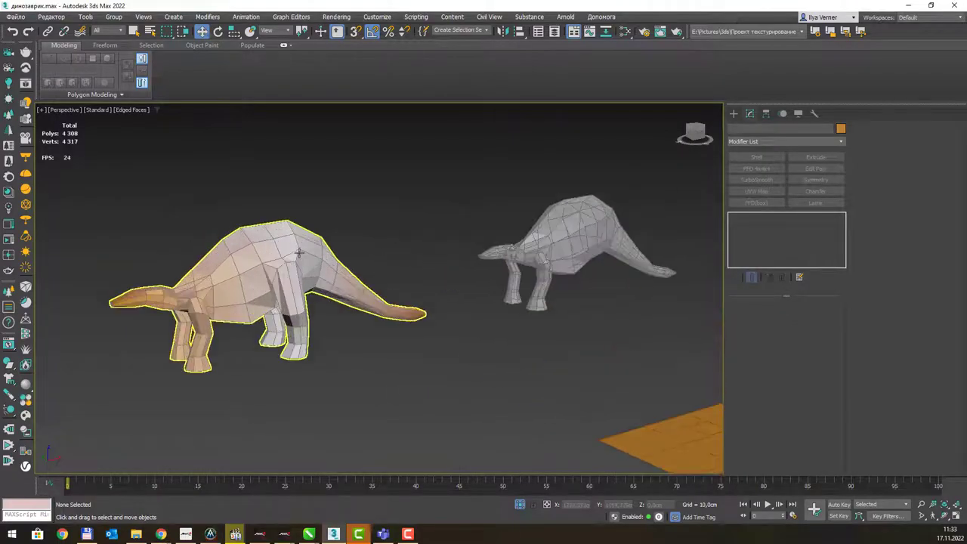
{"action": "scroll", "coordinate": [299, 253], "scroll_direction": "up", "scroll_amount": 3}
{"action": "left_click", "coordinate": [382, 260]}
{"action": "scroll", "coordinate": [380, 259], "scroll_direction": "down", "scroll_amount": 4}
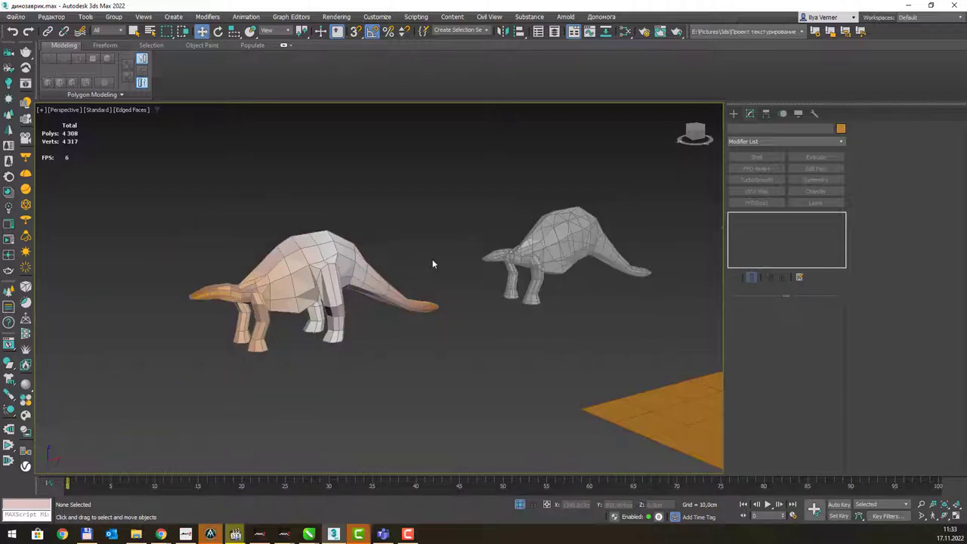
{"action": "middle_click_drag", "start_coordinate": [432, 259], "coordinate": [317, 280]}
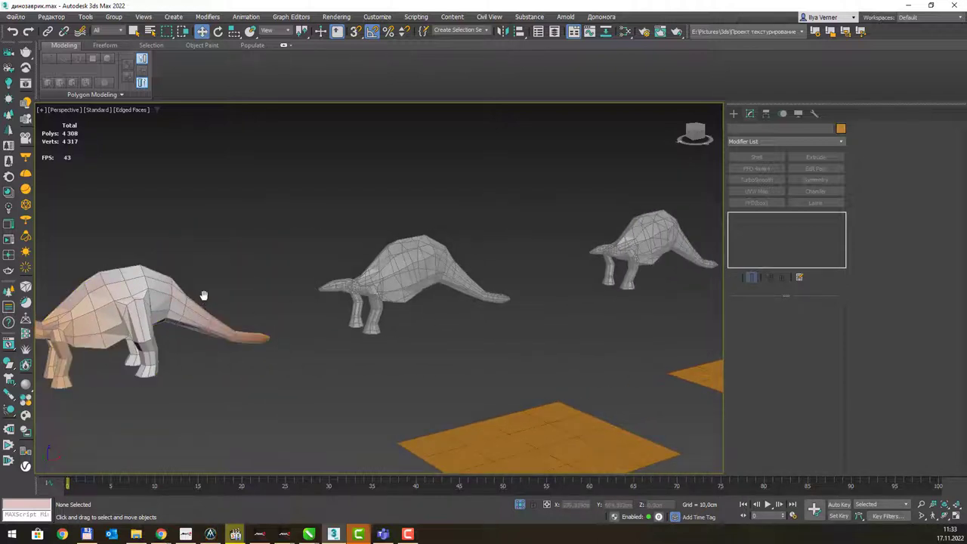
{"action": "middle_click_drag", "start_coordinate": [204, 296], "coordinate": [231, 284]}
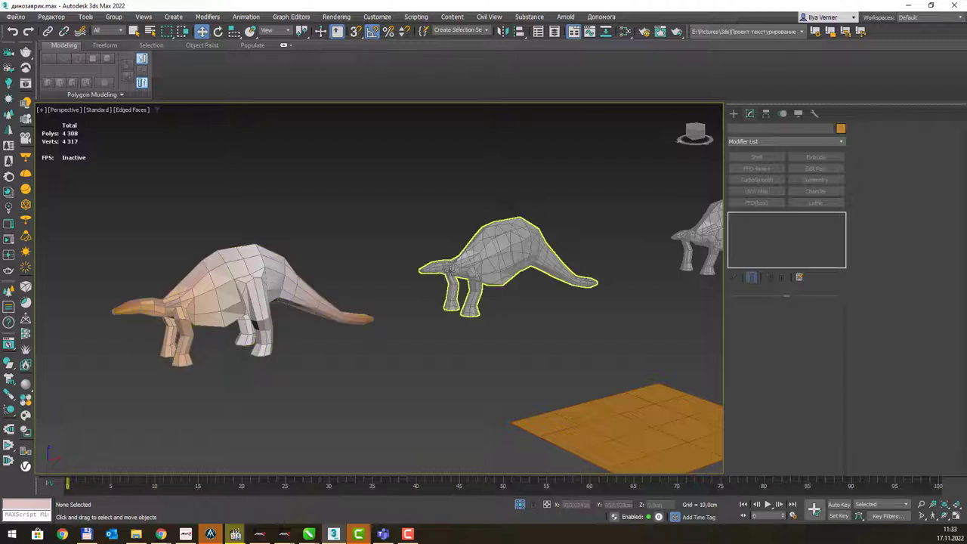
{"action": "middle_click_drag", "start_coordinate": [505, 263], "coordinate": [474, 287]}
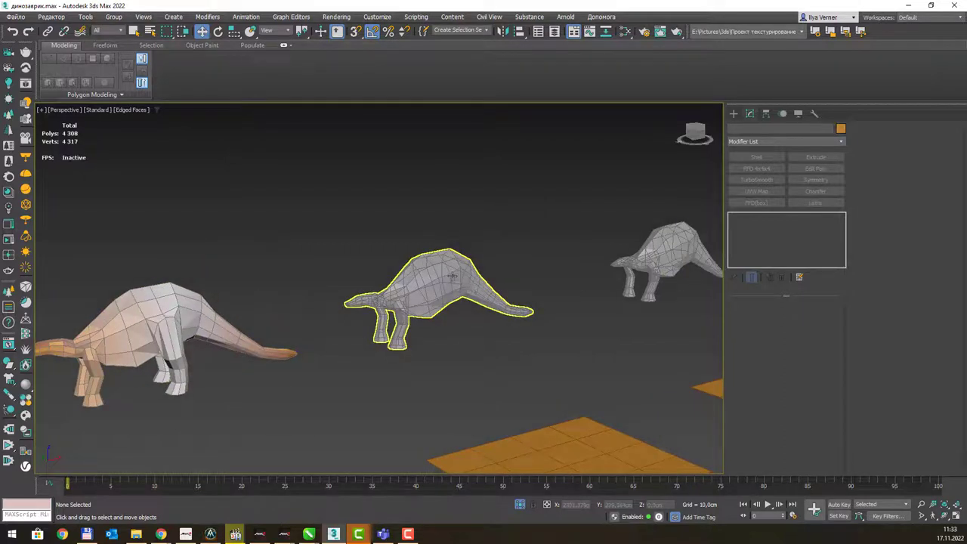
{"action": "scroll", "coordinate": [474, 287], "scroll_direction": "up", "scroll_amount": 2}
{"action": "scroll", "coordinate": [477, 287], "scroll_direction": "up", "scroll_amount": 2}
{"action": "scroll", "coordinate": [482, 288], "scroll_direction": "up", "scroll_amount": 2}
{"action": "scroll", "coordinate": [483, 288], "scroll_direction": "down", "scroll_amount": 1}
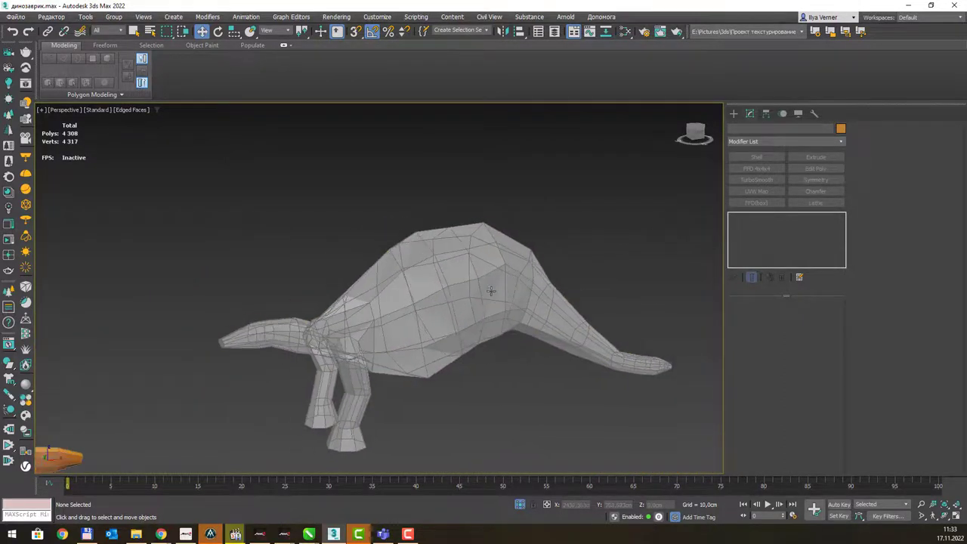
{"action": "middle_click_drag", "start_coordinate": [512, 322], "coordinate": [488, 261]}
{"action": "scroll", "coordinate": [453, 272], "scroll_direction": "down", "scroll_amount": 1}
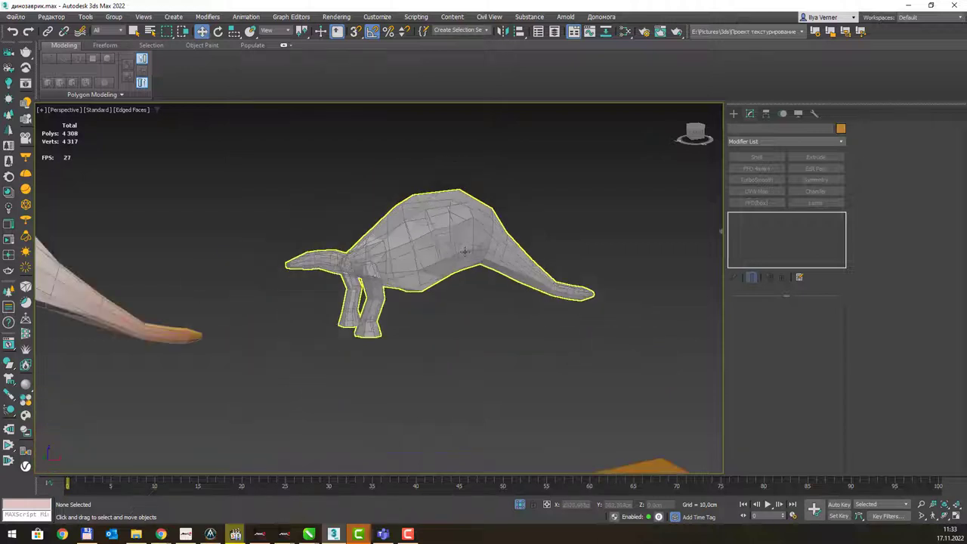
{"action": "scroll", "coordinate": [441, 280], "scroll_direction": "down", "scroll_amount": 1}
{"action": "scroll", "coordinate": [439, 279], "scroll_direction": "down", "scroll_amount": 1}
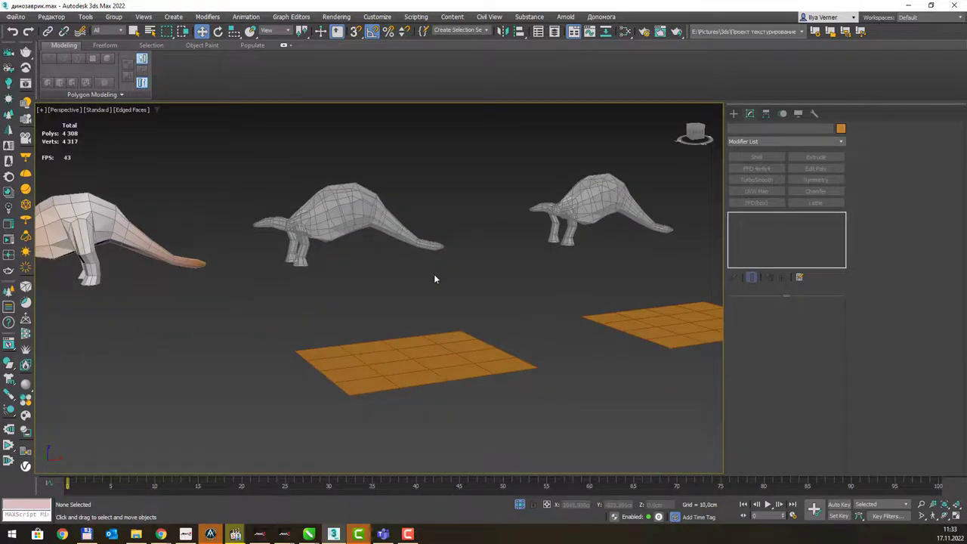
{"action": "middle_click_drag", "start_coordinate": [434, 278], "coordinate": [436, 287], "text": "alt"}
- Select the front orange plane Plane037, bring it into view, and enter vertex level
{"action": "left_click", "coordinate": [430, 341]}
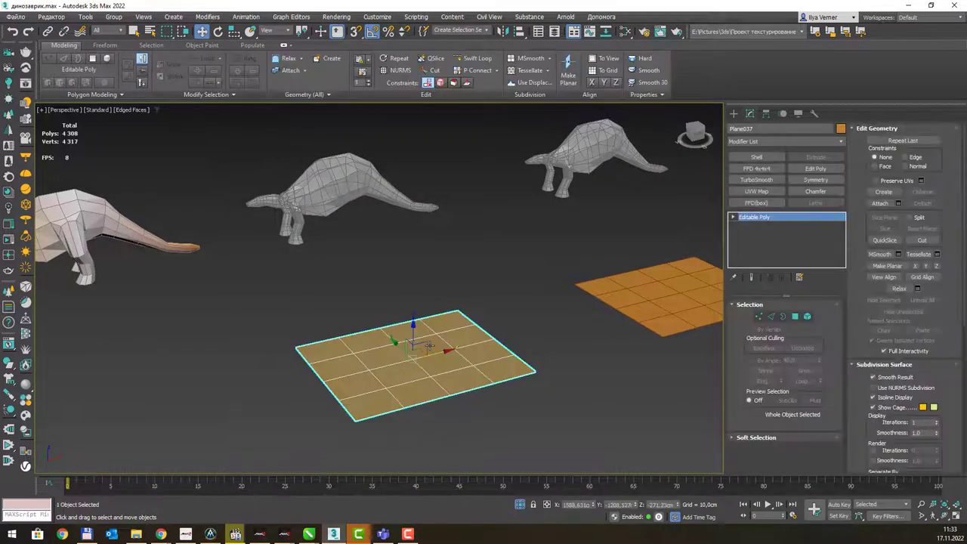
{"action": "middle_click_drag", "start_coordinate": [438, 324], "coordinate": [456, 293]}
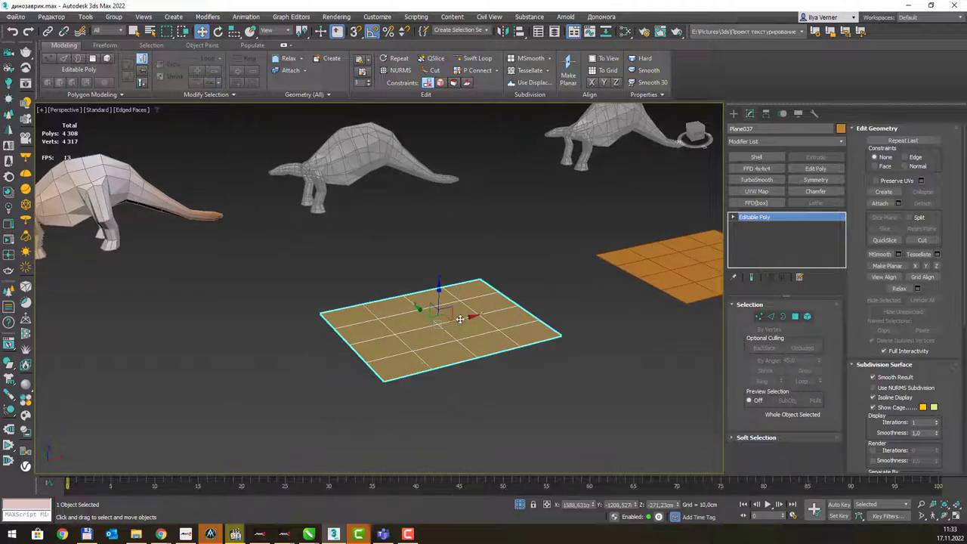
{"action": "left_click_drag", "start_coordinate": [459, 319], "coordinate": [485, 311]}
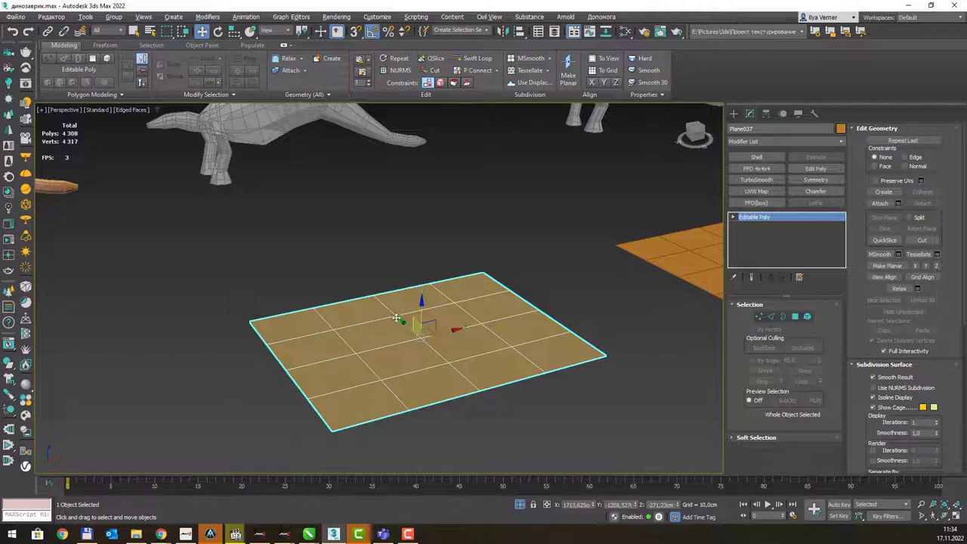
{"action": "left_click", "coordinate": [758, 317]}
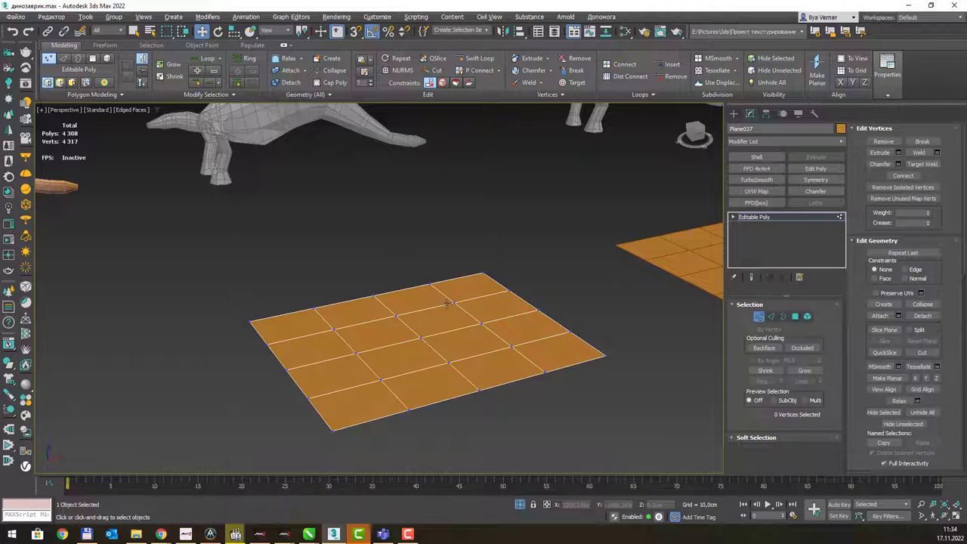
- Connect a pair of opposite vertices through the centre vertex with a diagonal edge
{"action": "left_click", "coordinate": [381, 380]}
{"action": "key", "text": "q"}
{"action": "left_click", "coordinate": [452, 301], "text": "ctrl"}
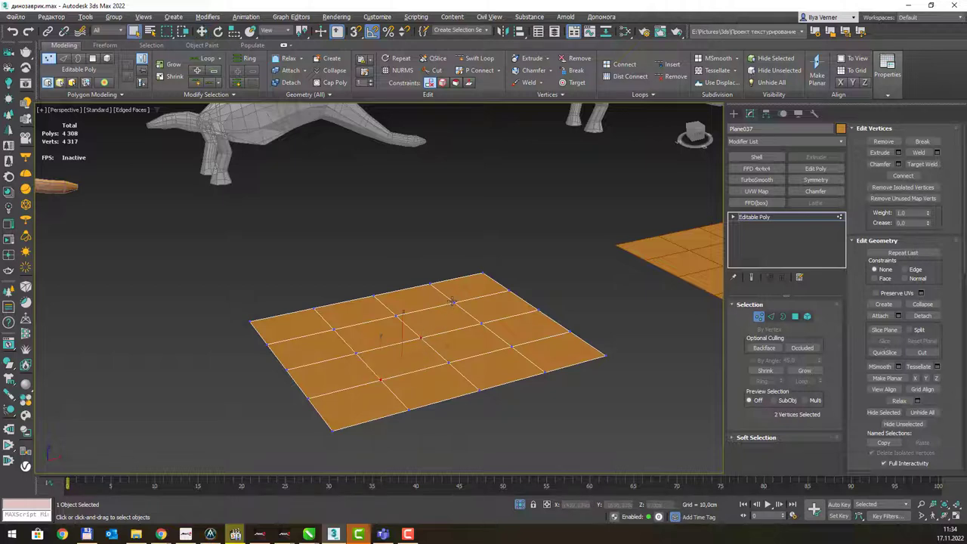
{"action": "left_click", "coordinate": [452, 300], "text": "ctrl"}
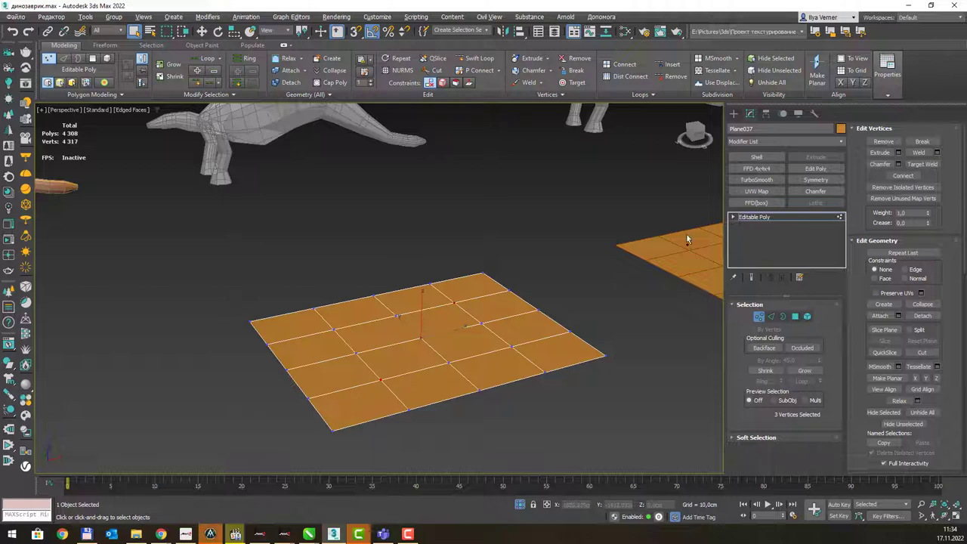
{"action": "left_click", "coordinate": [903, 175]}
- Connect the second diagonal through the centre, then select only the centre vertex
{"action": "left_click", "coordinate": [333, 330]}
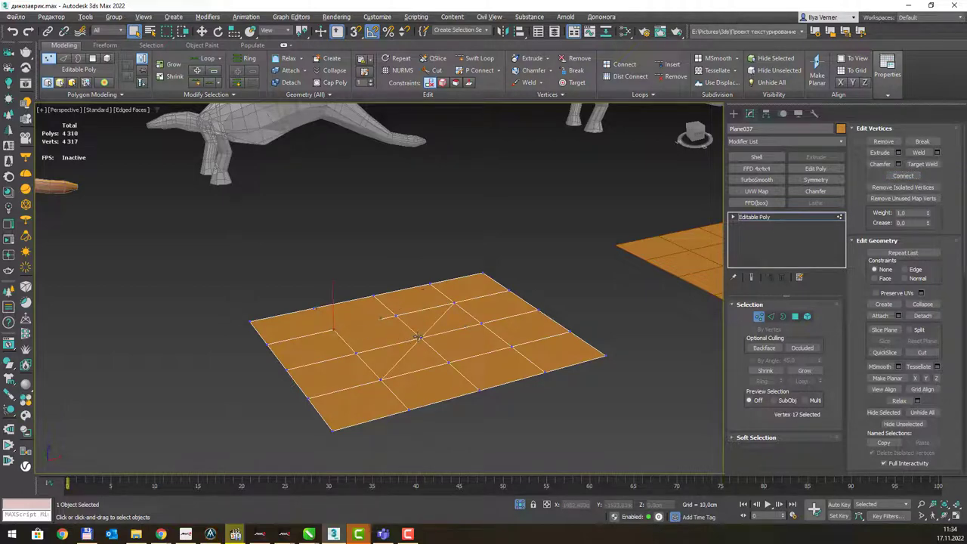
{"action": "left_click", "coordinate": [418, 336], "text": "ctrl"}
{"action": "left_click", "coordinate": [510, 345], "text": "ctrl"}
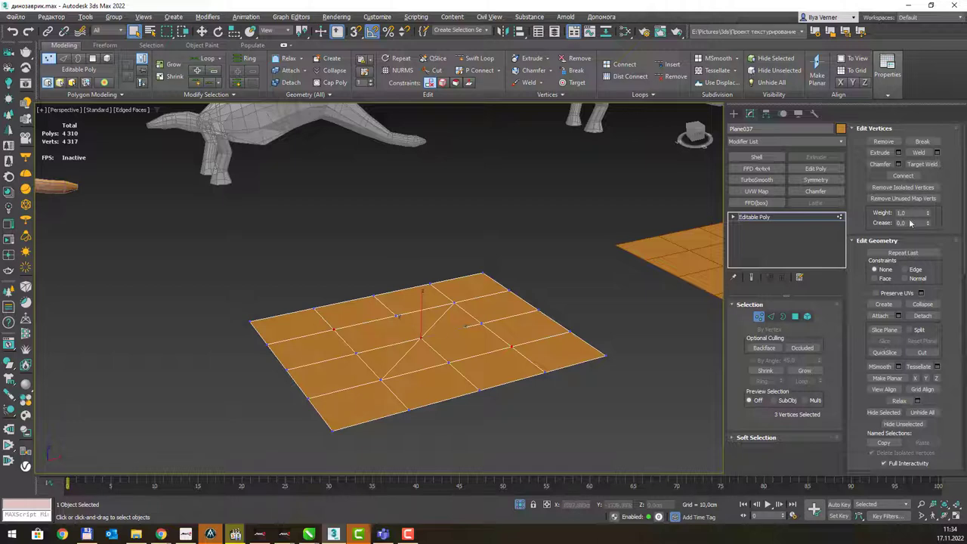
{"action": "left_click", "coordinate": [910, 175]}
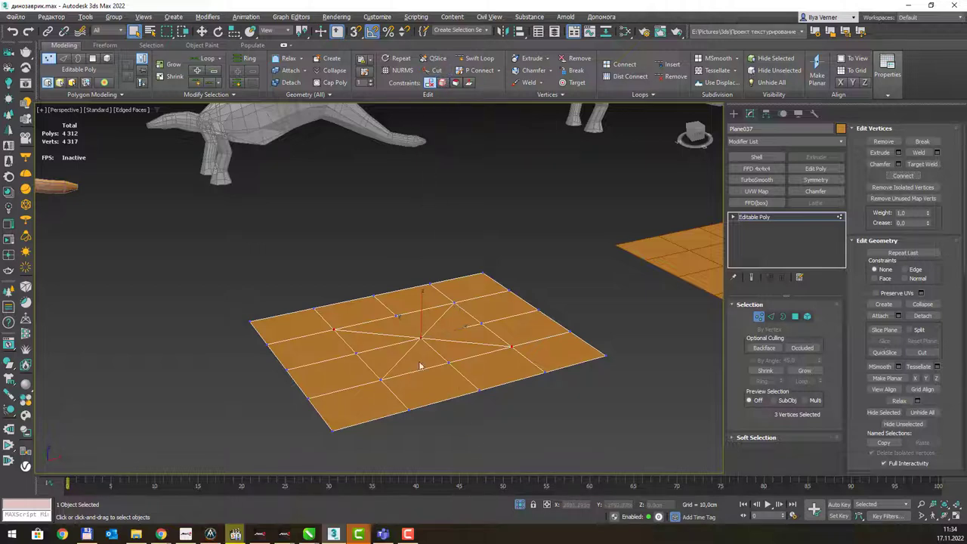
{"action": "left_click", "coordinate": [419, 334]}
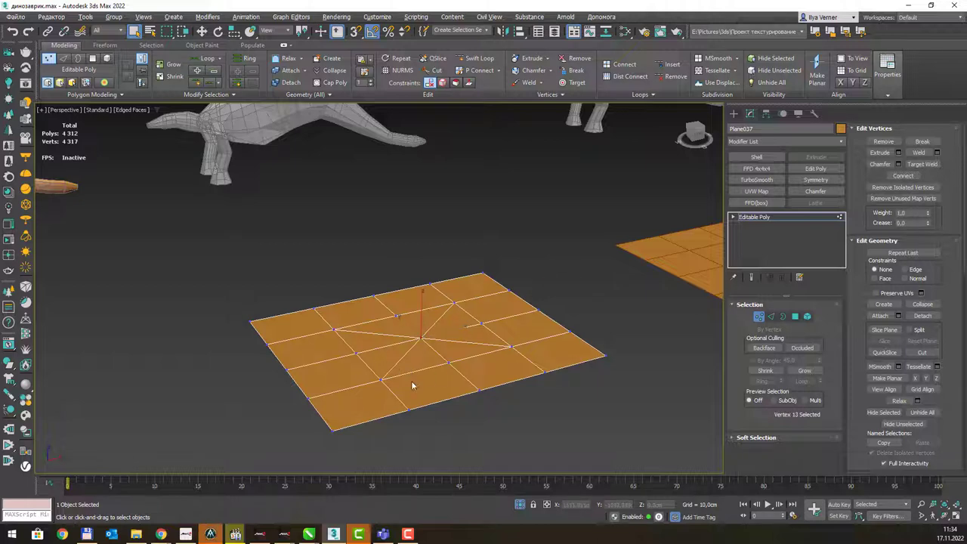
{"action": "key", "text": "alt+Tab"}
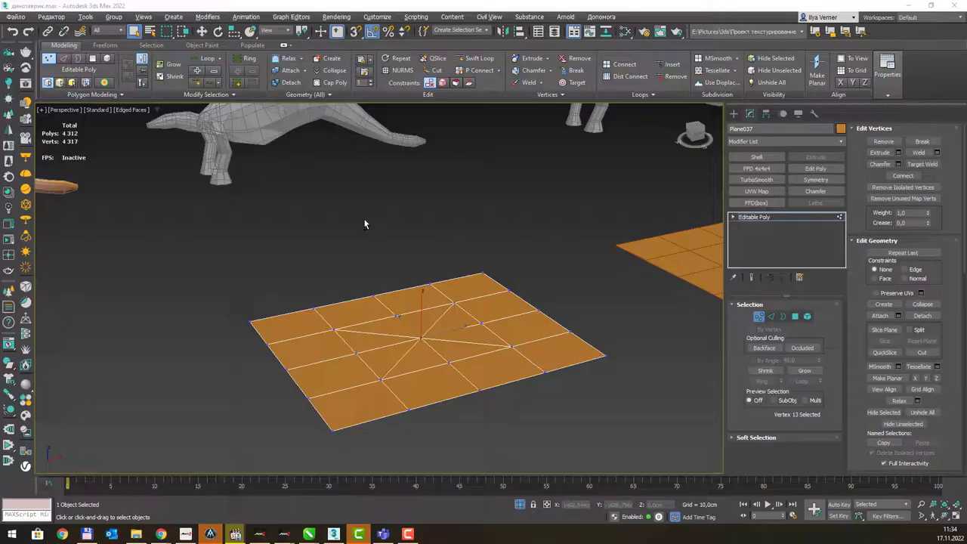
{"action": "key", "text": "alt+Tab"}
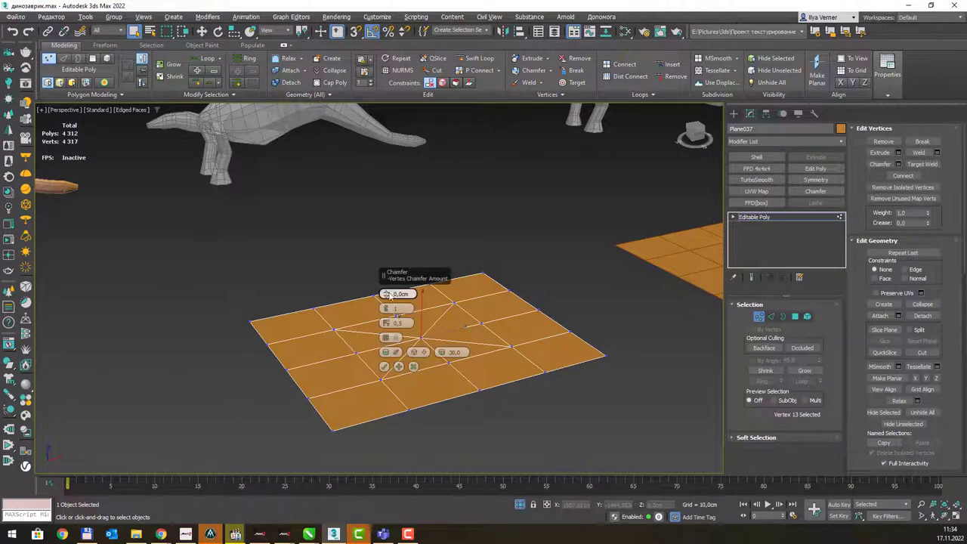
- Chamfer the centre vertex into an octagon: amount 136,554 cm, 0 segments
{"action": "left_click_drag", "start_coordinate": [386, 294], "coordinate": [456, 452]}
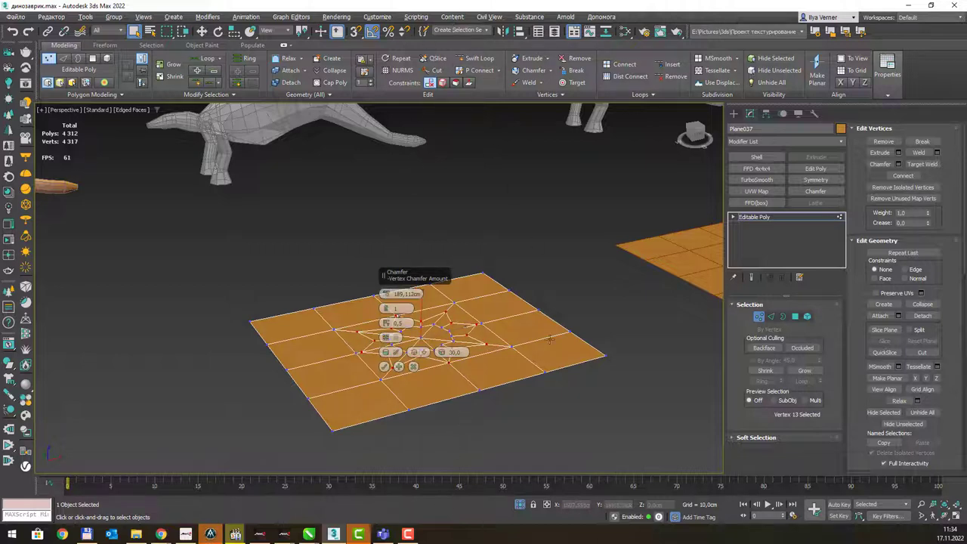
{"action": "left_click_drag", "start_coordinate": [457, 451], "coordinate": [531, 331]}
{"action": "mouse_move", "coordinate": [531, 331]}
{"action": "middle_mouse_down", "text": "alt"}
{"action": "mouse_move", "coordinate": [587, 320]}
{"action": "mouse_move", "coordinate": [579, 302]}
{"action": "mouse_move", "coordinate": [550, 339]}
{"action": "middle_mouse_up", "text": "alt"}
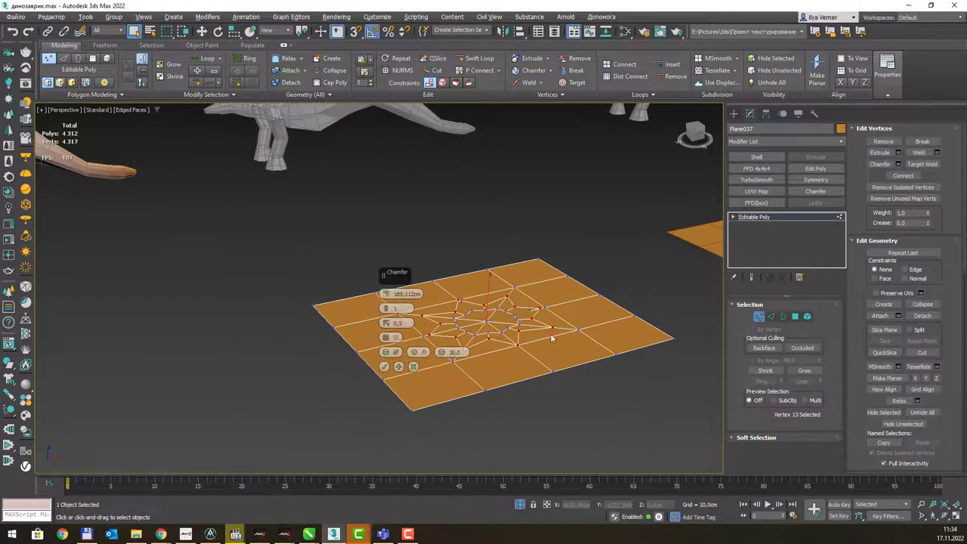
{"action": "left_click", "coordinate": [387, 312]}
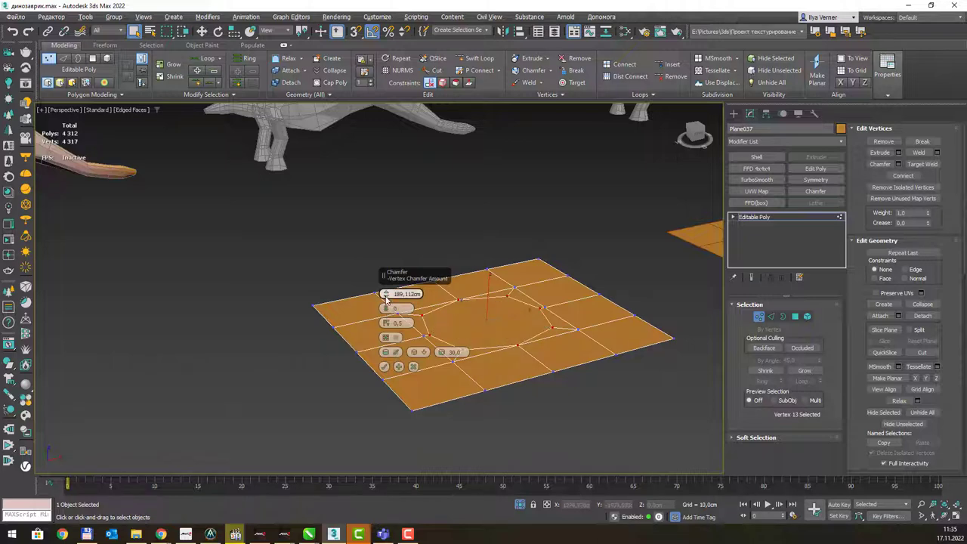
{"action": "mouse_move", "coordinate": [386, 294]}
{"action": "left_mouse_down"}
{"action": "mouse_move", "coordinate": [451, 516]}
{"action": "mouse_move", "coordinate": [542, 416]}
{"action": "left_mouse_up"}
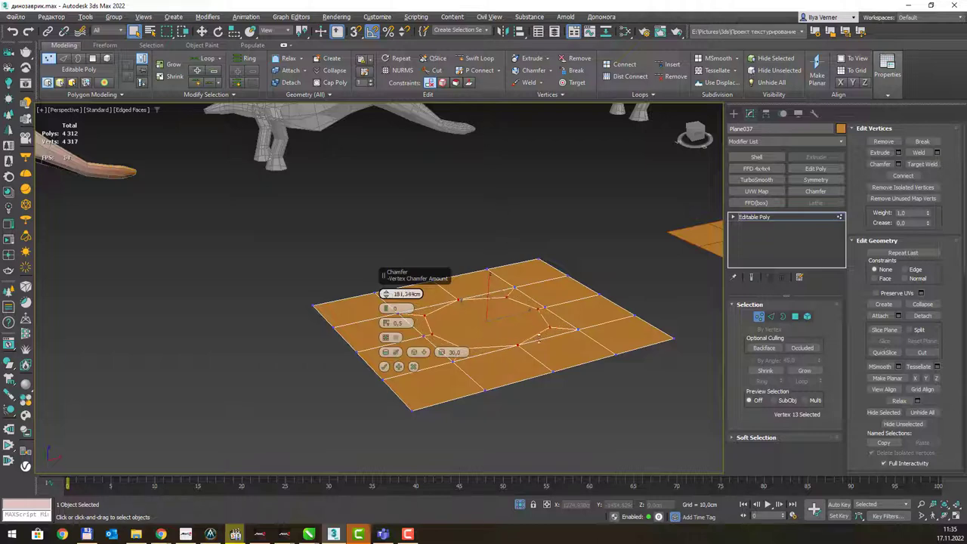
{"action": "left_click_drag", "start_coordinate": [542, 416], "coordinate": [539, 448]}
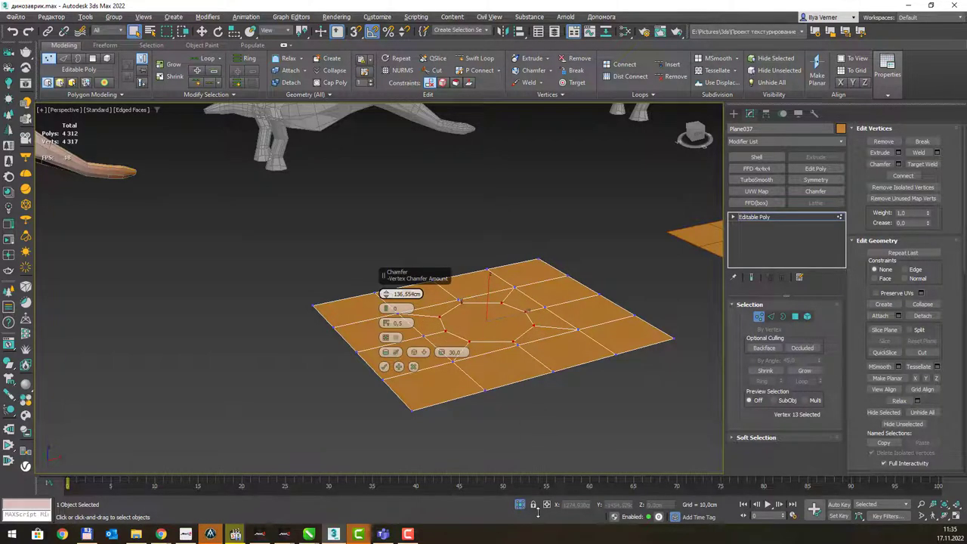
{"action": "left_click_drag", "start_coordinate": [385, 322], "coordinate": [386, 332]}
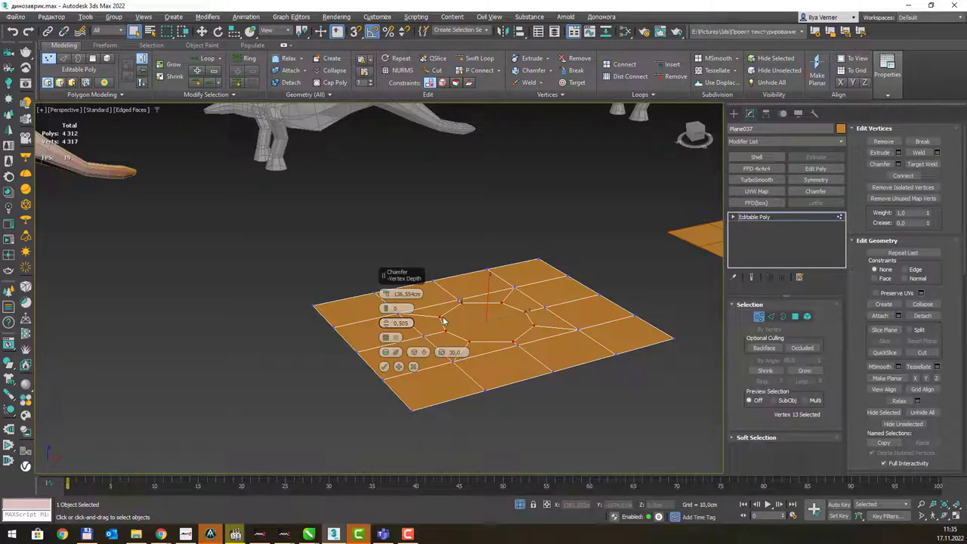
{"action": "left_click", "coordinate": [383, 366]}
{"action": "middle_click_drag", "start_coordinate": [463, 276], "coordinate": [443, 280], "text": "alt"}
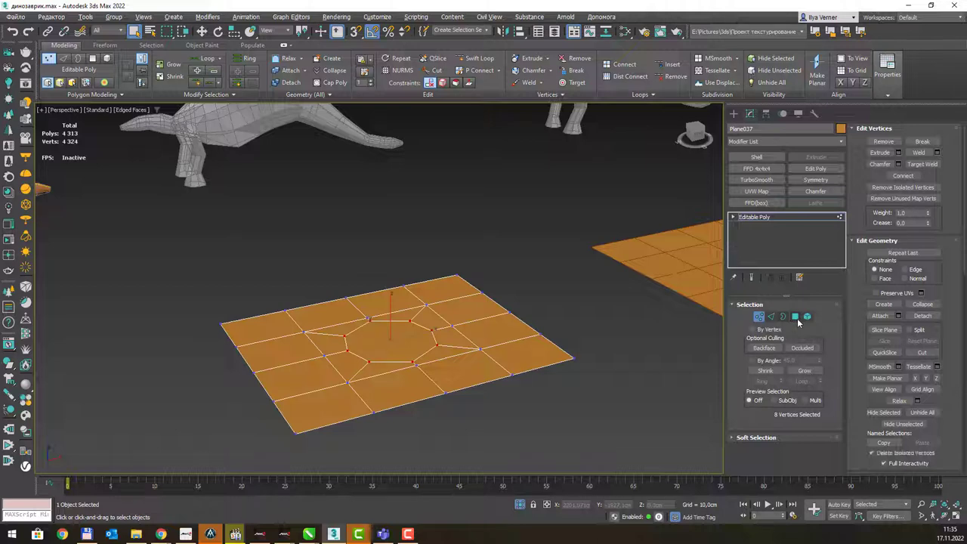
- Lower the centre octagon polygon into a recessed hole, then exit polygon level
{"action": "left_click", "coordinate": [795, 318]}
{"action": "left_click", "coordinate": [390, 339]}
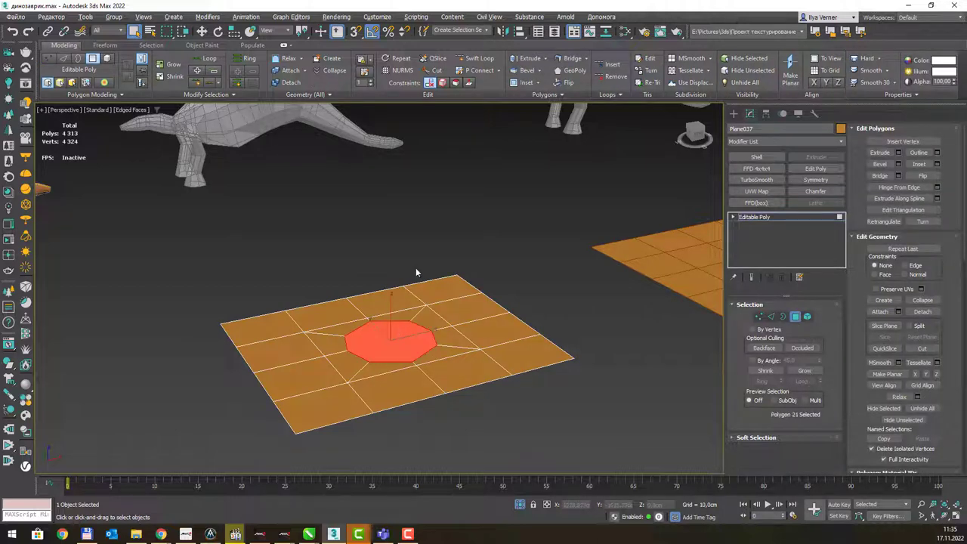
{"action": "key", "text": "w"}
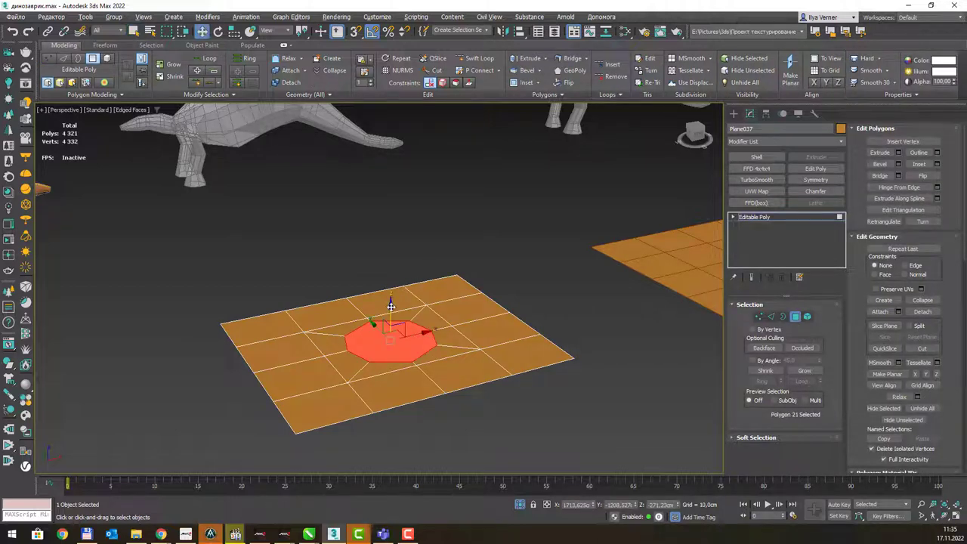
{"action": "left_click_drag", "start_coordinate": [390, 306], "coordinate": [389, 331], "text": "shift"}
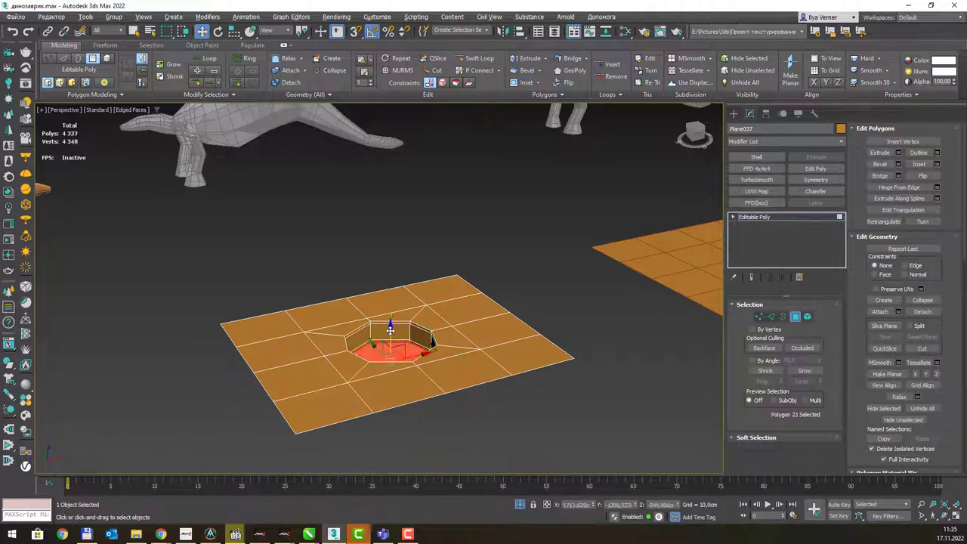
{"action": "middle_click_drag", "start_coordinate": [402, 290], "coordinate": [404, 294], "text": "alt"}
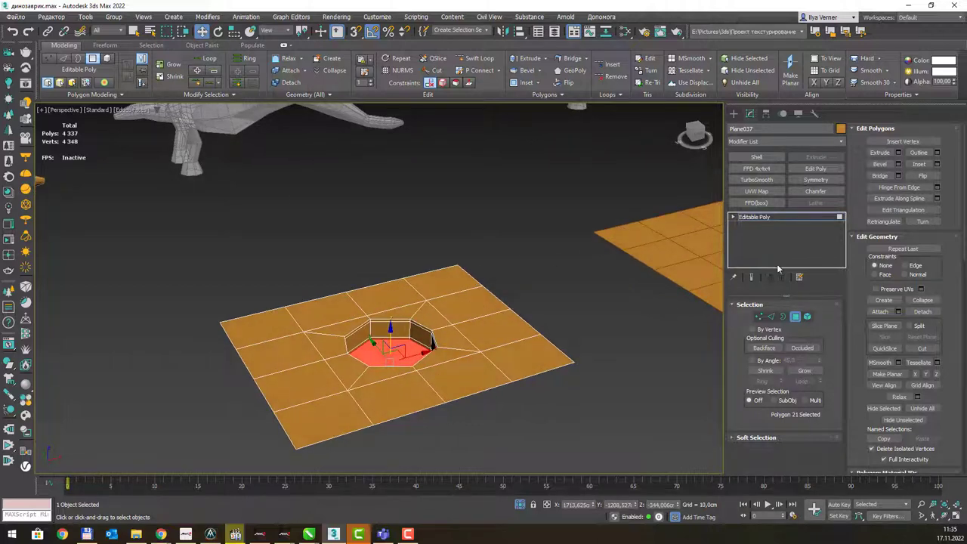
{"action": "left_click", "coordinate": [795, 315]}
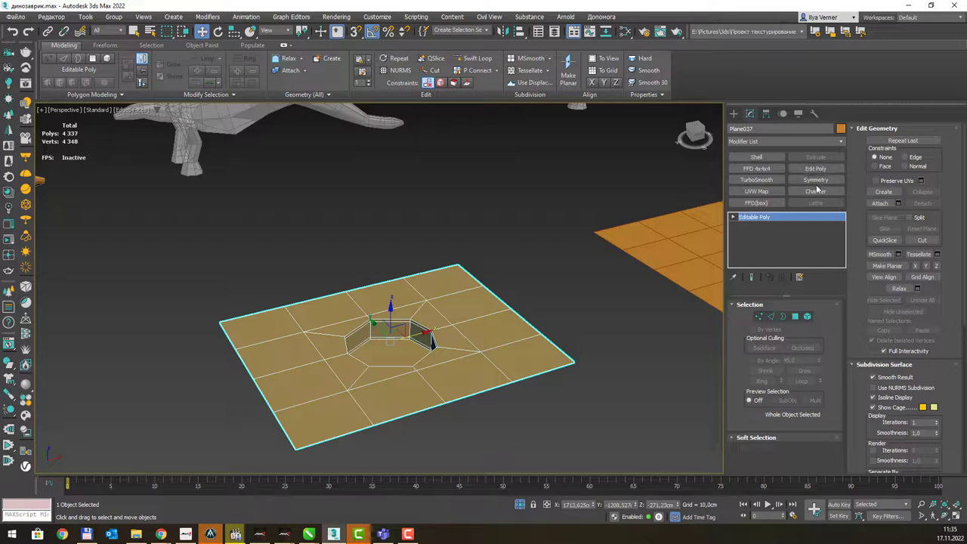
- Add a TurboSmooth modifier to Plane037
{"action": "left_click", "coordinate": [756, 180]}
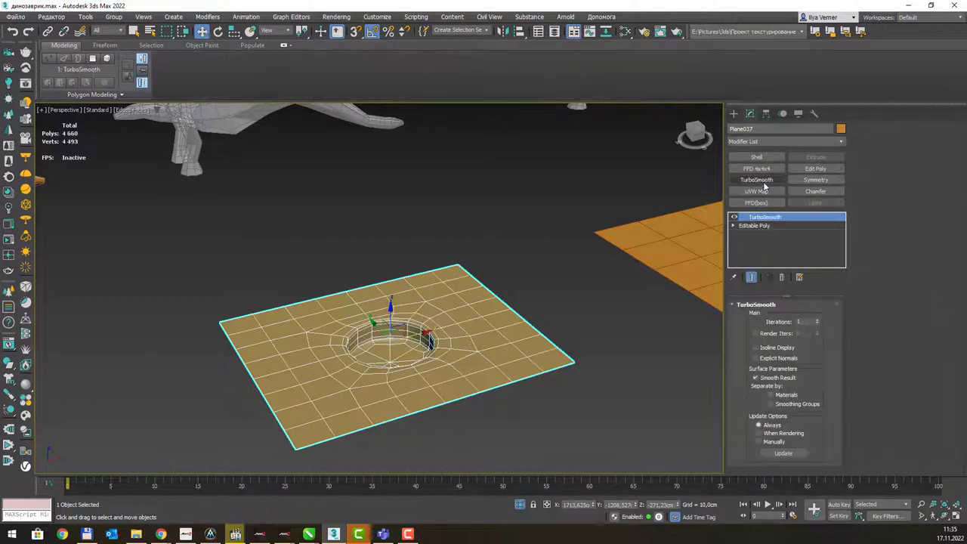
{"action": "scroll", "coordinate": [397, 326], "scroll_direction": "up", "scroll_amount": 3}
{"action": "scroll", "coordinate": [397, 326], "scroll_direction": "up", "scroll_amount": 3}
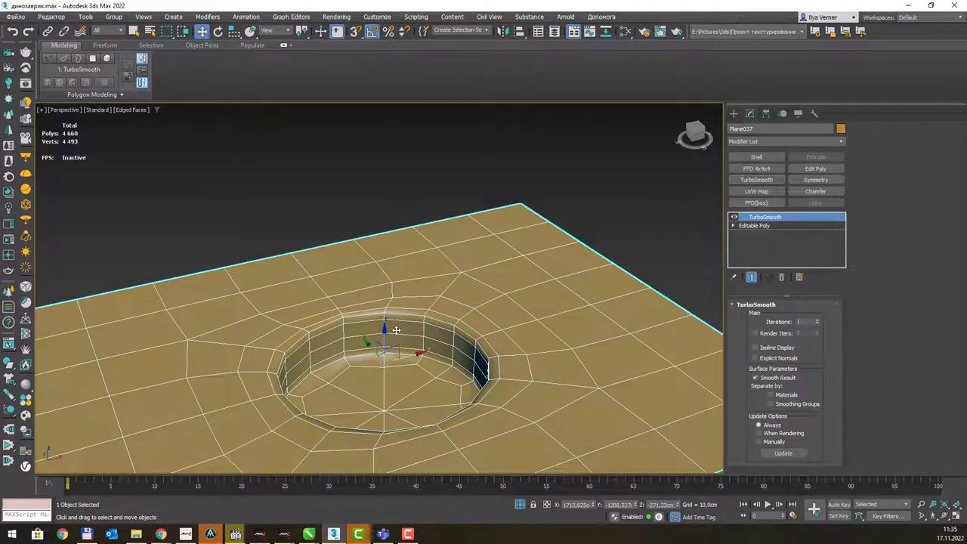
{"action": "scroll", "coordinate": [389, 310], "scroll_direction": "down", "scroll_amount": 5}
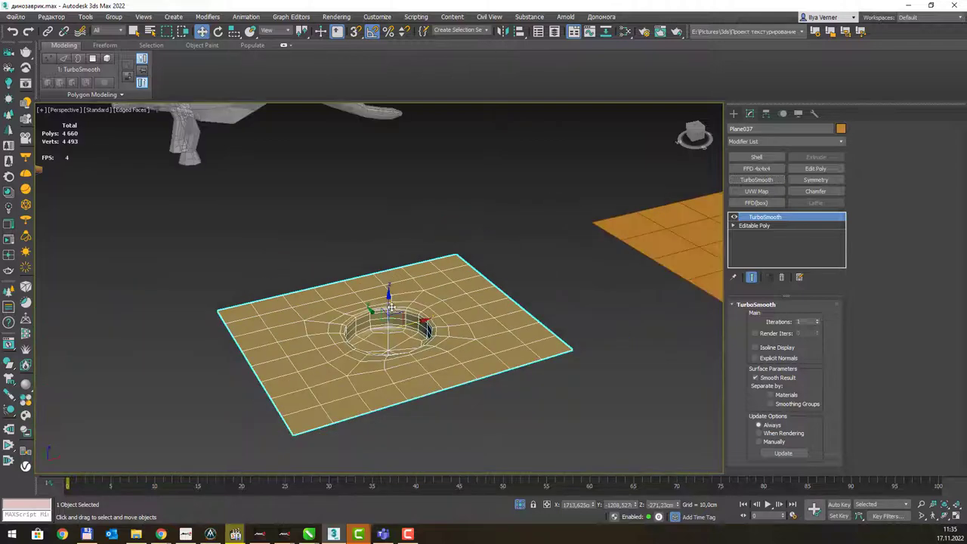
{"action": "scroll", "coordinate": [389, 323], "scroll_direction": "up", "scroll_amount": 2}
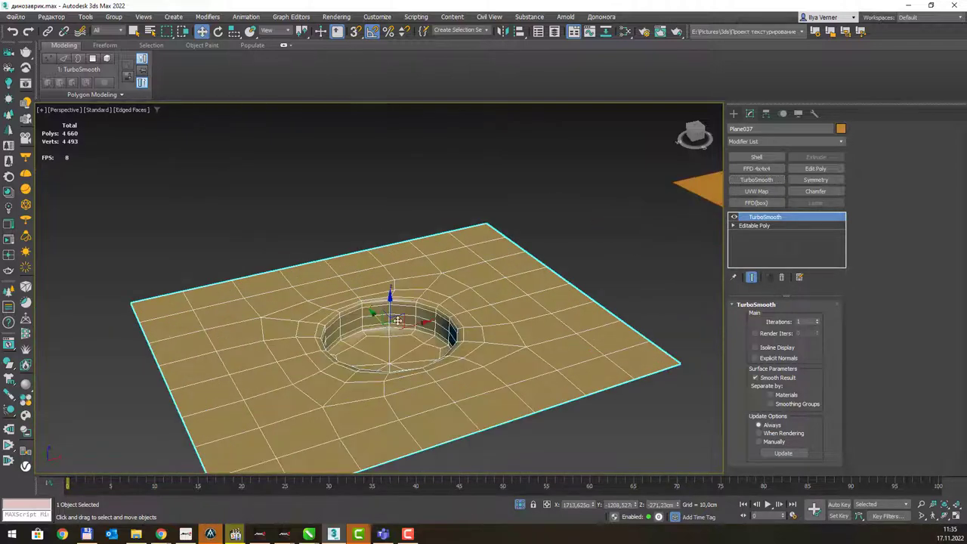
- In the base Editable Poly, select the hole's rim edge loop and open Chamfer settings
{"action": "left_click", "coordinate": [752, 227]}
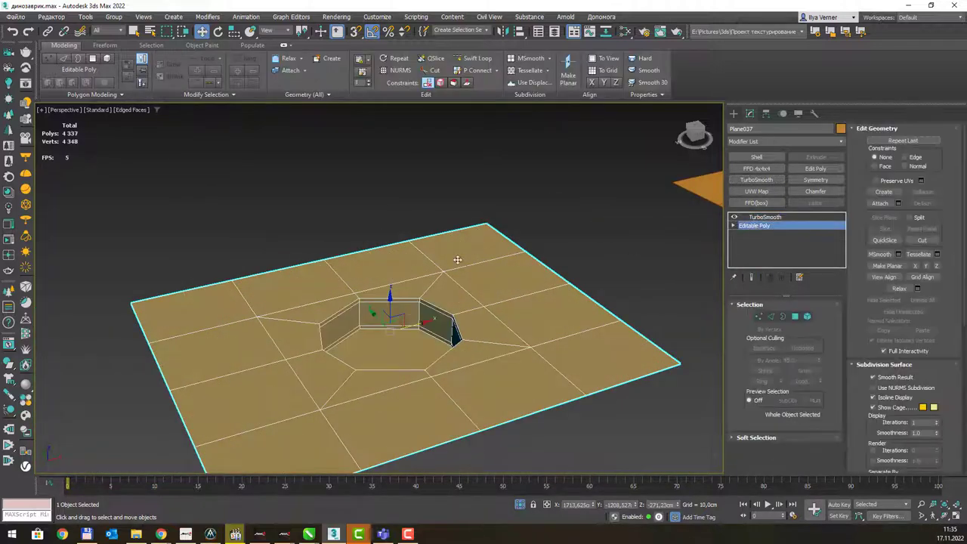
{"action": "key", "text": "2"}
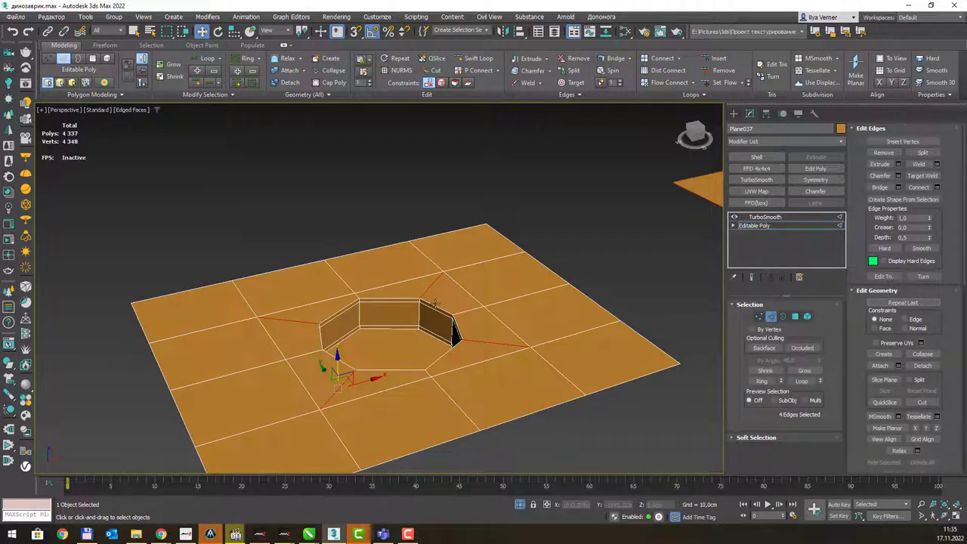
{"action": "double_click", "coordinate": [435, 304]}
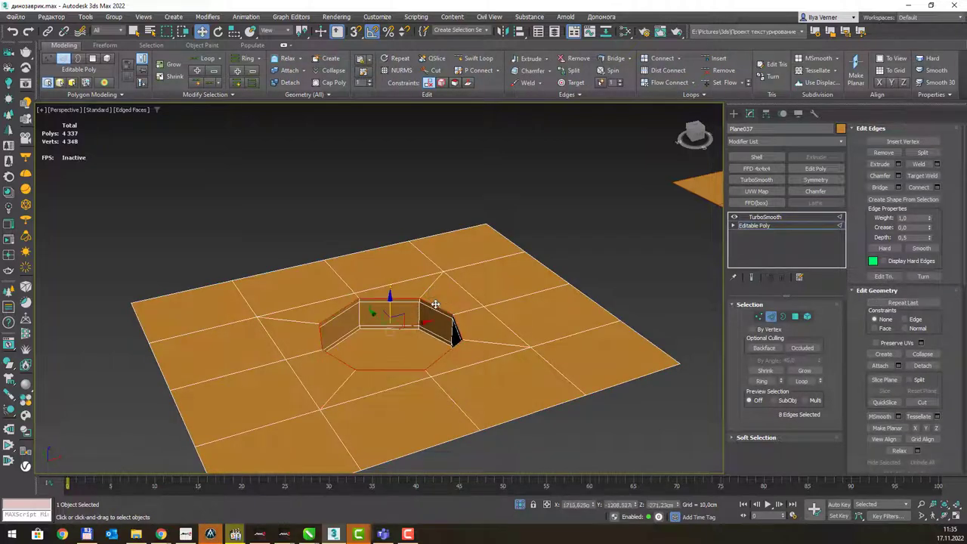
{"action": "left_click", "coordinate": [898, 176]}
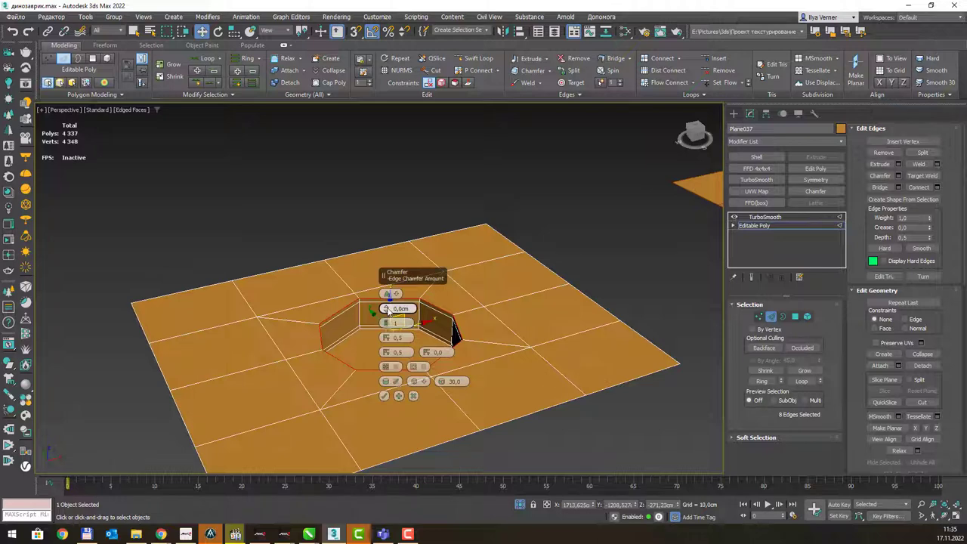
- Chamfer the rim edges slightly and view the TurboSmoothed rounder hole
{"action": "left_click_drag", "start_coordinate": [389, 307], "coordinate": [388, 309]}
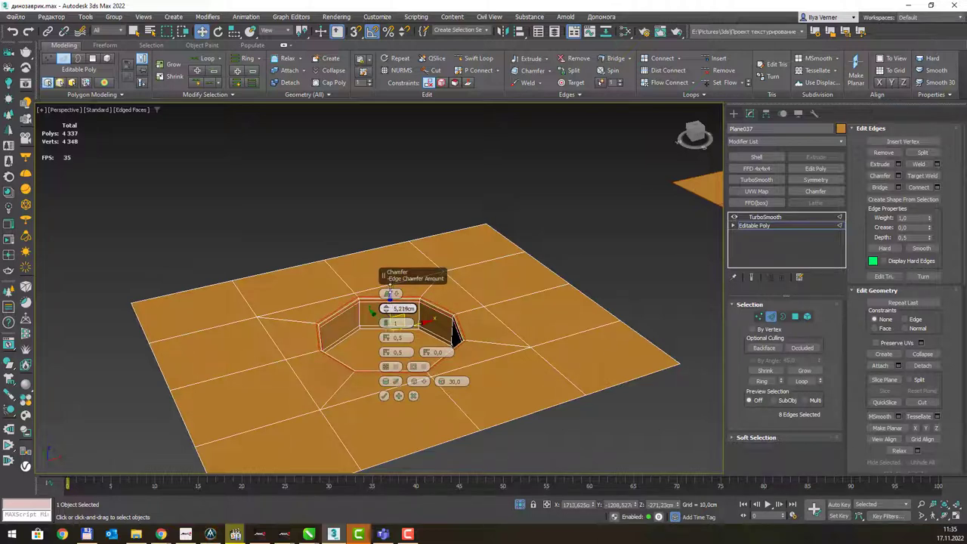
{"action": "left_click", "coordinate": [384, 395]}
{"action": "left_click", "coordinate": [765, 217]}
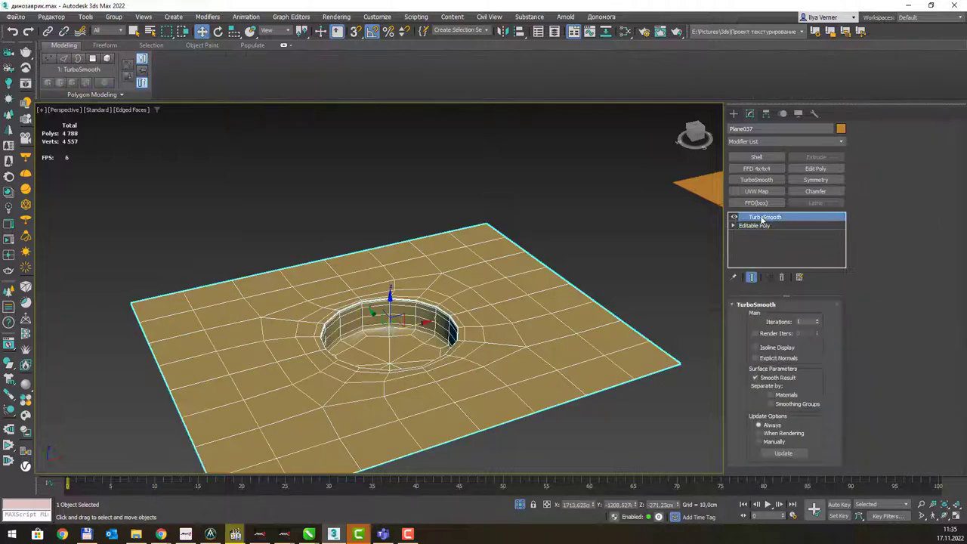
- Select the left dinosaur body, Body001
{"action": "scroll", "coordinate": [427, 293], "scroll_direction": "down", "scroll_amount": 3}
{"action": "mouse_move", "coordinate": [428, 293]}
{"action": "middle_mouse_down", "text": "alt"}
{"action": "mouse_move", "coordinate": [446, 219]}
{"action": "mouse_move", "coordinate": [473, 363]}
{"action": "middle_mouse_up", "text": "alt"}
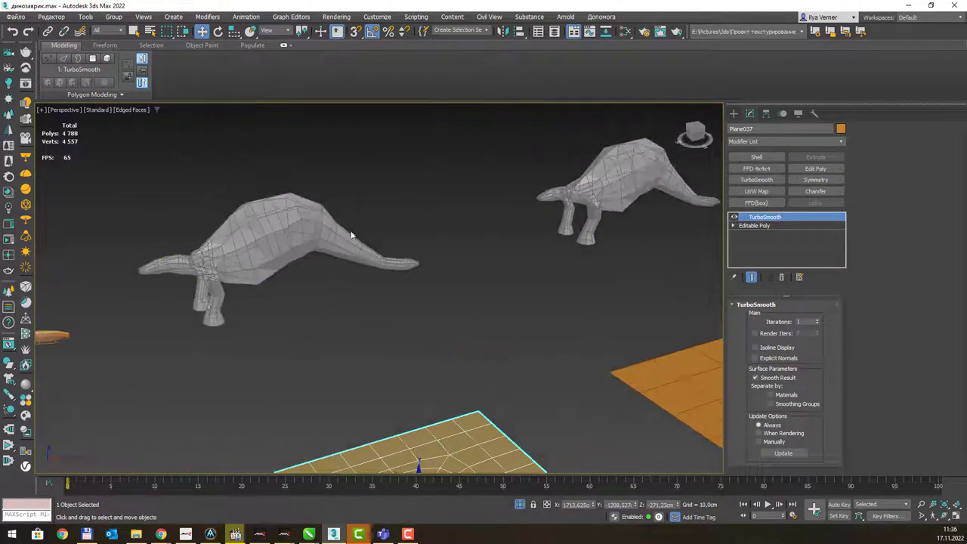
{"action": "left_click", "coordinate": [289, 215]}
{"action": "scroll", "coordinate": [311, 241], "scroll_direction": "up", "scroll_amount": 3}
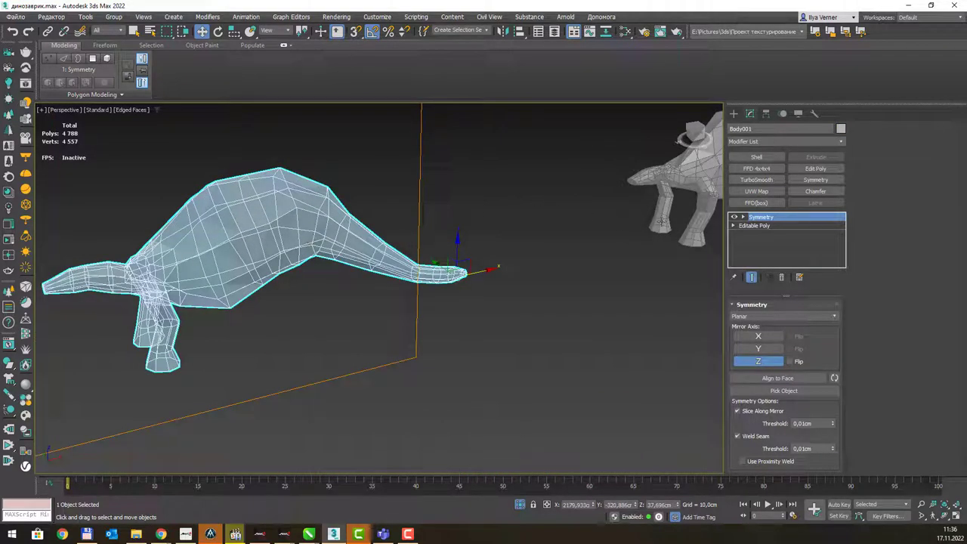
- In Body001's base Editable Poly, connect two flank vertices with a new edge
{"action": "left_click", "coordinate": [754, 225]}
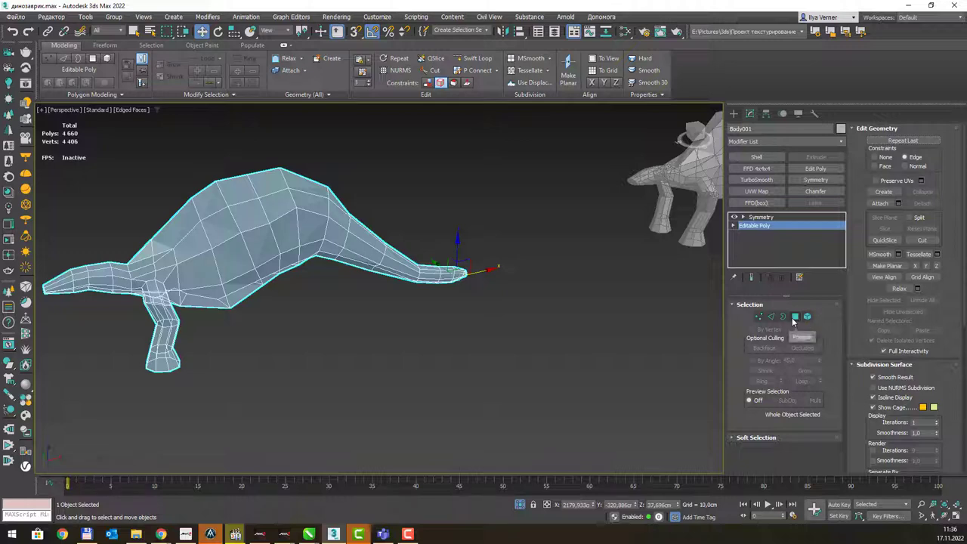
{"action": "left_click", "coordinate": [795, 316]}
{"action": "middle_click_drag", "start_coordinate": [460, 282], "coordinate": [371, 245], "text": "alt"}
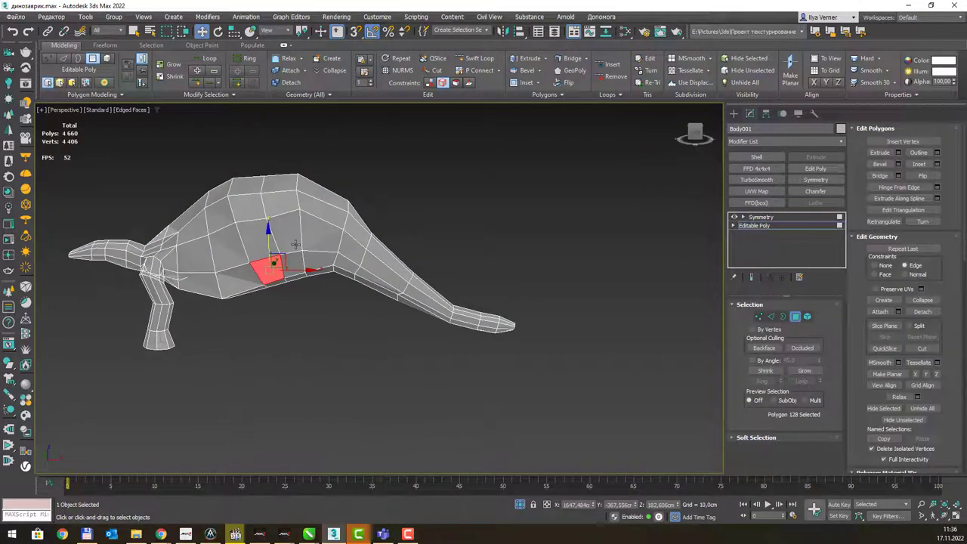
{"action": "scroll", "coordinate": [287, 242], "scroll_direction": "up", "scroll_amount": 1}
{"action": "scroll", "coordinate": [281, 237], "scroll_direction": "up", "scroll_amount": 2}
{"action": "key", "text": "1"}
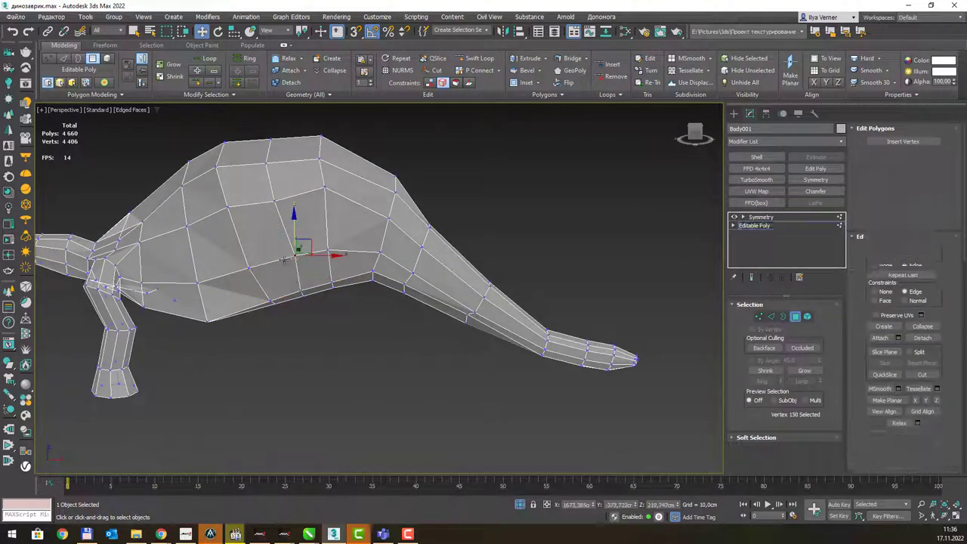
{"action": "left_click", "coordinate": [272, 299], "text": "ctrl"}
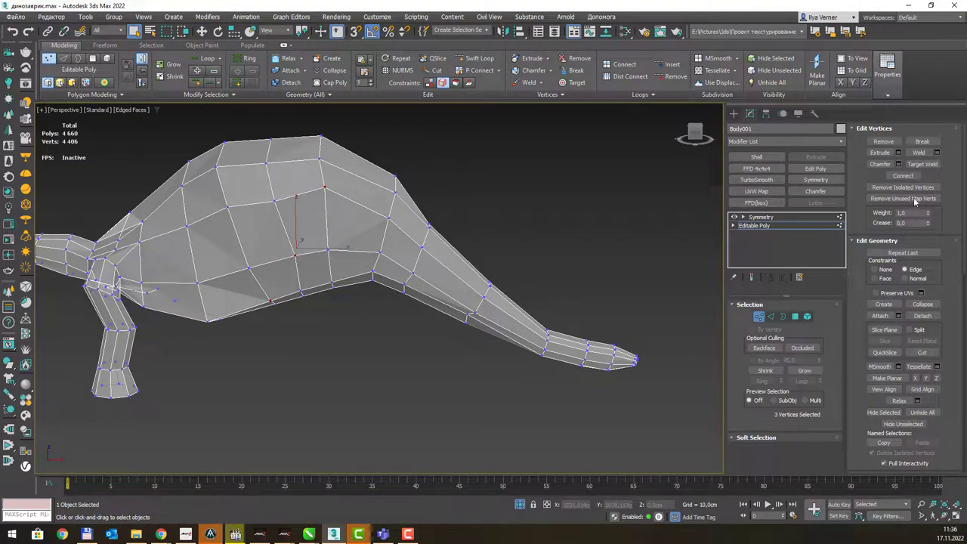
{"action": "left_click", "coordinate": [902, 175]}
- Connect three more flank vertices with new edges through the mid-flank vertex
{"action": "left_click", "coordinate": [225, 204]}
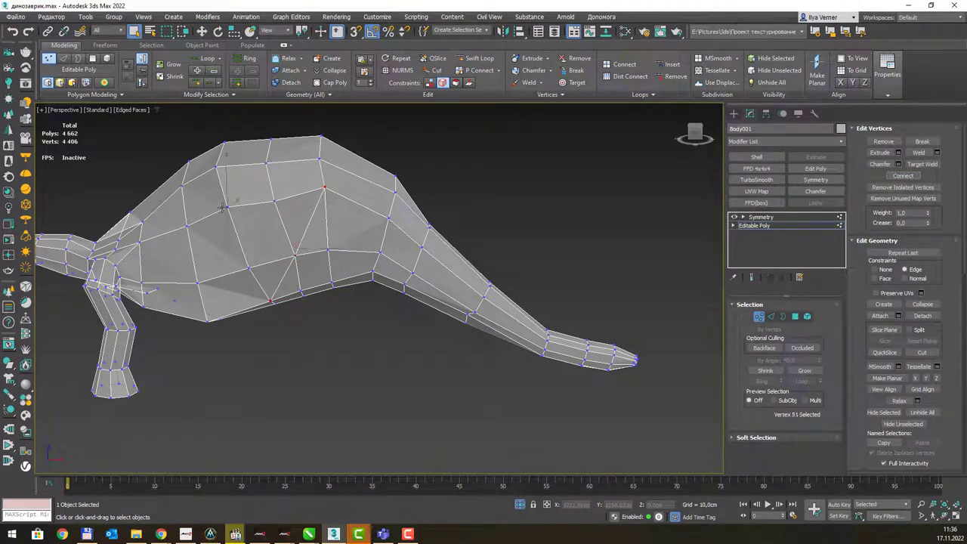
{"action": "left_click", "coordinate": [294, 254], "text": "ctrl"}
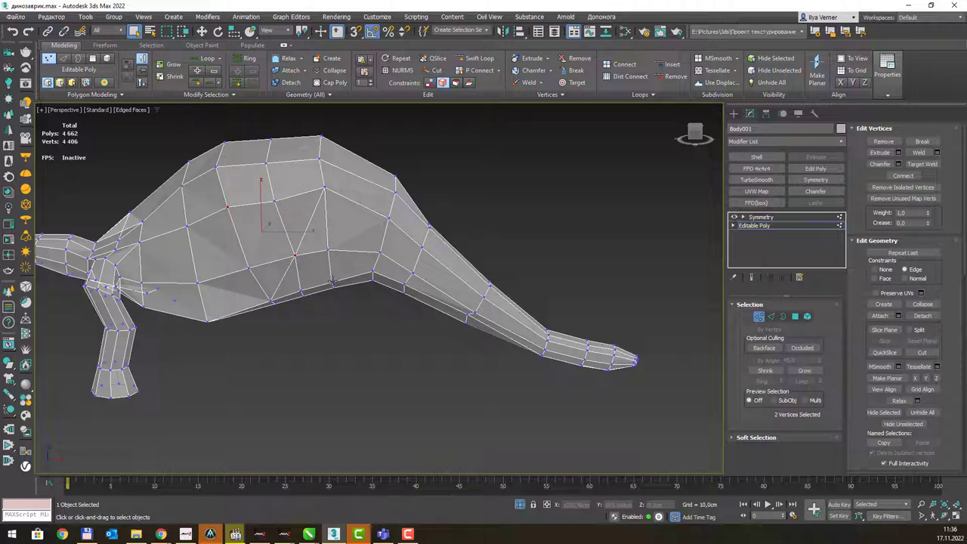
{"action": "left_click", "coordinate": [332, 283], "text": "ctrl"}
{"action": "left_click", "coordinate": [902, 175]}
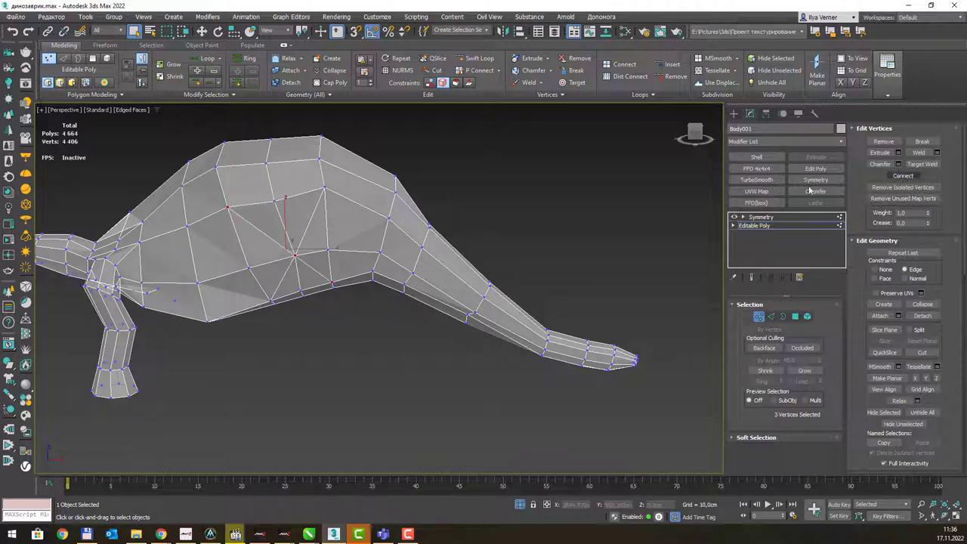
- Chamfer the mid-flank vertex into a ring of eight vertices
{"action": "left_click", "coordinate": [294, 254]}
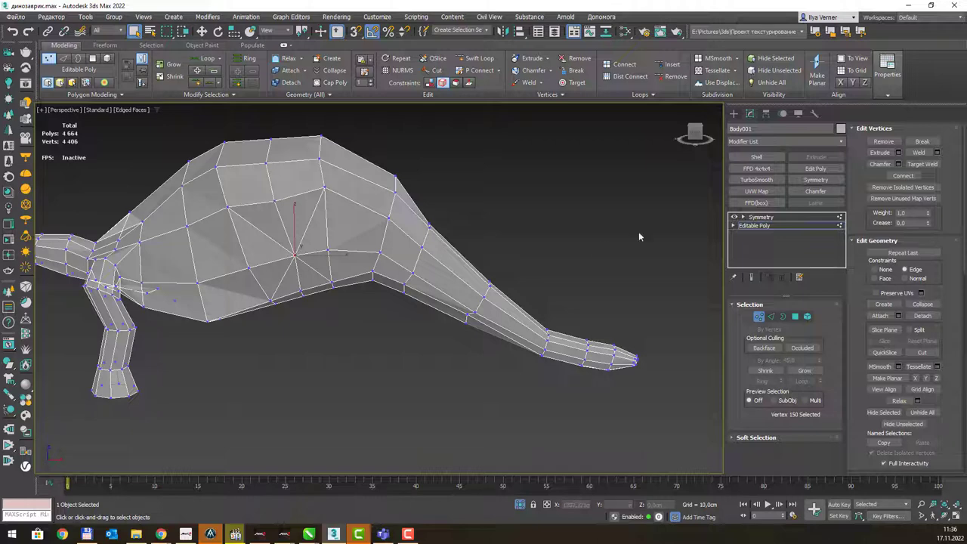
{"action": "left_click", "coordinate": [898, 164]}
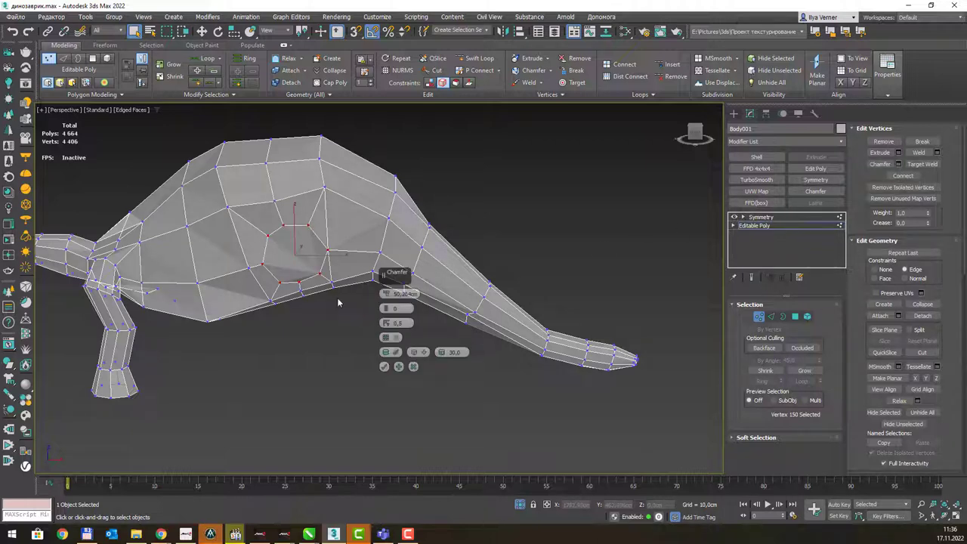
{"action": "left_click", "coordinate": [384, 366]}
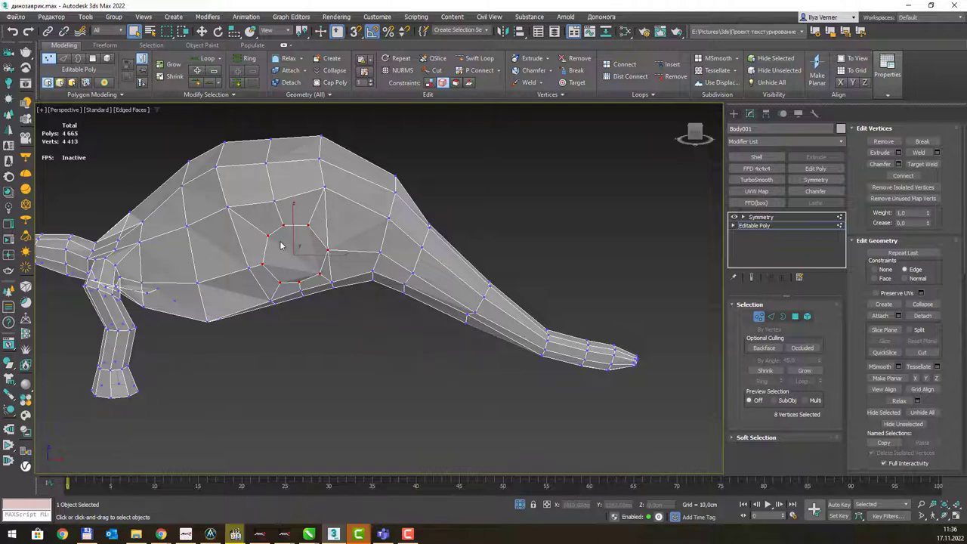
- With constraints set to None, nudge the vertex ring into place and select its octagonal face
{"action": "key", "text": "w"}
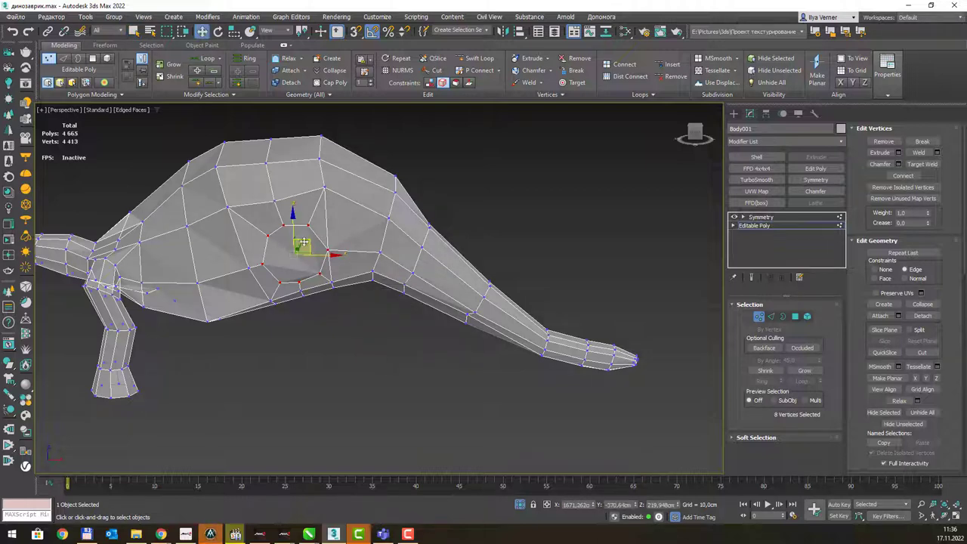
{"action": "left_click_drag", "start_coordinate": [303, 243], "coordinate": [300, 232]}
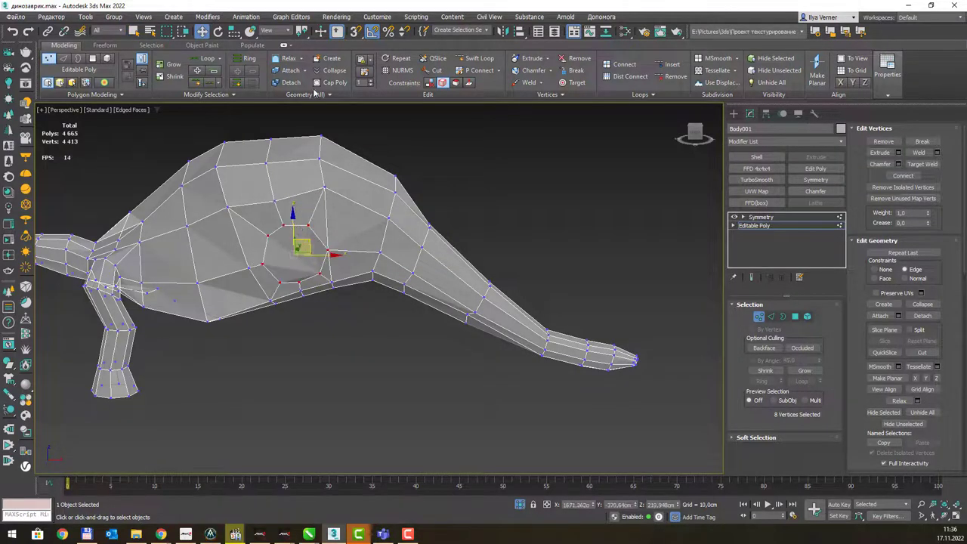
{"action": "left_click", "coordinate": [429, 83]}
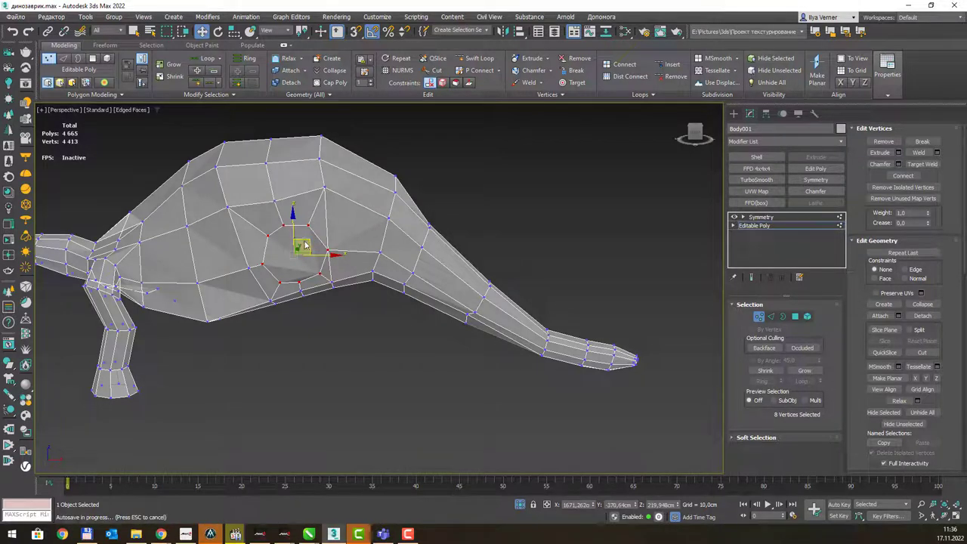
{"action": "left_click_drag", "start_coordinate": [306, 243], "coordinate": [305, 242]}
{"action": "middle_click_drag", "start_coordinate": [303, 244], "coordinate": [278, 242], "text": "alt"}
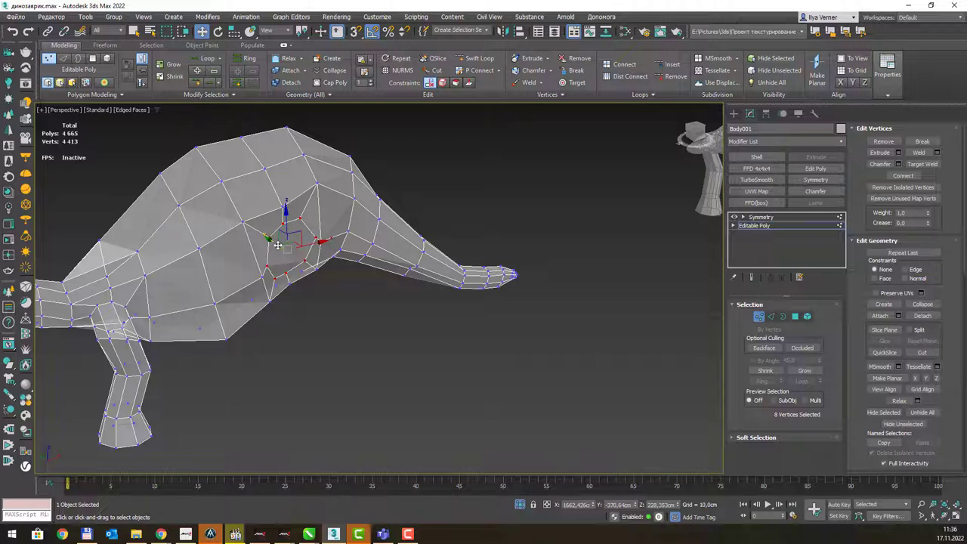
{"action": "left_click_drag", "start_coordinate": [278, 245], "coordinate": [294, 248]}
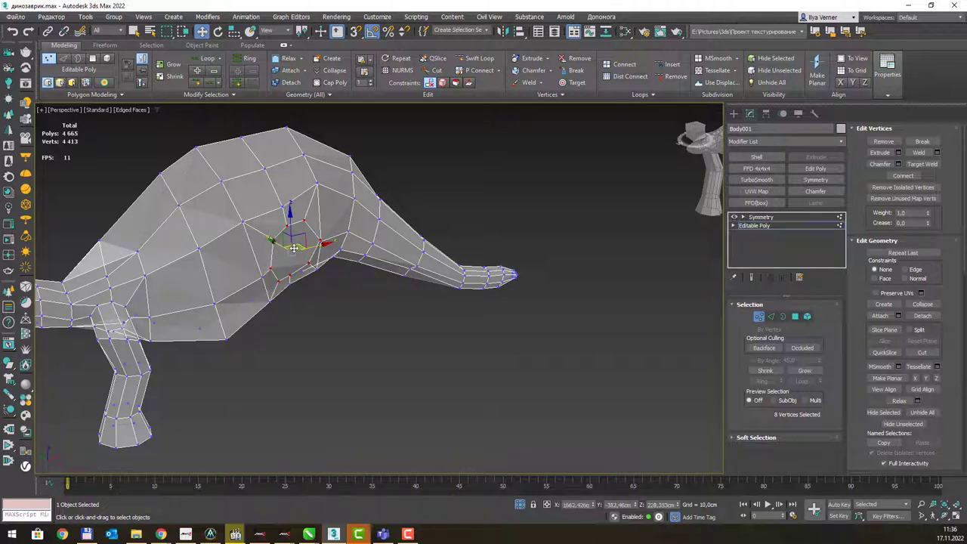
{"action": "key", "text": "4"}
{"action": "left_click", "coordinate": [293, 248]}
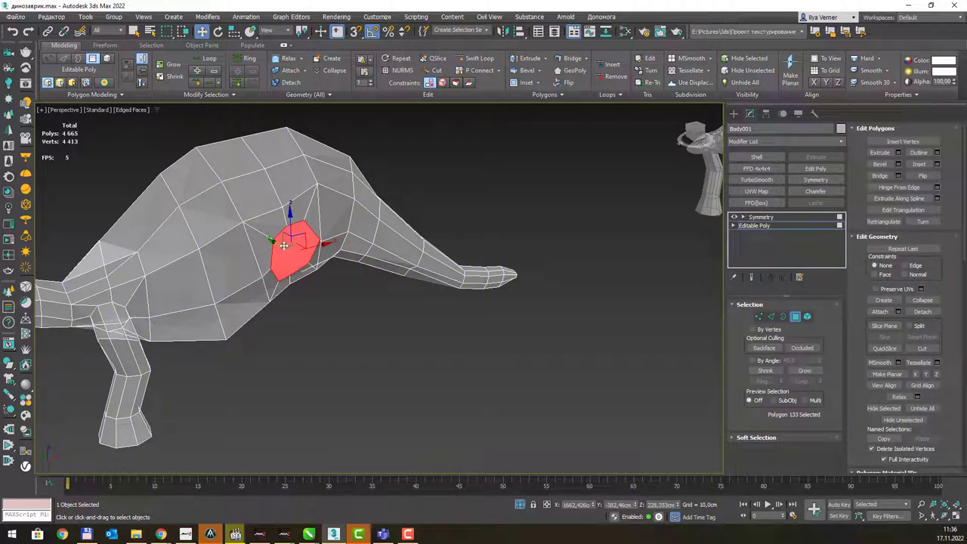
- Extrude the octagonal face, tilt and shift it into a recess, then leave polygon level
{"action": "key", "text": "shift+e"}
{"action": "key", "text": "e"}
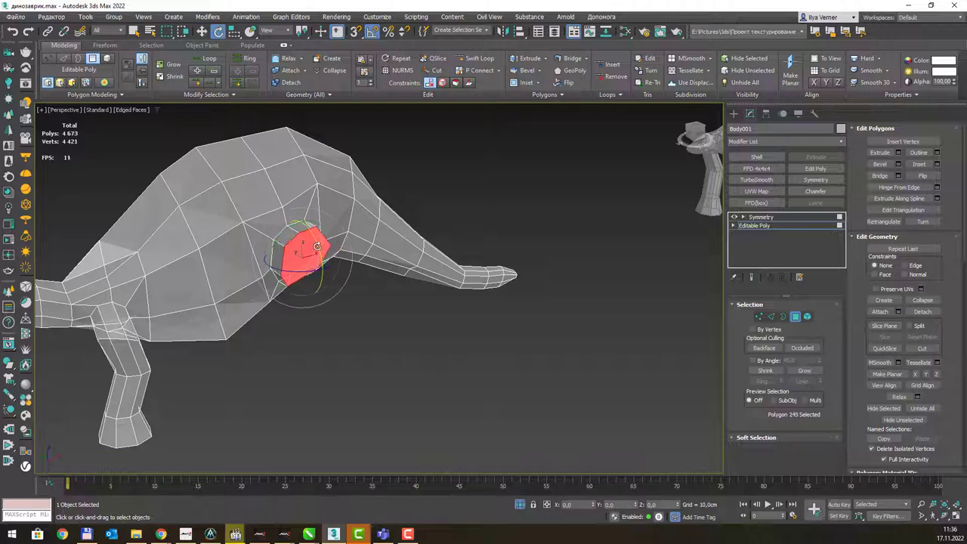
{"action": "mouse_move", "coordinate": [316, 247]}
{"action": "left_mouse_down"}
{"action": "mouse_move", "coordinate": [308, 240]}
{"action": "mouse_move", "coordinate": [316, 260]}
{"action": "left_mouse_up"}
{"action": "key", "text": "w"}
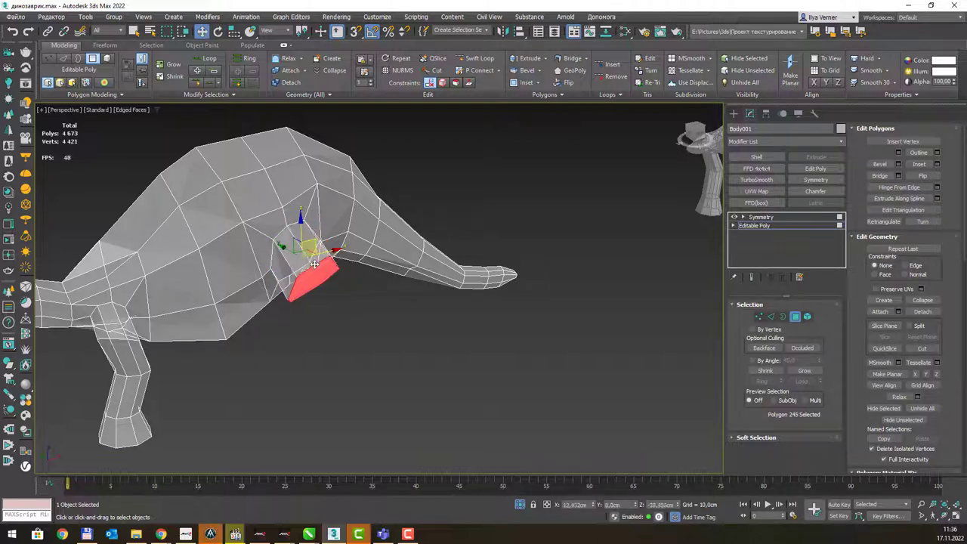
{"action": "mouse_move", "coordinate": [316, 260]}
{"action": "middle_mouse_down", "text": "alt"}
{"action": "mouse_move", "coordinate": [386, 214]}
{"action": "mouse_move", "coordinate": [347, 258]}
{"action": "mouse_move", "coordinate": [415, 272]}
{"action": "mouse_move", "coordinate": [299, 181]}
{"action": "mouse_move", "coordinate": [324, 244]}
{"action": "middle_mouse_up", "text": "alt"}
{"action": "left_click", "coordinate": [774, 225]}
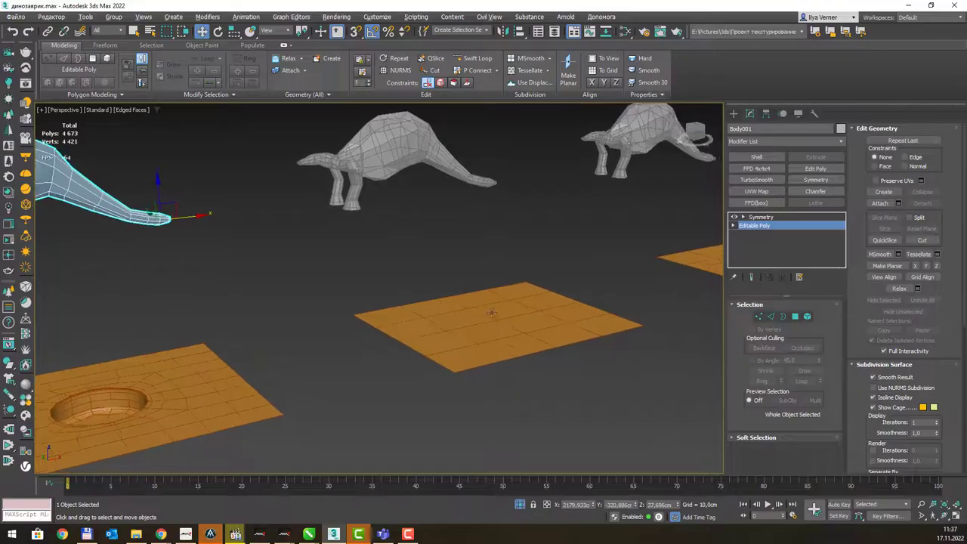
- Select Plane038, enter polygon level, and centre it in the view
{"action": "left_click", "coordinate": [544, 309]}
{"action": "middle_click_drag", "start_coordinate": [525, 280], "coordinate": [519, 291], "text": "alt"}
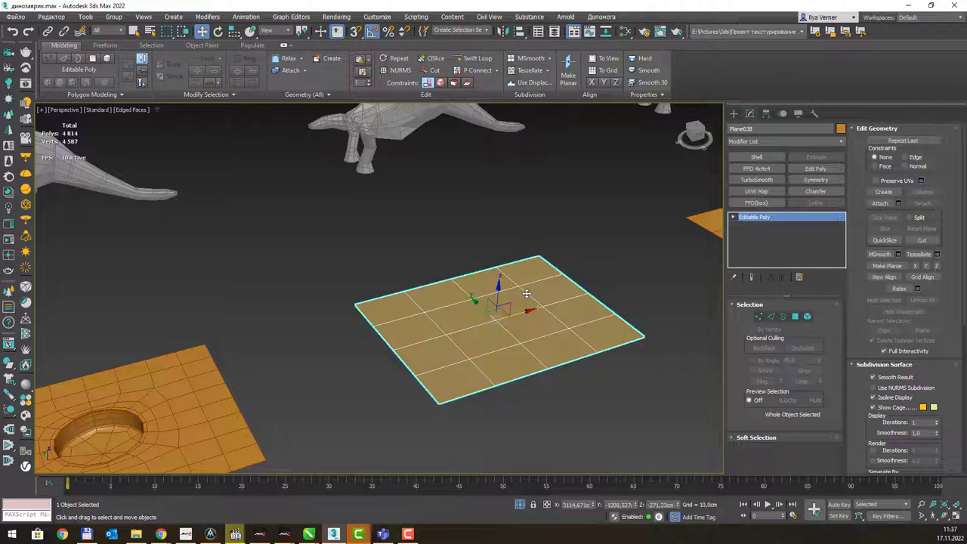
{"action": "left_click", "coordinate": [797, 317]}
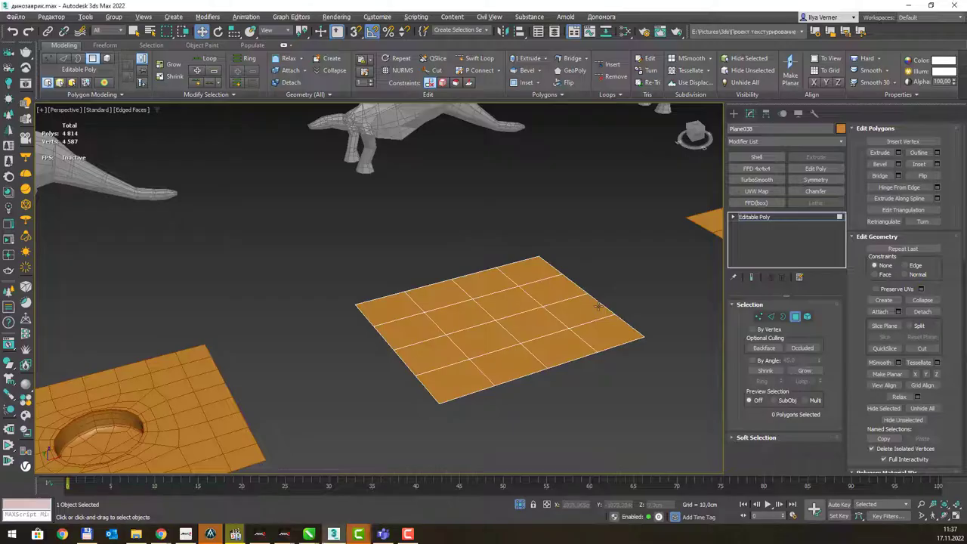
{"action": "middle_click_drag", "start_coordinate": [598, 306], "coordinate": [458, 310]}
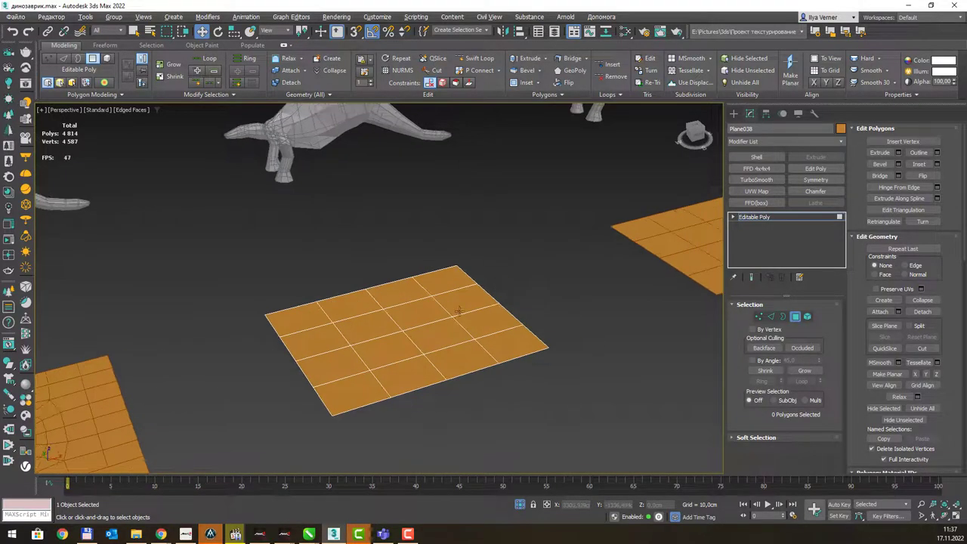
- Select Plane038's four central faces, inset them, and delete them to leave a square hole
{"action": "left_click", "coordinate": [376, 327]}
{"action": "left_click", "coordinate": [427, 310], "text": "ctrl"}
{"action": "left_click", "coordinate": [447, 332], "text": "ctrl"}
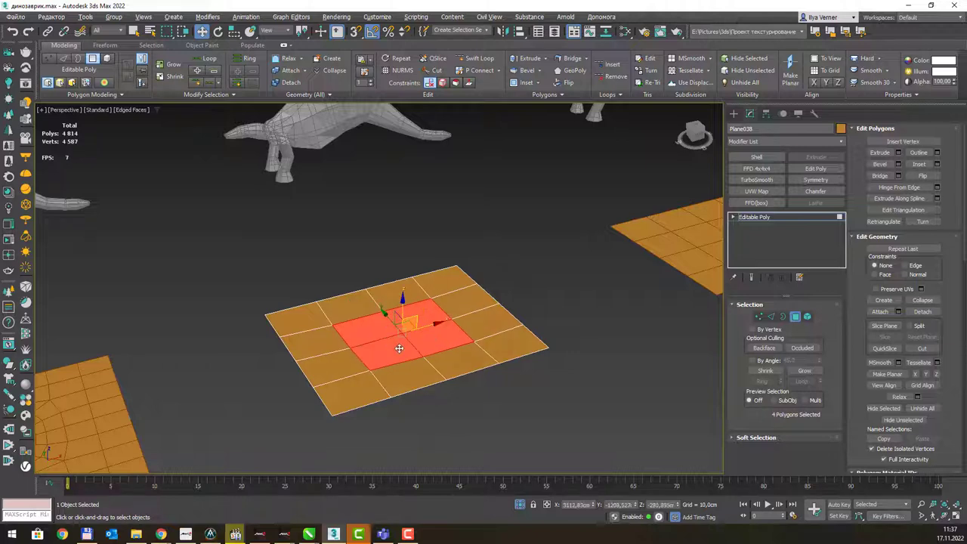
{"action": "key", "text": "q"}
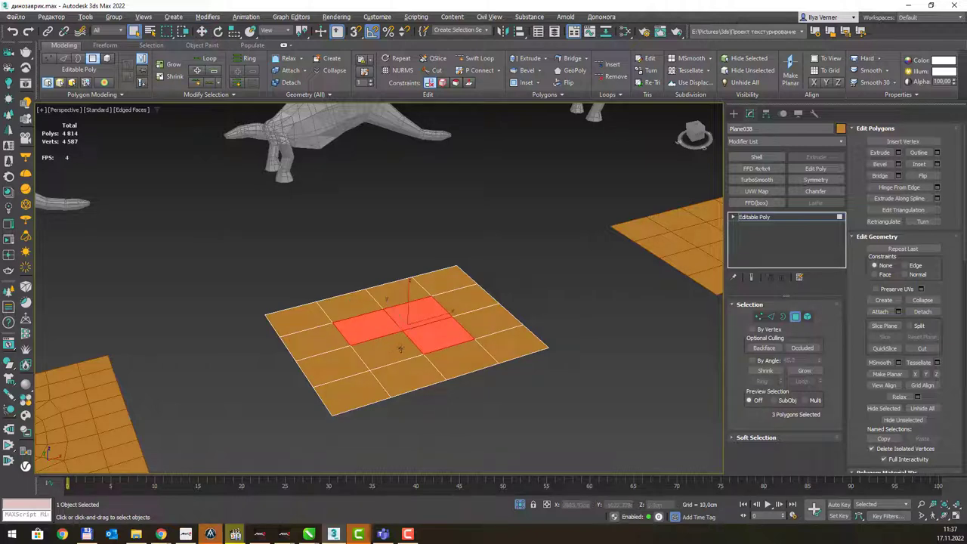
{"action": "left_click", "coordinate": [401, 348], "text": "ctrl"}
{"action": "left_click", "coordinate": [525, 82]}
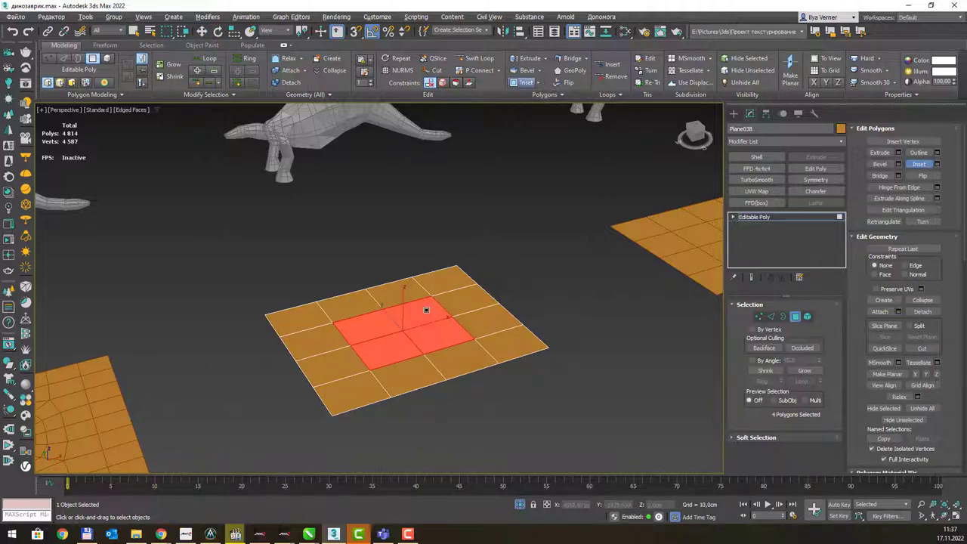
{"action": "left_click_drag", "start_coordinate": [426, 310], "coordinate": [475, 288]}
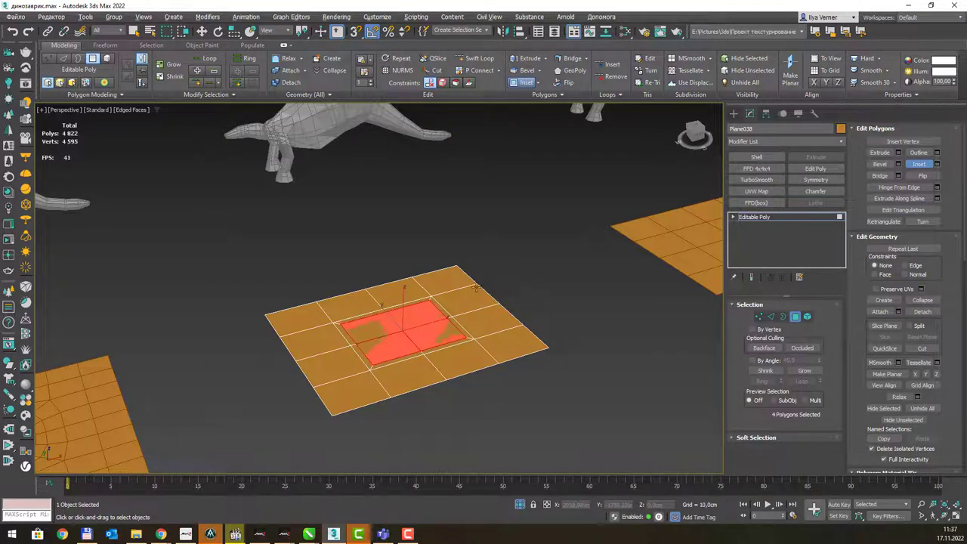
{"action": "key", "text": "Delete"}
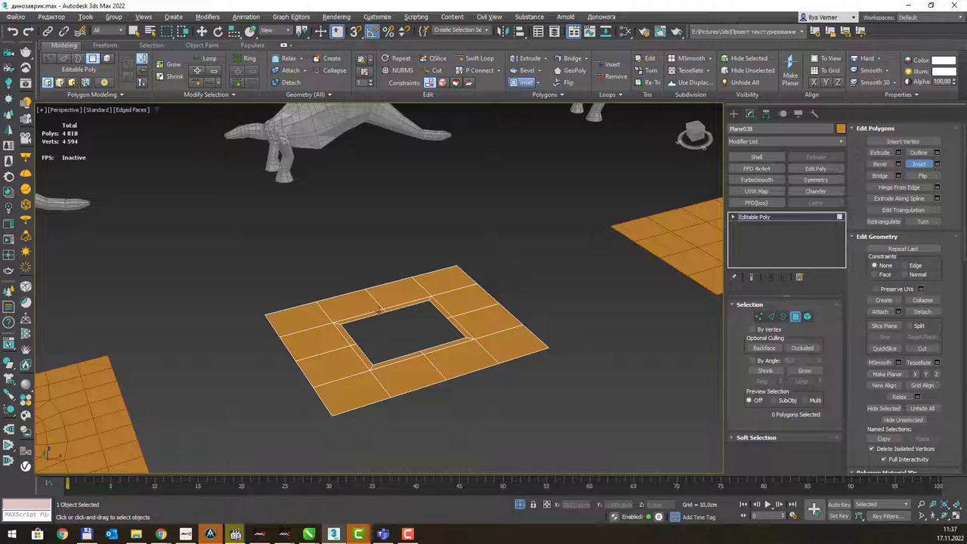
{"action": "scroll", "coordinate": [385, 334], "scroll_direction": "up", "scroll_amount": 3}
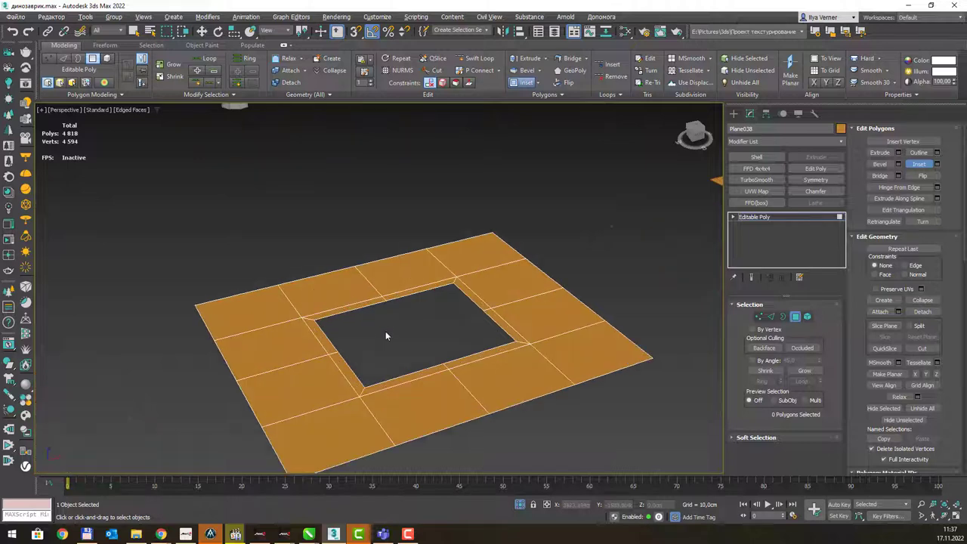
- Select the square hole's border and round it with Loop Tools Circle at Edge level
{"action": "left_click", "coordinate": [783, 316]}
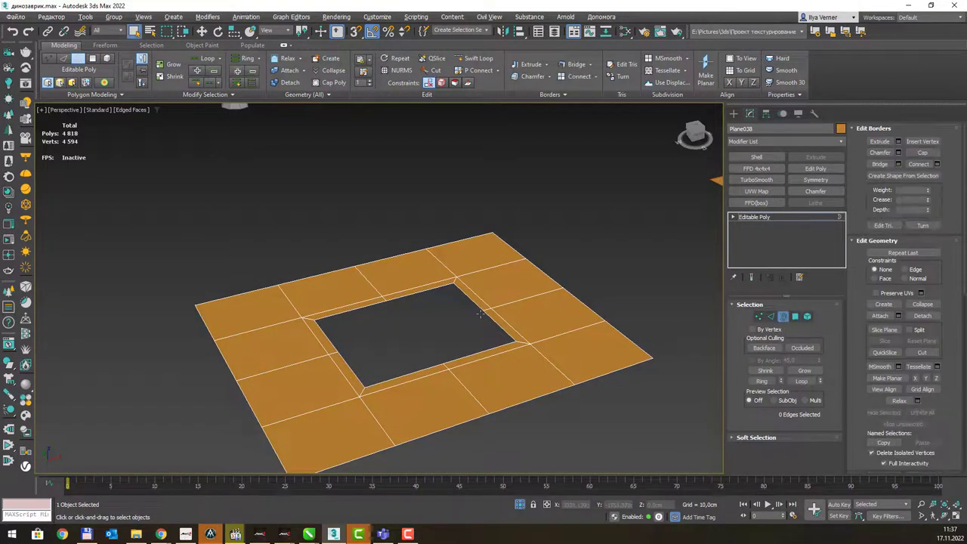
{"action": "left_click", "coordinate": [484, 348]}
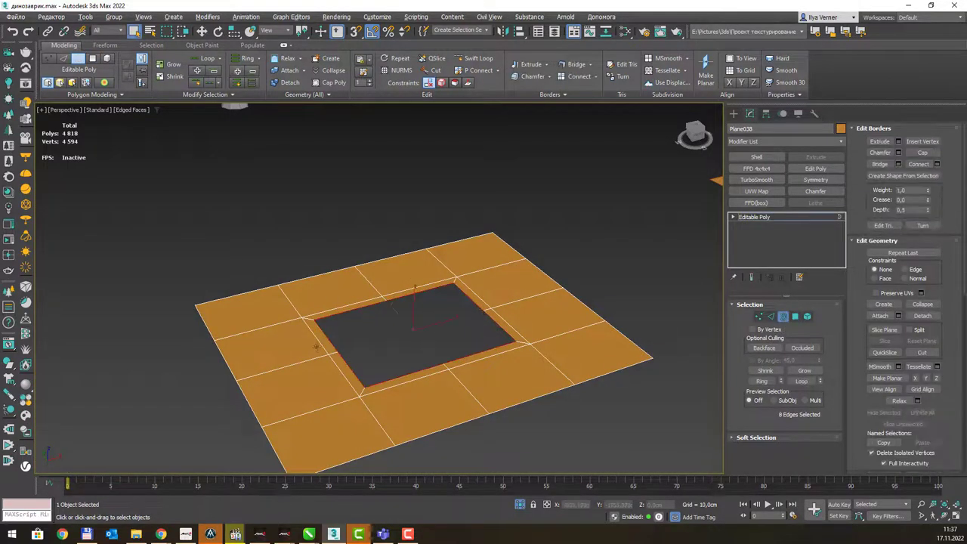
{"action": "left_click", "coordinate": [771, 317]}
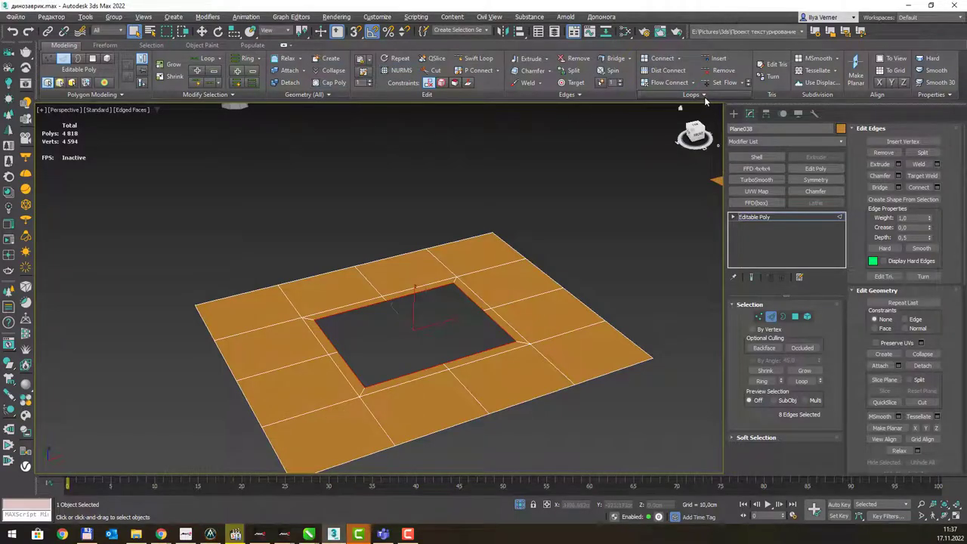
{"action": "left_click", "coordinate": [704, 94]}
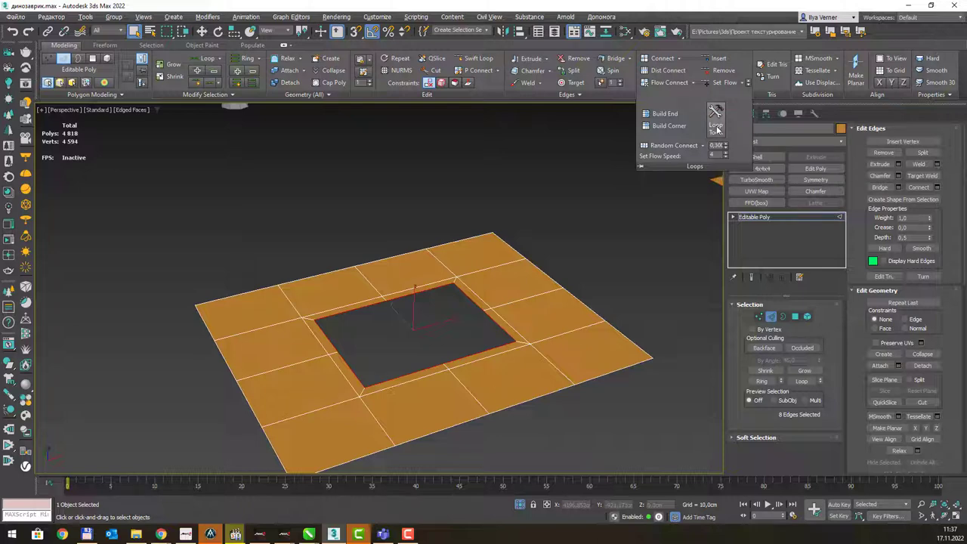
{"action": "left_click", "coordinate": [717, 130]}
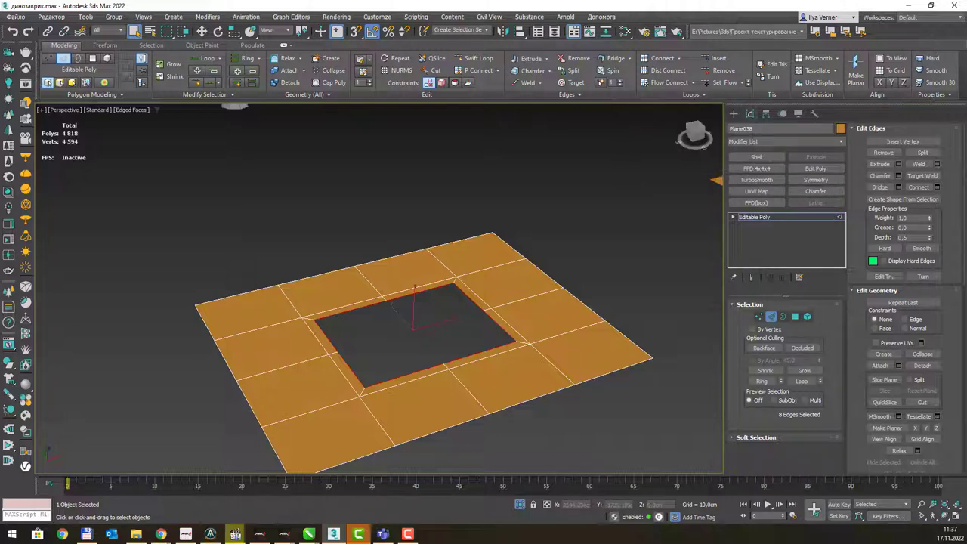
{"action": "mouse_move", "coordinate": [584, 195]}
{"action": "left_mouse_down"}
{"action": "mouse_move", "coordinate": [604, 163]}
{"action": "mouse_move", "coordinate": [639, 140]}
{"action": "left_mouse_up"}
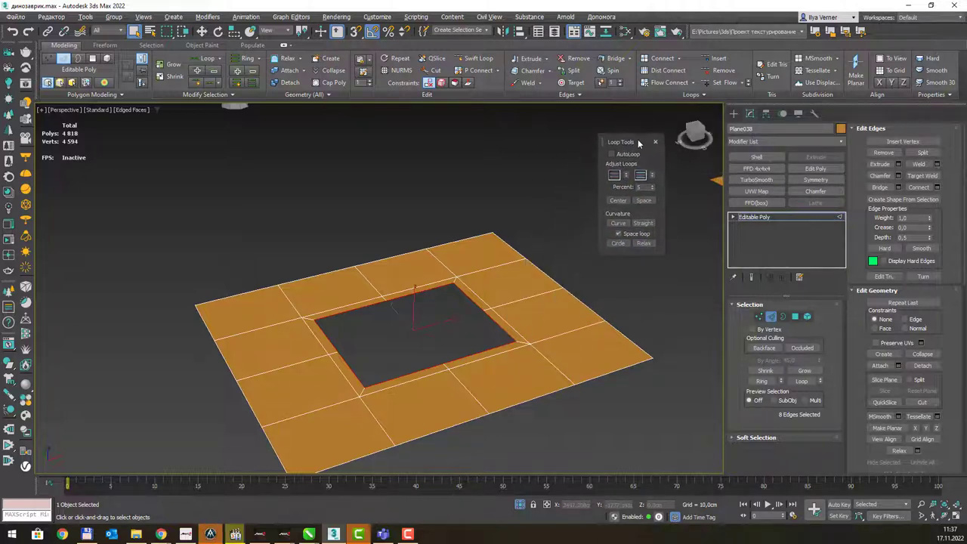
{"action": "left_click", "coordinate": [623, 241]}
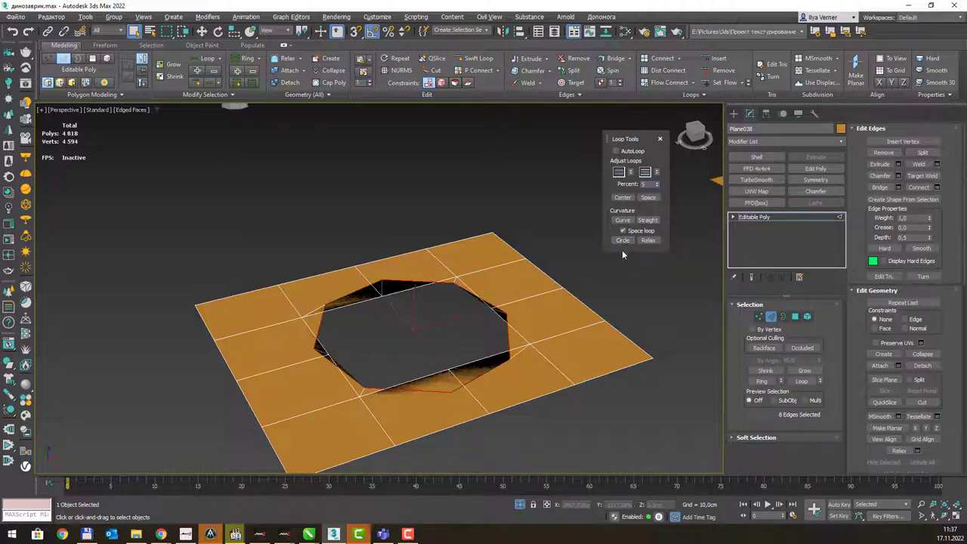
- Scale the hole's edge loop down to a small octagon and rotate it around its centre
{"action": "key", "text": "r"}
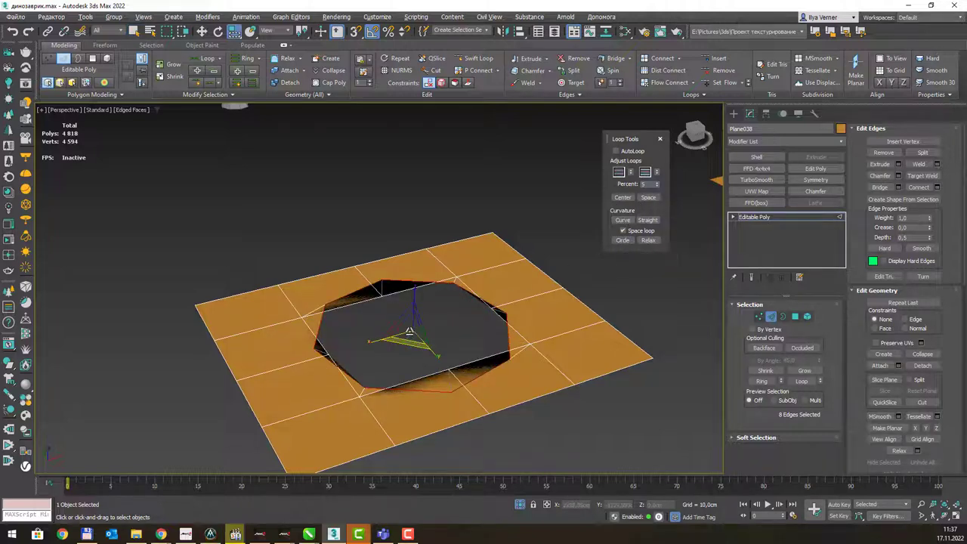
{"action": "left_click_drag", "start_coordinate": [409, 324], "coordinate": [412, 326]}
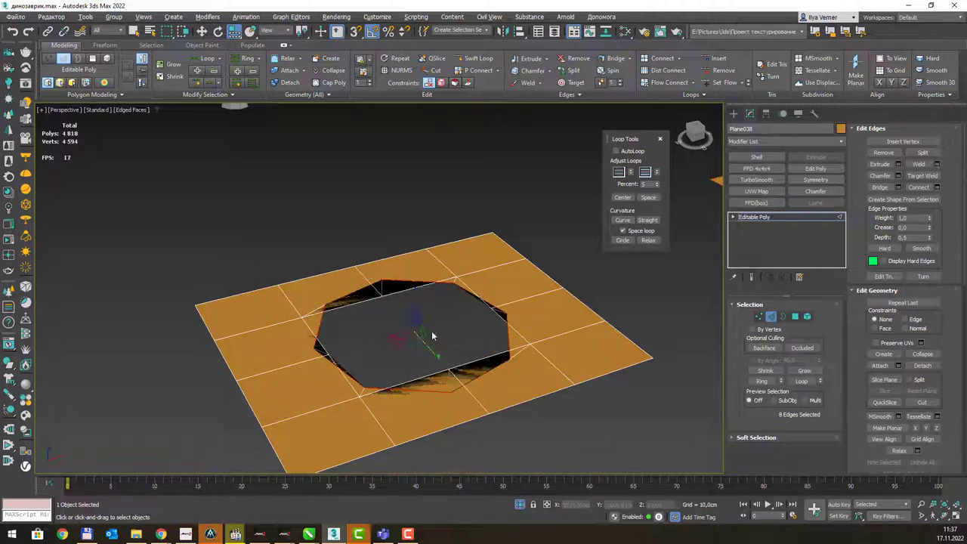
{"action": "left_click_drag", "start_coordinate": [238, 36], "coordinate": [236, 49]}
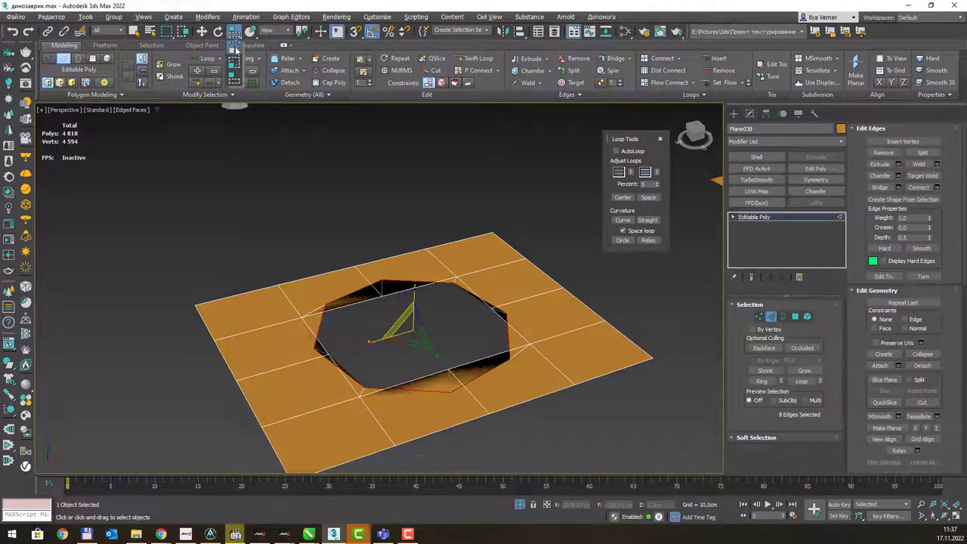
{"action": "left_click_drag", "start_coordinate": [409, 331], "coordinate": [378, 295]}
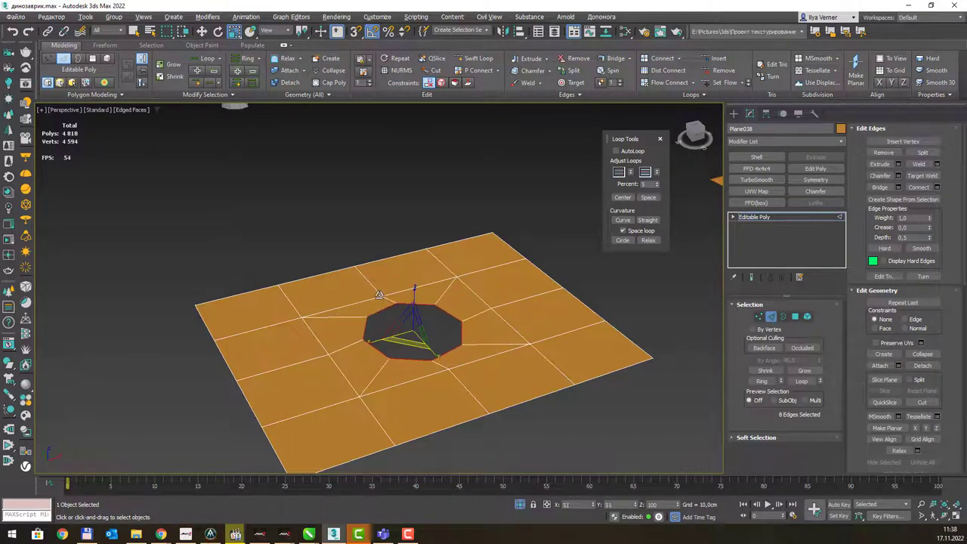
{"action": "key", "text": "e"}
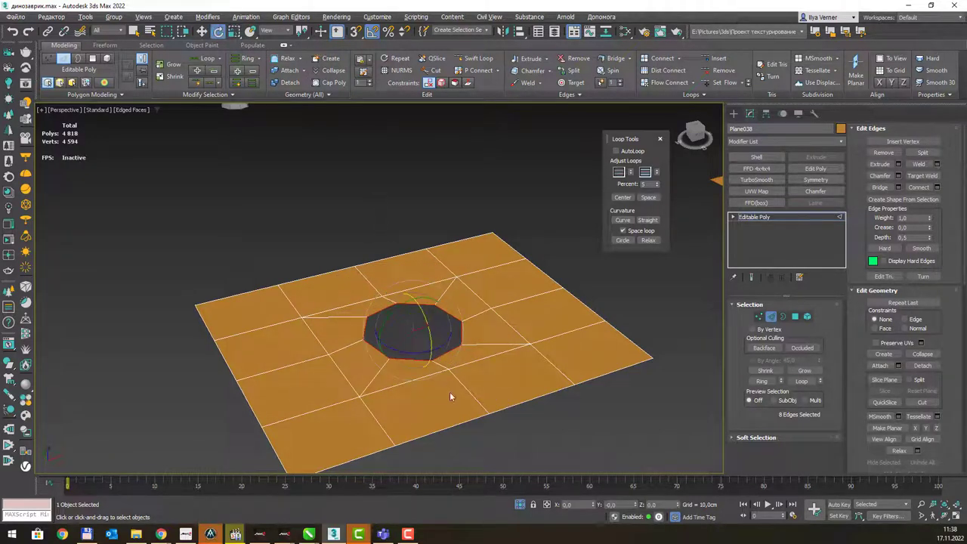
{"action": "mouse_move", "coordinate": [416, 362]}
{"action": "left_mouse_down"}
{"action": "mouse_move", "coordinate": [431, 361]}
{"action": "mouse_move", "coordinate": [441, 324]}
{"action": "left_mouse_up"}
{"action": "middle_click_drag", "start_coordinate": [441, 324], "coordinate": [495, 346], "text": "alt"}
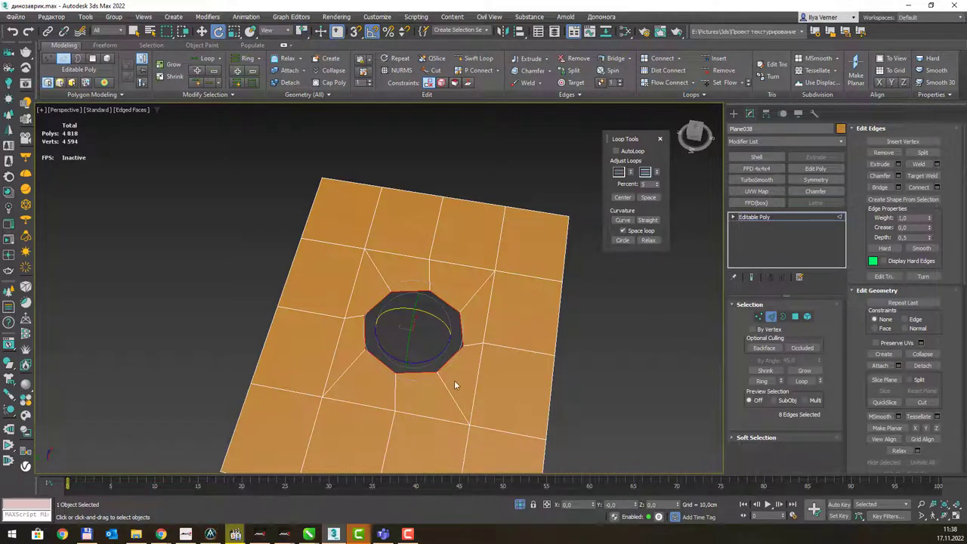
{"action": "left_click_drag", "start_coordinate": [428, 357], "coordinate": [429, 361]}
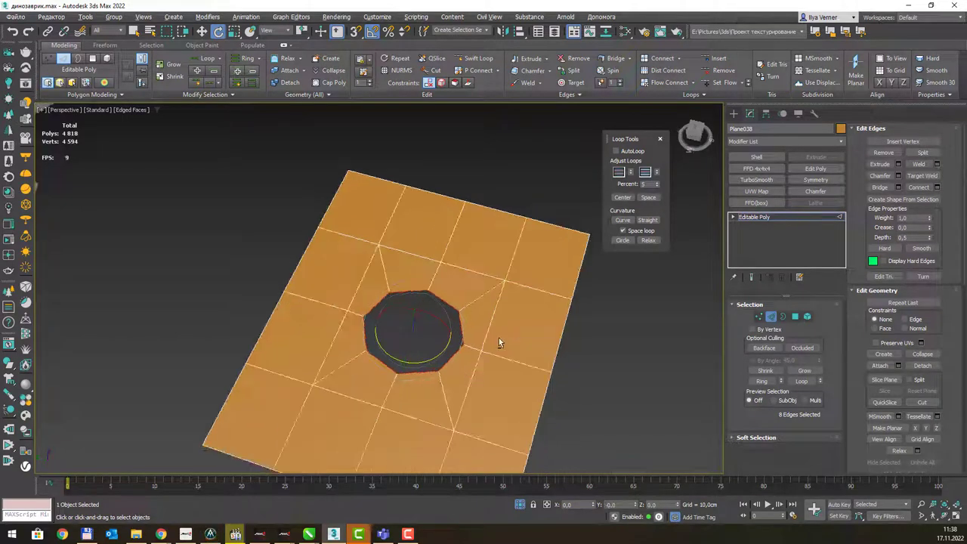
{"action": "mouse_move", "coordinate": [496, 339]}
{"action": "middle_mouse_down", "text": "alt"}
{"action": "mouse_move", "coordinate": [438, 320]}
{"action": "mouse_move", "coordinate": [453, 331]}
{"action": "middle_mouse_up", "text": "alt"}
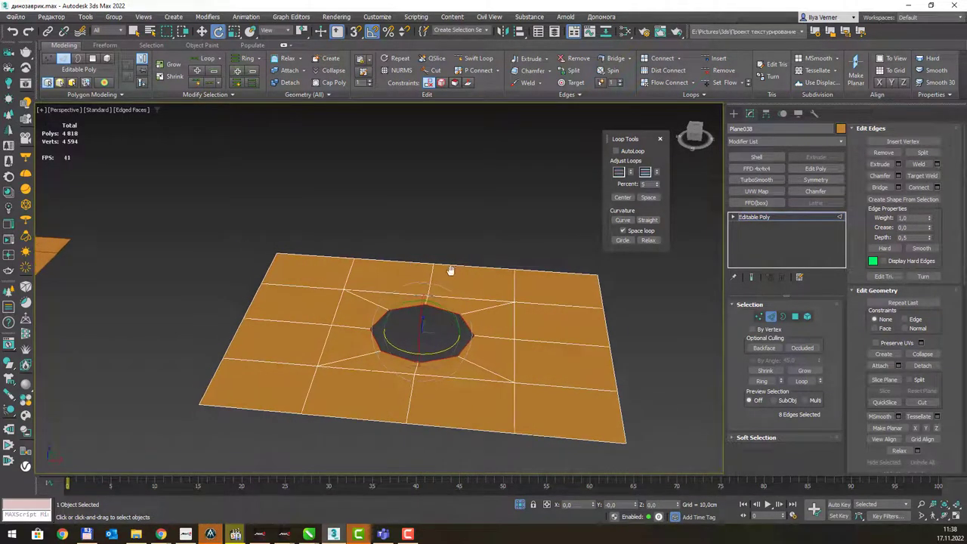
- Shift-drag the octagonal edge loop downward to extrude a short inner wall
{"action": "key", "text": "w"}
{"action": "left_click_drag", "start_coordinate": [434, 313], "coordinate": [433, 333], "text": "shift"}
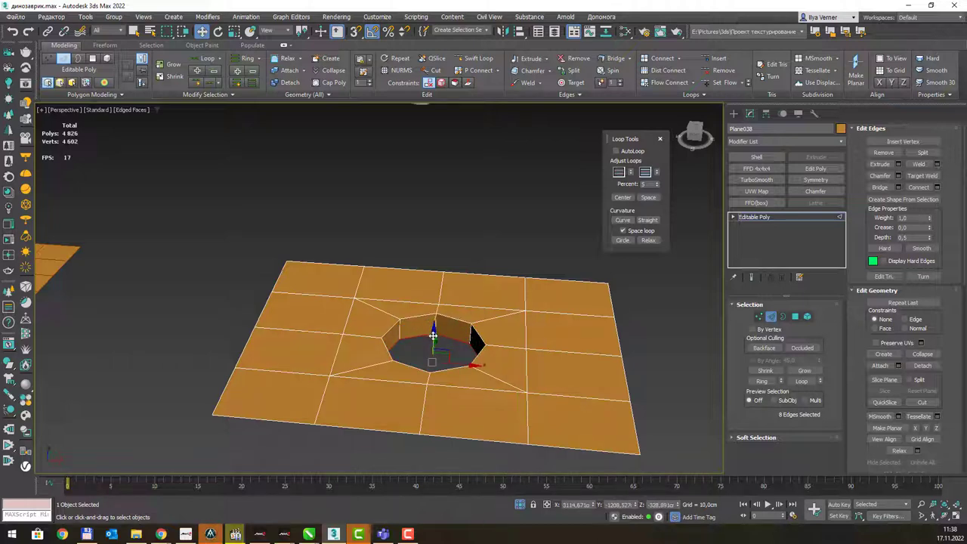
{"action": "key", "text": "r"}
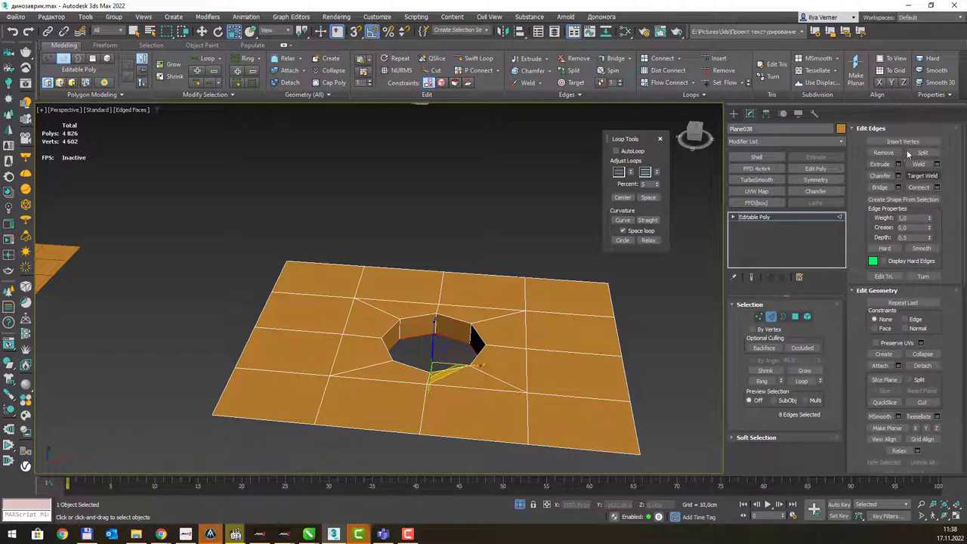
- Cap the bottom border of the inner wall to close the hole, then zoom out
{"action": "left_click", "coordinate": [782, 317]}
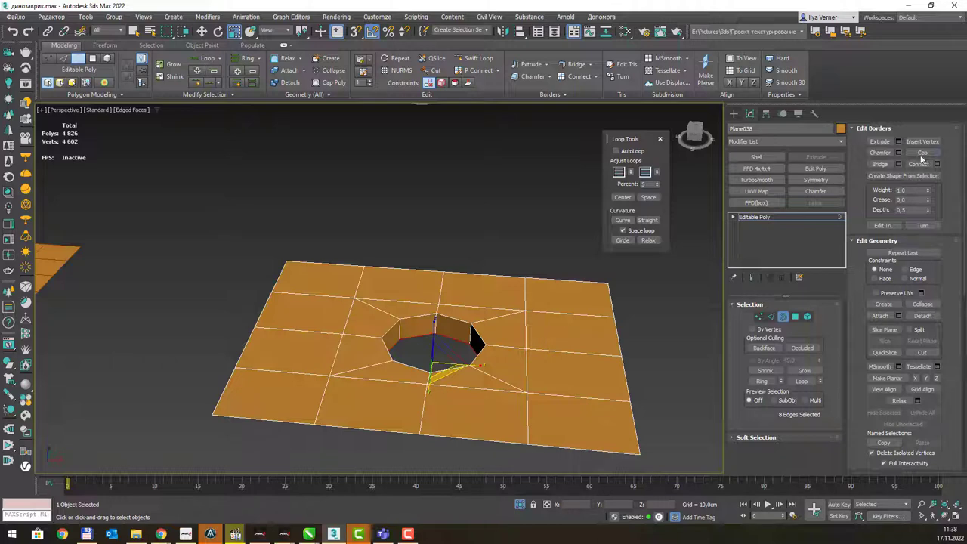
{"action": "left_click", "coordinate": [923, 153]}
{"action": "mouse_move", "coordinate": [460, 241]}
{"action": "middle_mouse_down", "text": "alt"}
{"action": "mouse_move", "coordinate": [489, 240]}
{"action": "mouse_move", "coordinate": [436, 326]}
{"action": "middle_mouse_up", "text": "alt"}
{"action": "scroll", "coordinate": [490, 240], "scroll_direction": "down", "scroll_amount": 2}
{"action": "scroll", "coordinate": [460, 267], "scroll_direction": "down", "scroll_amount": 3}
{"action": "scroll", "coordinate": [460, 267], "scroll_direction": "down", "scroll_amount": 3}
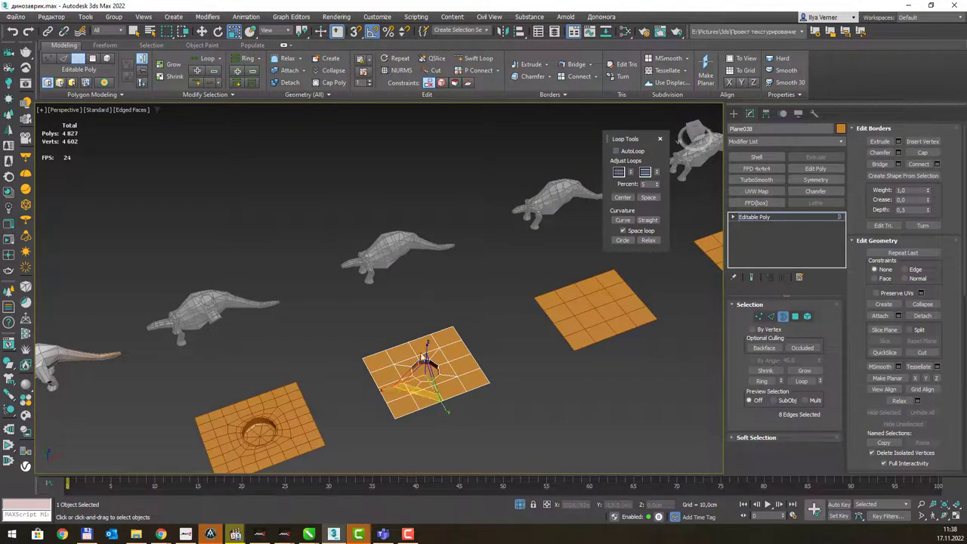
- Bring the dinosaur into view and select the mirrored Body002
{"action": "scroll", "coordinate": [427, 359], "scroll_direction": "up", "scroll_amount": 2}
{"action": "scroll", "coordinate": [443, 242], "scroll_direction": "up", "scroll_amount": 3}
{"action": "middle_click_drag", "start_coordinate": [442, 242], "coordinate": [434, 373]}
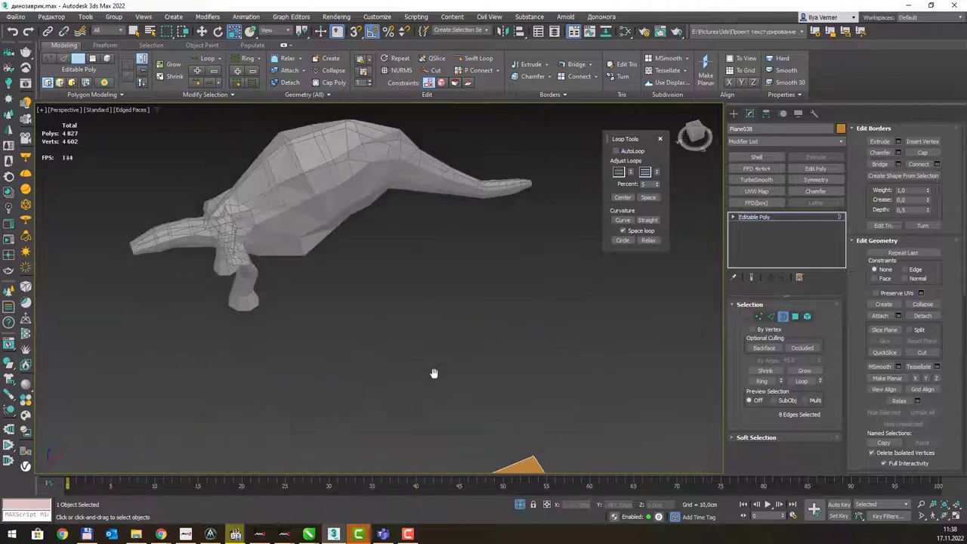
{"action": "middle_click_drag", "start_coordinate": [419, 251], "coordinate": [399, 257]}
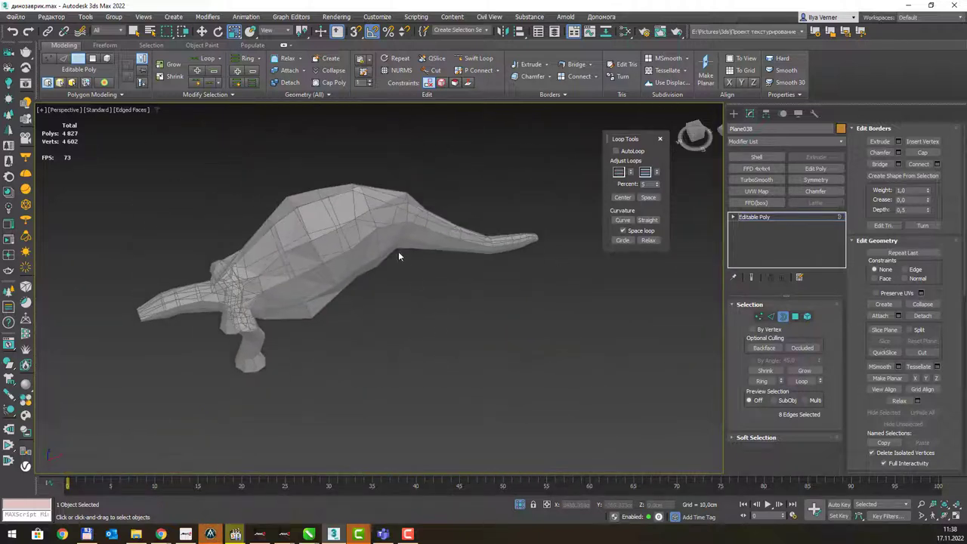
{"action": "right_click", "coordinate": [431, 293]}
{"action": "left_click", "coordinate": [392, 311]}
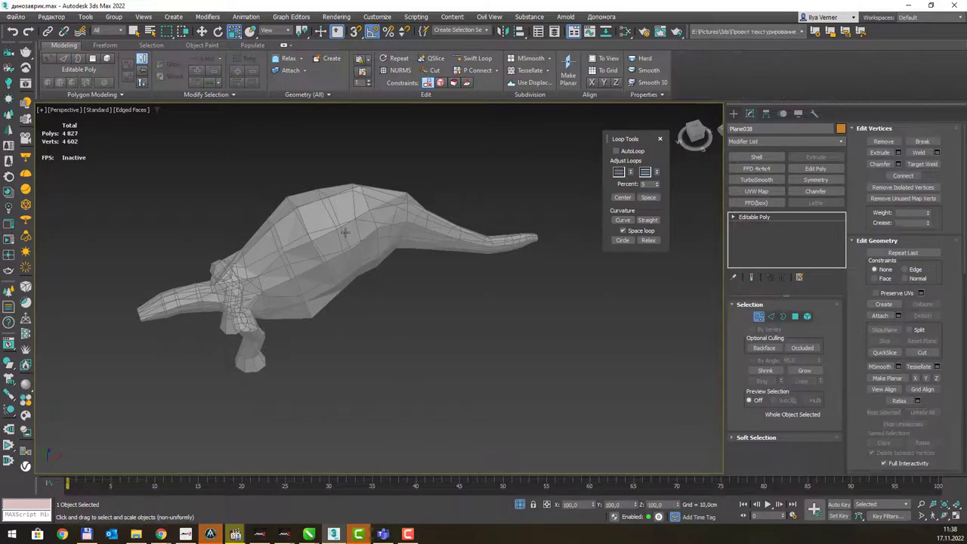
{"action": "left_click", "coordinate": [815, 180]}
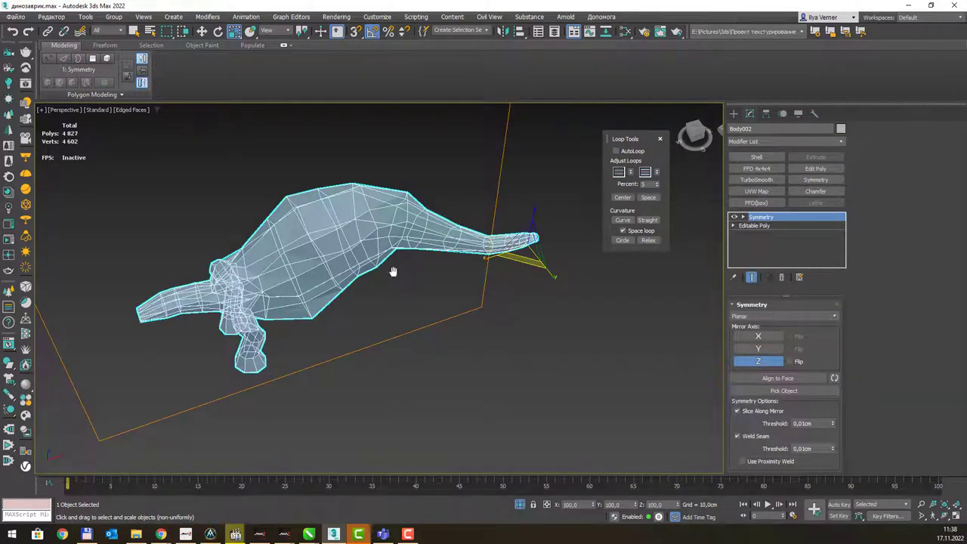
- Drop to the Editable Poly below Symmetry and pick a side polygon in Polygon mode
{"action": "middle_click_drag", "start_coordinate": [393, 270], "coordinate": [404, 261], "text": "alt"}
{"action": "left_click", "coordinate": [750, 226]}
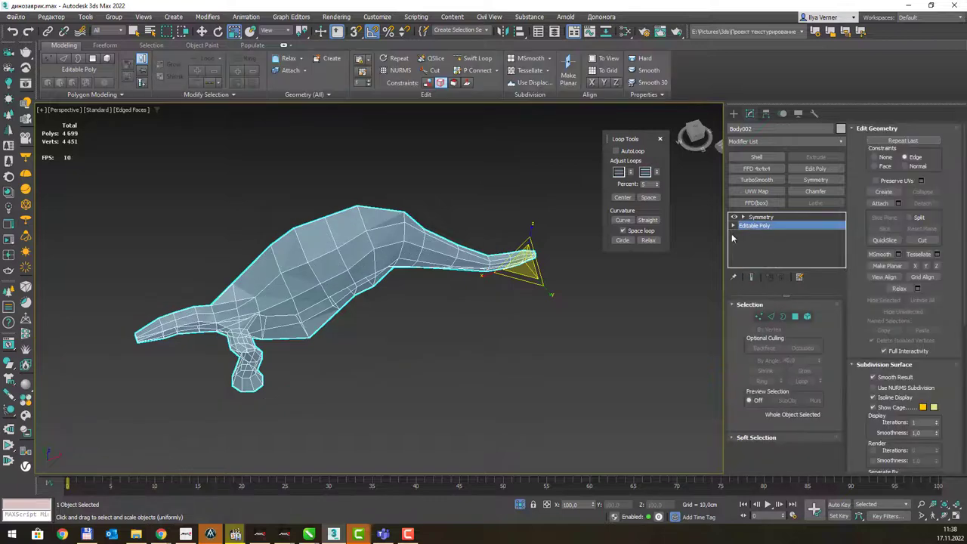
{"action": "middle_click_drag", "start_coordinate": [453, 316], "coordinate": [417, 279], "text": "alt"}
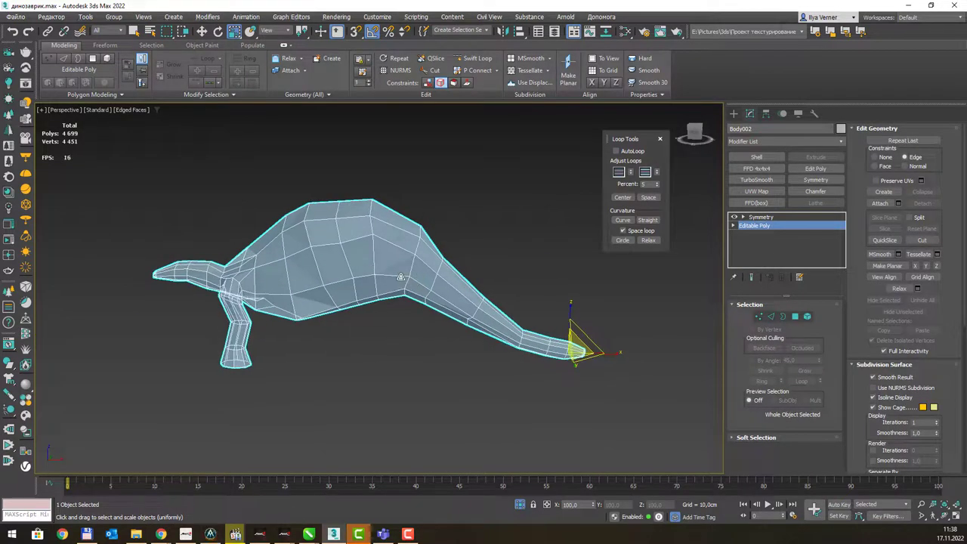
{"action": "key", "text": "4"}
{"action": "left_click", "coordinate": [338, 291]}
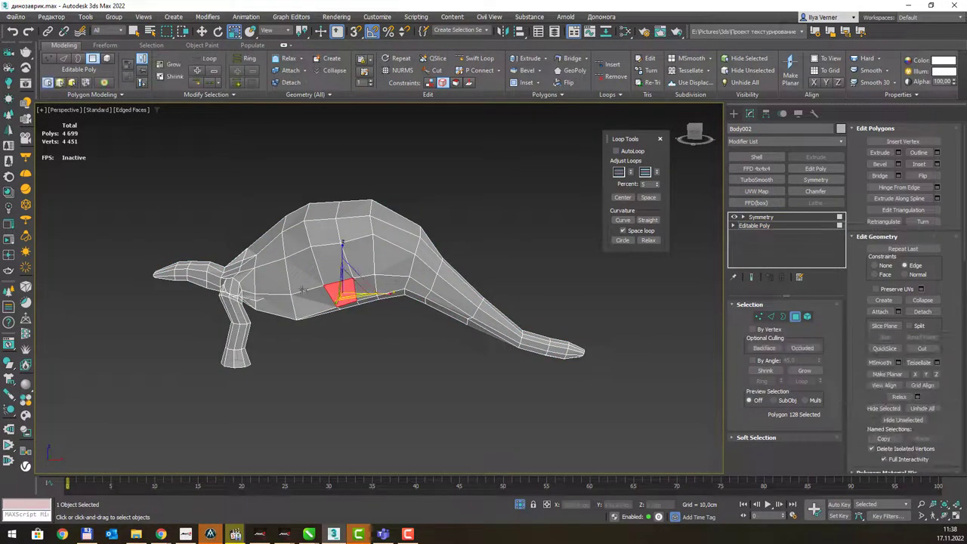
- Select four polygons on Body002's flank, inset them into a border ring, and delete them
{"action": "scroll", "coordinate": [344, 271], "scroll_direction": "up", "scroll_amount": 3}
{"action": "scroll", "coordinate": [344, 271], "scroll_direction": "up", "scroll_amount": 2}
{"action": "left_click", "coordinate": [385, 298], "text": "ctrl"}
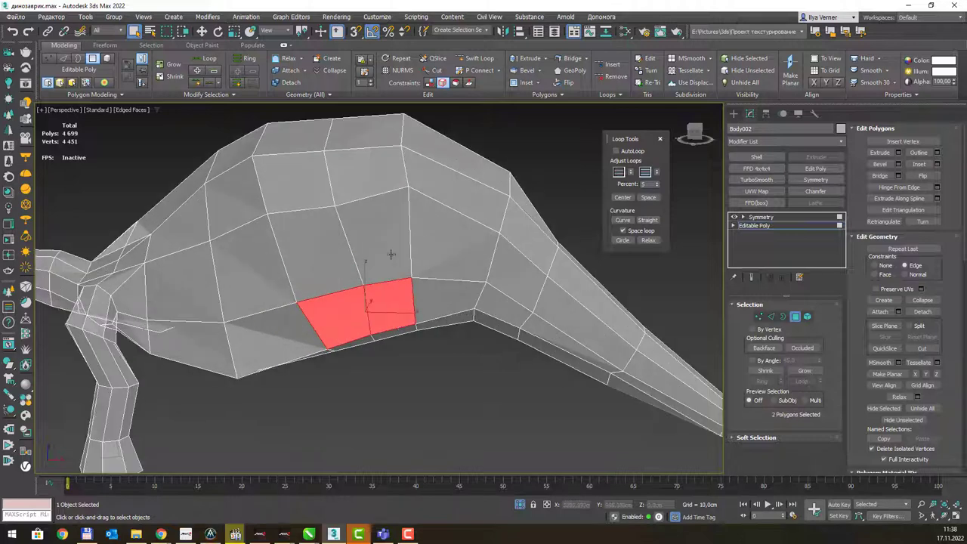
{"action": "left_click", "coordinate": [378, 235], "text": "ctrl"}
{"action": "left_click", "coordinate": [339, 255], "text": "ctrl"}
{"action": "middle_click_drag", "start_coordinate": [375, 242], "coordinate": [487, 182], "text": "alt"}
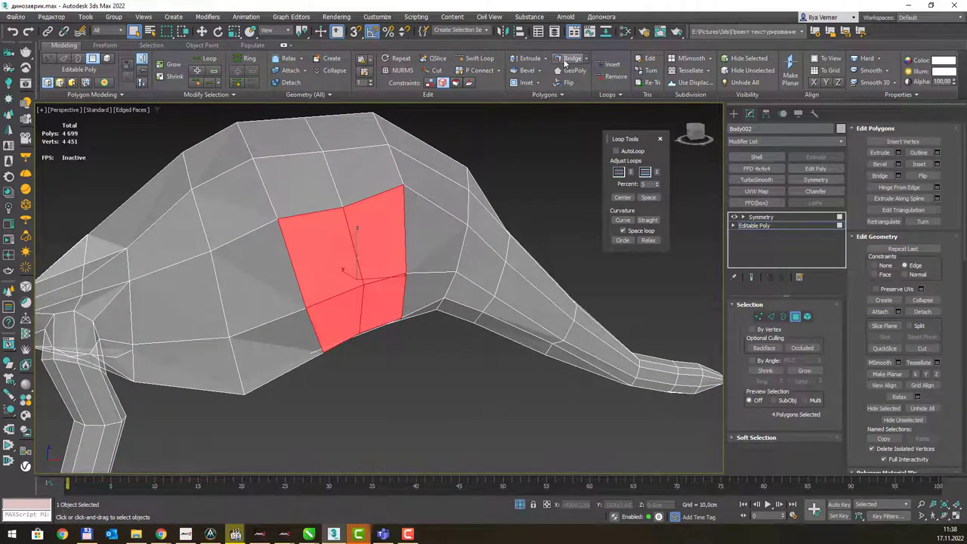
{"action": "left_click", "coordinate": [525, 83]}
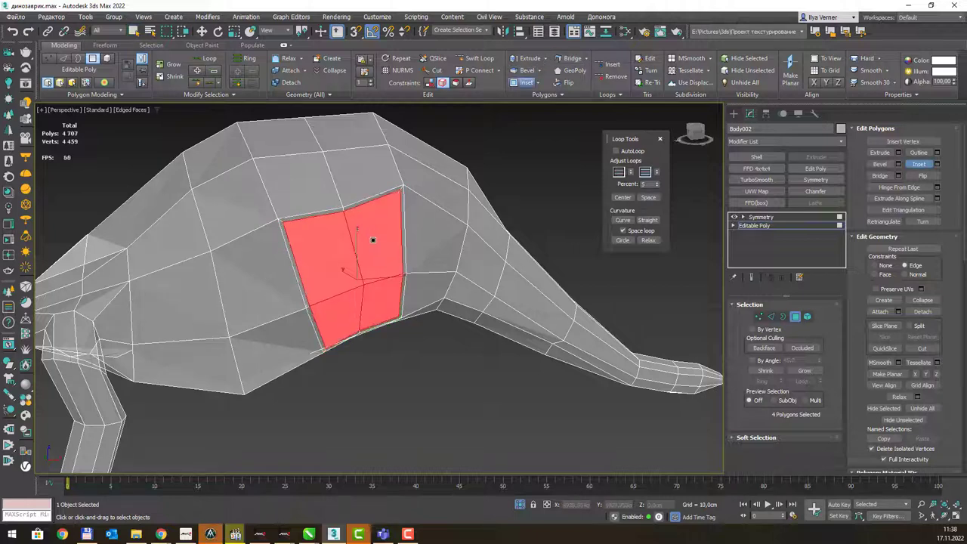
{"action": "left_click_drag", "start_coordinate": [374, 220], "coordinate": [373, 265]}
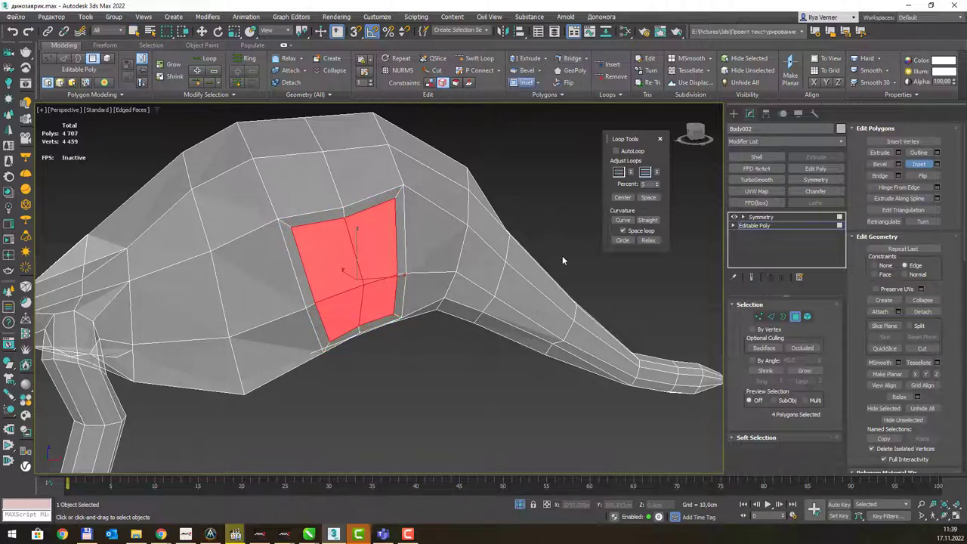
{"action": "key", "text": "Delete"}
- Select the flank hole's border and round it with Loop Tools Circle
{"action": "key", "text": "3"}
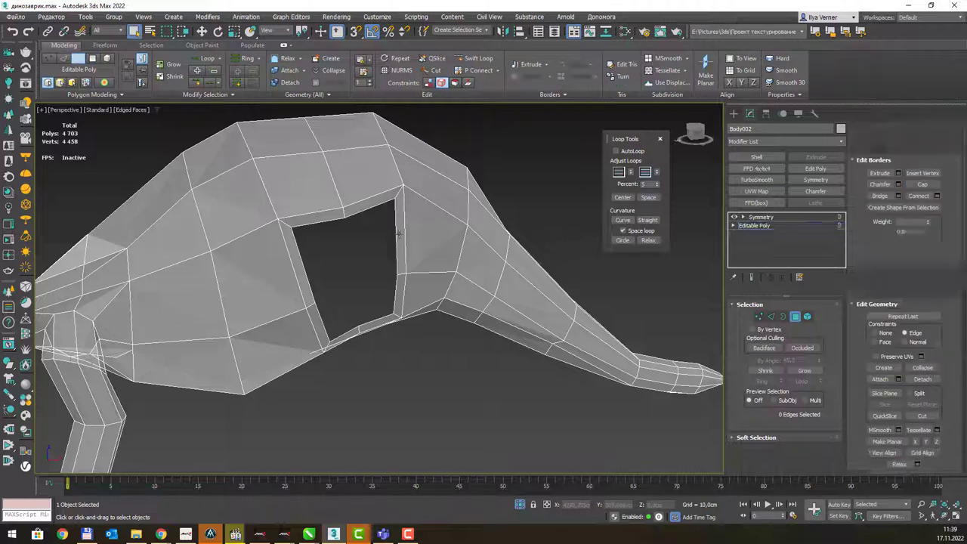
{"action": "left_click", "coordinate": [395, 224]}
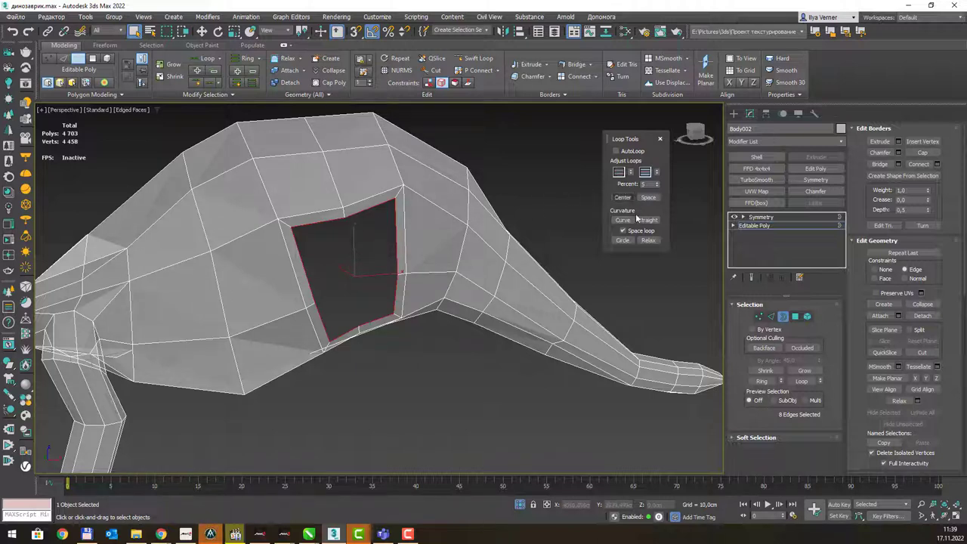
{"action": "left_click", "coordinate": [624, 240]}
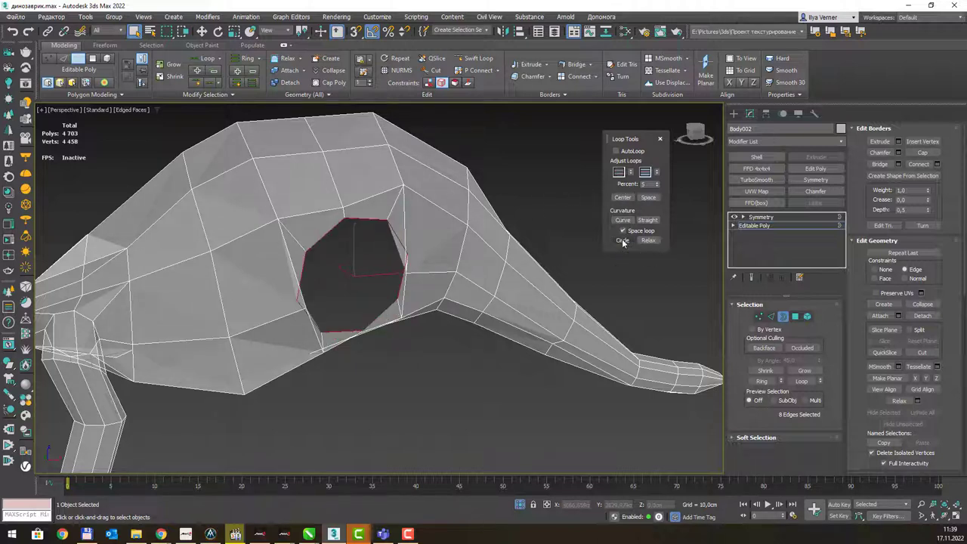
- Try scaling the round border in different scale modes, undoing each attempt
{"action": "key", "text": "r"}
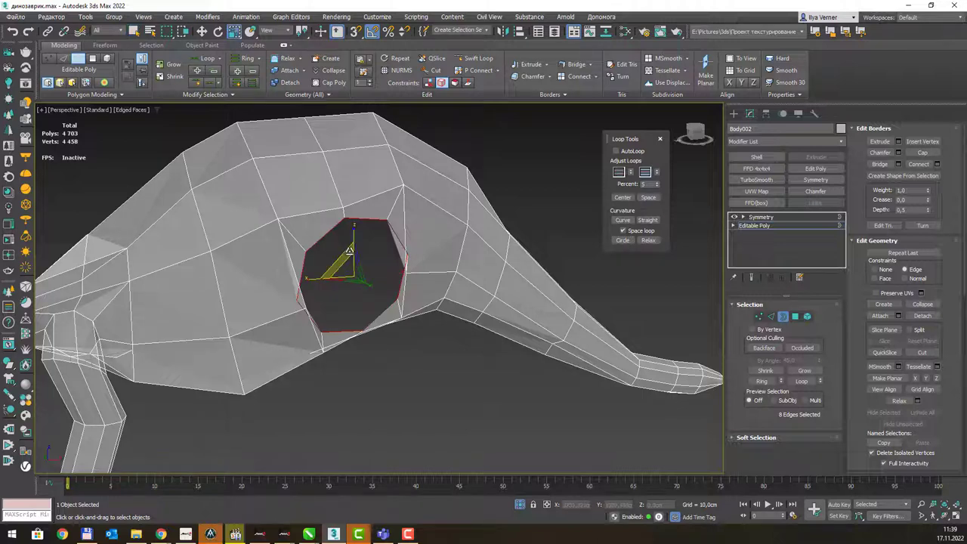
{"action": "left_click_drag", "start_coordinate": [352, 265], "coordinate": [358, 270]}
{"action": "key", "text": "ctrl+z"}
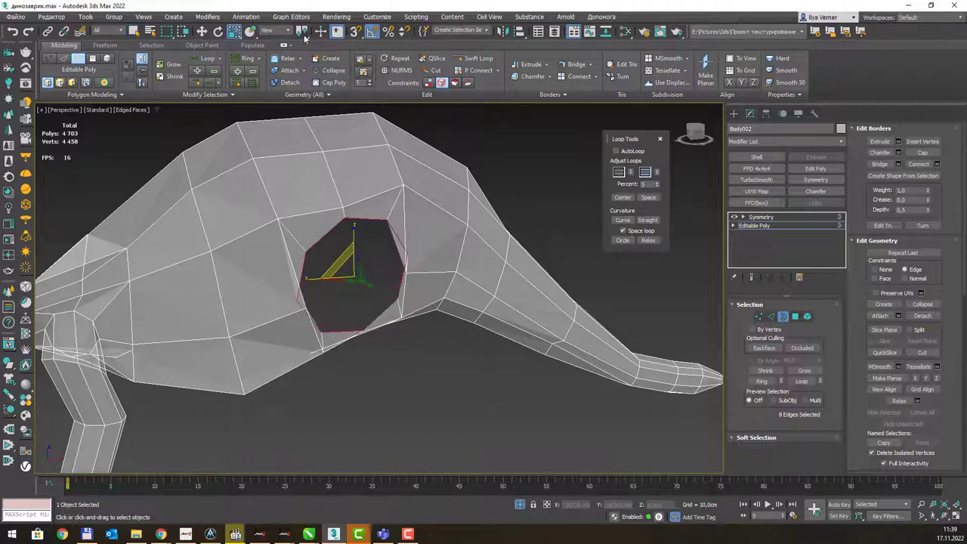
{"action": "mouse_move", "coordinate": [304, 49]}
{"action": "left_mouse_down"}
{"action": "mouse_move", "coordinate": [306, 34]}
{"action": "mouse_move", "coordinate": [303, 46]}
{"action": "left_mouse_up"}
{"action": "left_click_drag", "start_coordinate": [342, 252], "coordinate": [333, 227]}
{"action": "key", "text": "ctrl+z"}
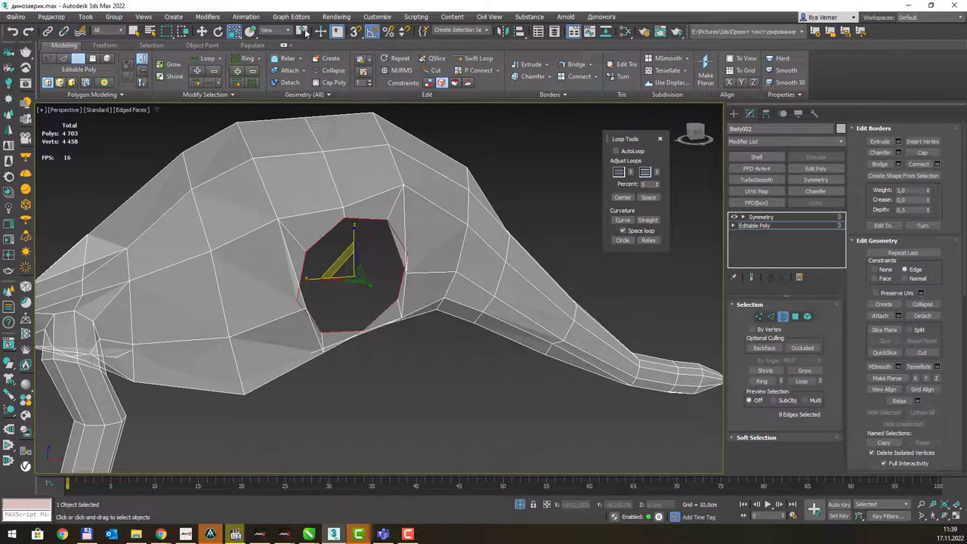
{"action": "left_click", "coordinate": [235, 36]}
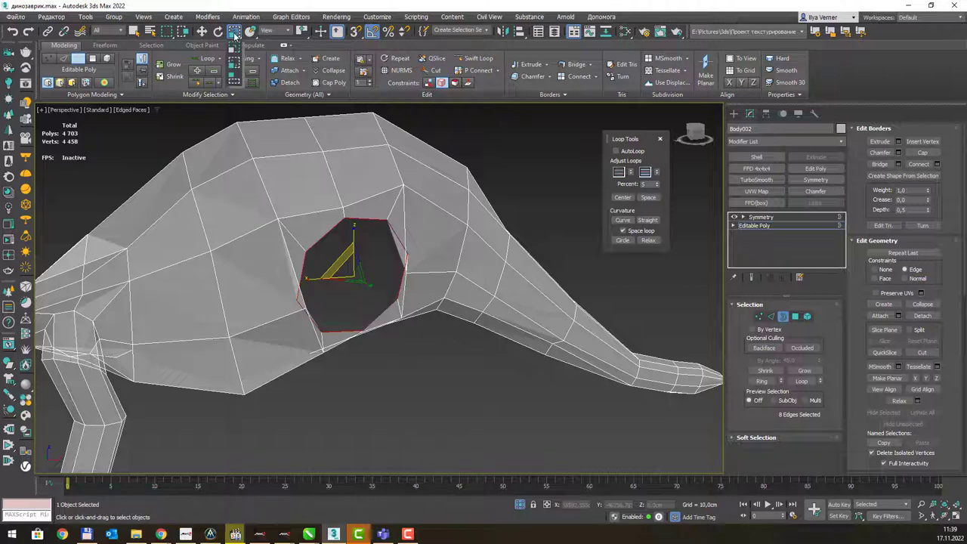
{"action": "left_click", "coordinate": [235, 36]}
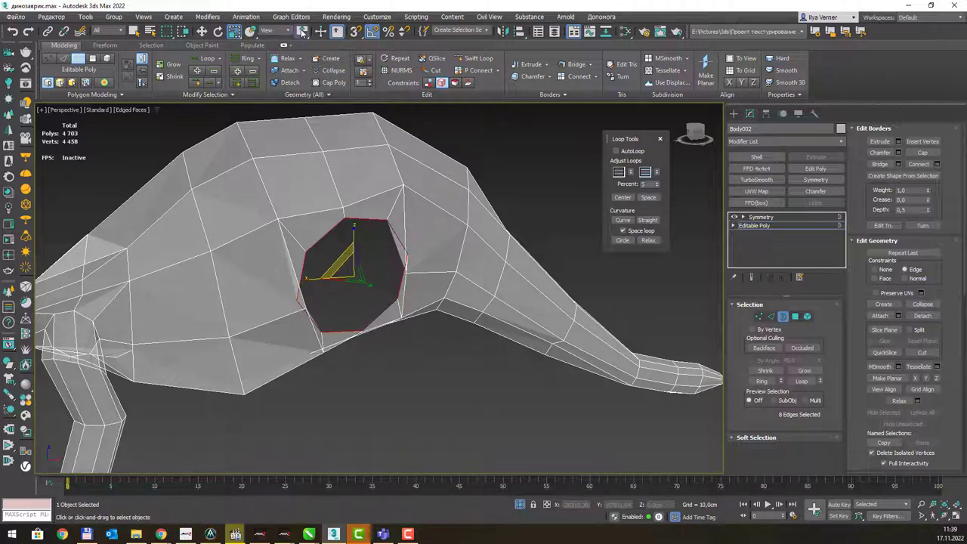
- Reapply Loop Tools Circle to the hole's border and switch to Vertex level
{"action": "middle_click_drag", "start_coordinate": [349, 219], "coordinate": [348, 212], "text": "alt"}
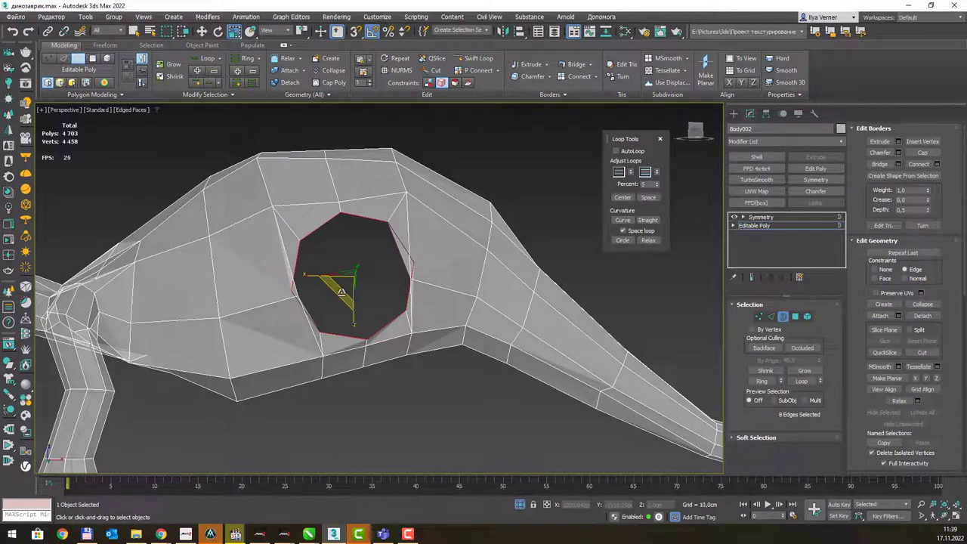
{"action": "middle_click_drag", "start_coordinate": [341, 290], "coordinate": [343, 285], "text": "alt"}
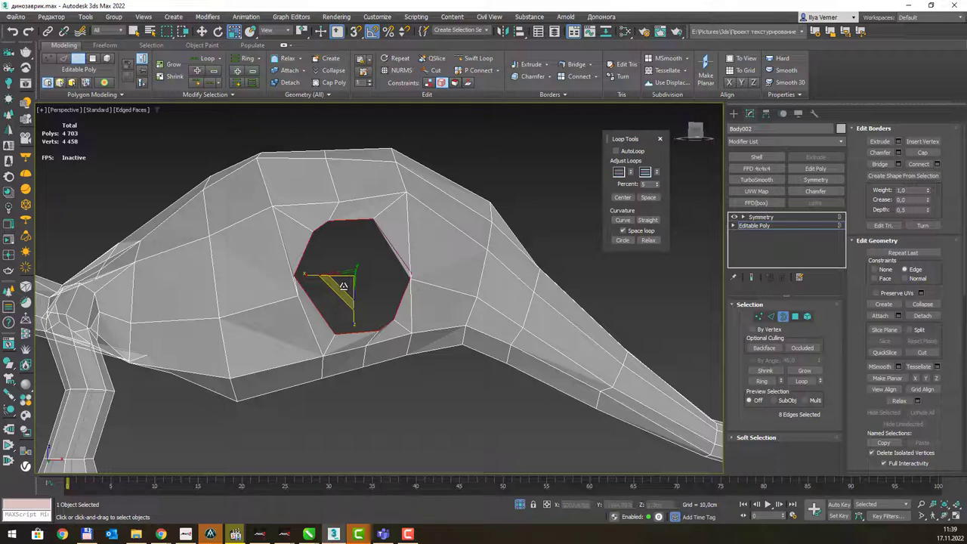
{"action": "left_click", "coordinate": [622, 240]}
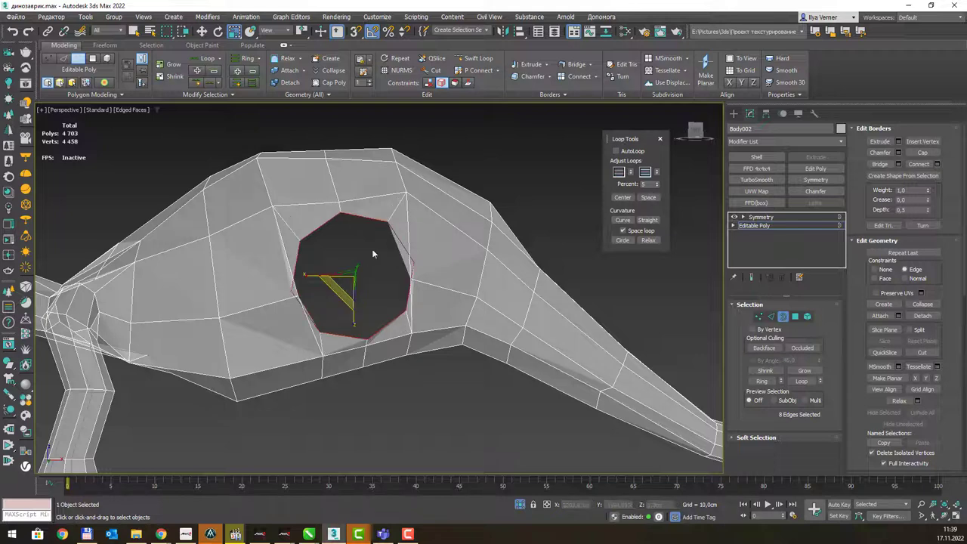
{"action": "left_click", "coordinate": [758, 316], "text": "ctrl"}
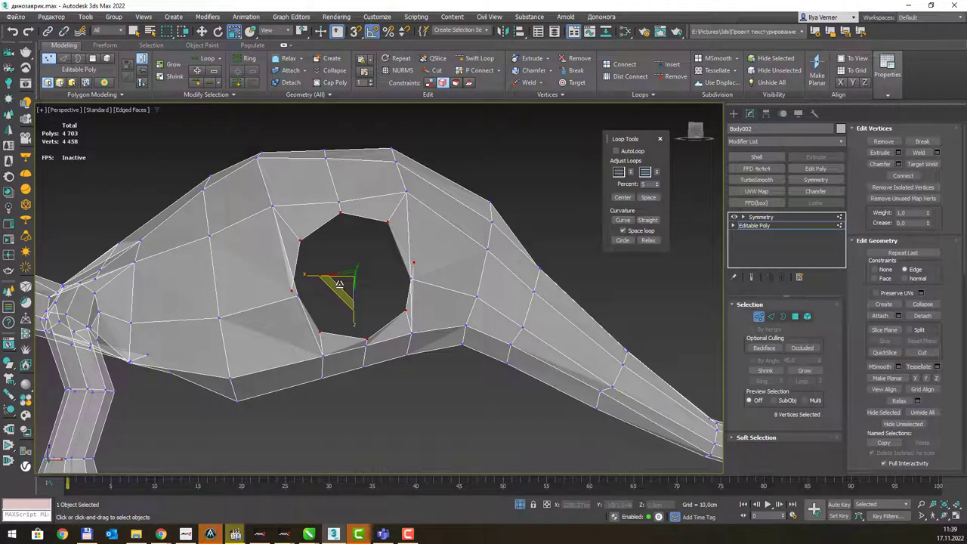
- Reshape the hole's vertices, narrowing it horizontally and shrinking it
{"action": "left_click_drag", "start_coordinate": [339, 283], "coordinate": [343, 278]}
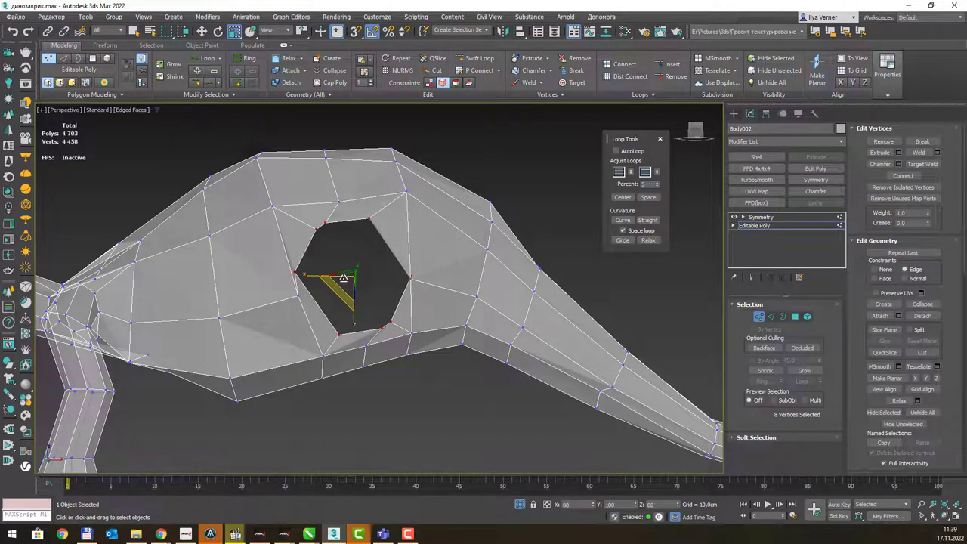
{"action": "key", "text": "ctrl+z"}
{"action": "left_click", "coordinate": [235, 32]}
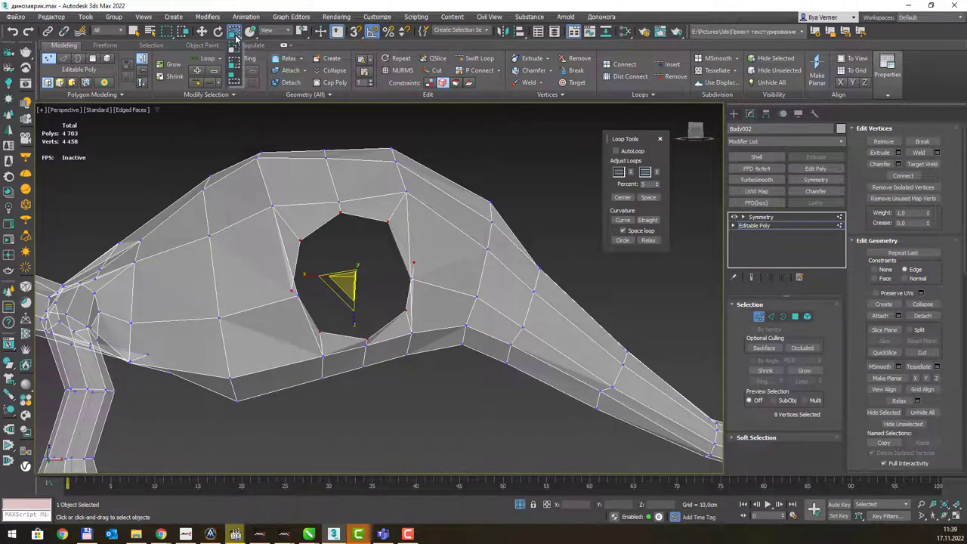
{"action": "left_click", "coordinate": [237, 54]}
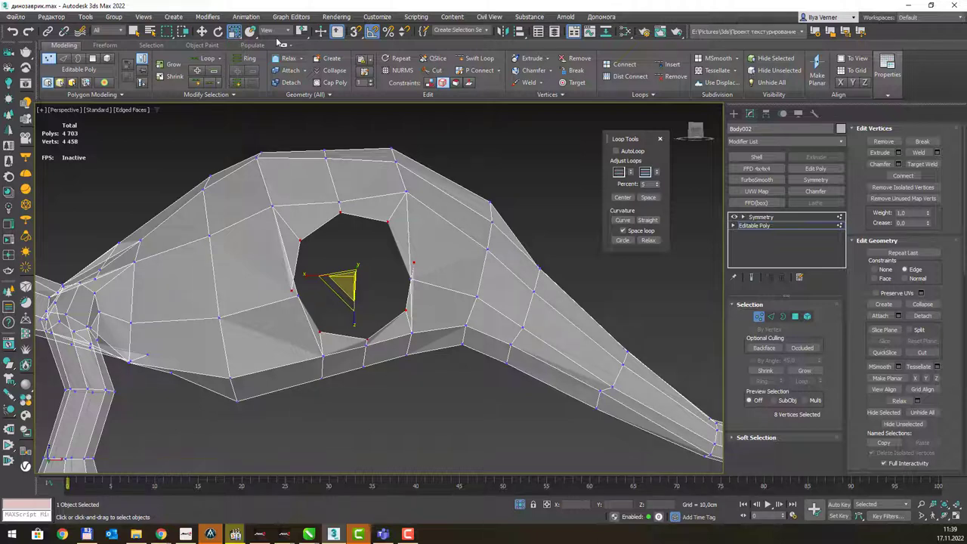
{"action": "left_click_drag", "start_coordinate": [302, 32], "coordinate": [303, 61]}
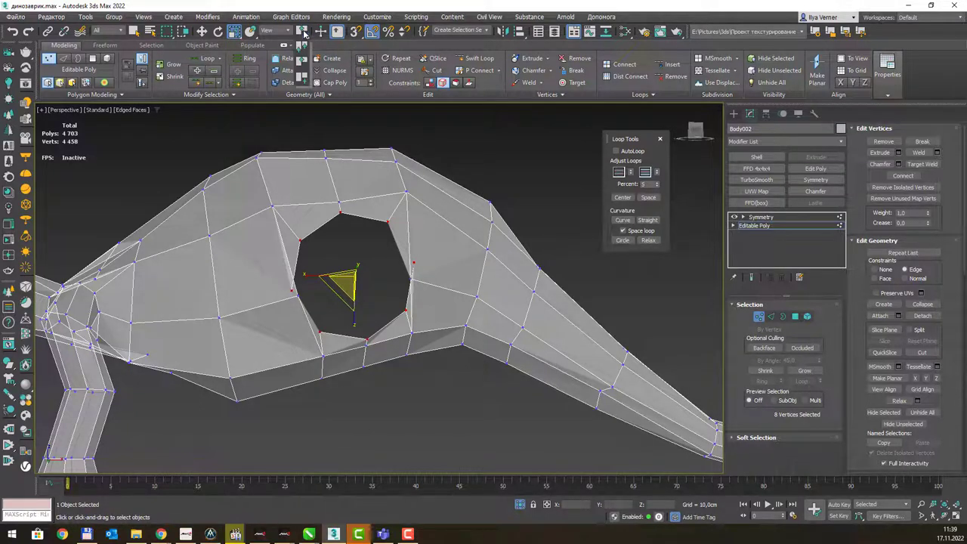
{"action": "middle_click_drag", "start_coordinate": [378, 259], "coordinate": [364, 265], "text": "alt"}
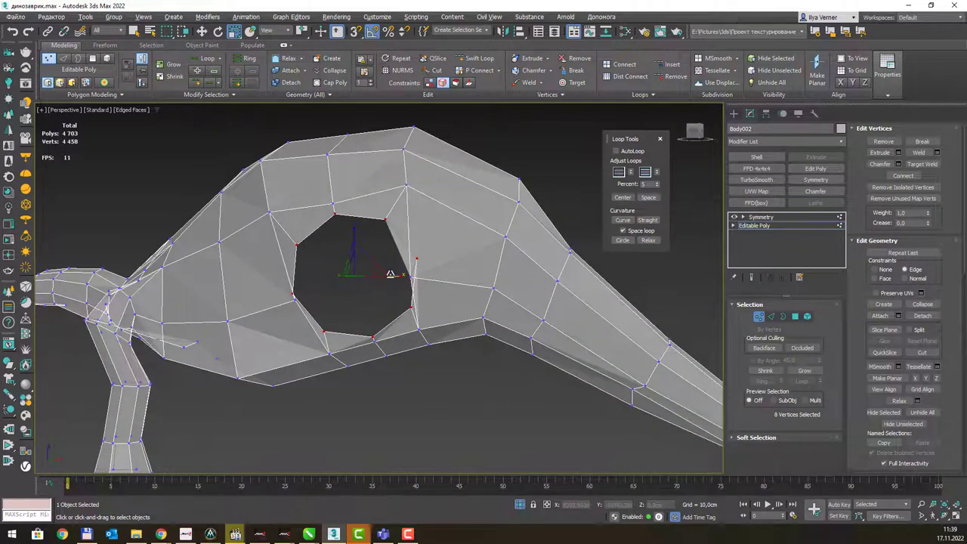
{"action": "left_click_drag", "start_coordinate": [391, 275], "coordinate": [365, 262]}
{"action": "mouse_move", "coordinate": [364, 263]}
{"action": "middle_mouse_down", "text": "alt"}
{"action": "mouse_move", "coordinate": [420, 241]}
{"action": "mouse_move", "coordinate": [374, 234]}
{"action": "middle_mouse_up", "text": "alt"}
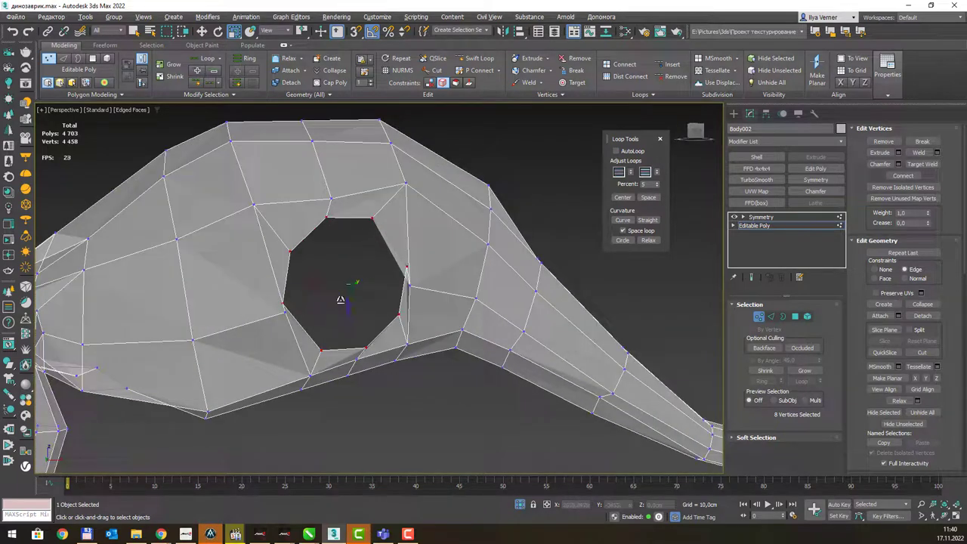
{"action": "left_click_drag", "start_coordinate": [339, 296], "coordinate": [344, 302]}
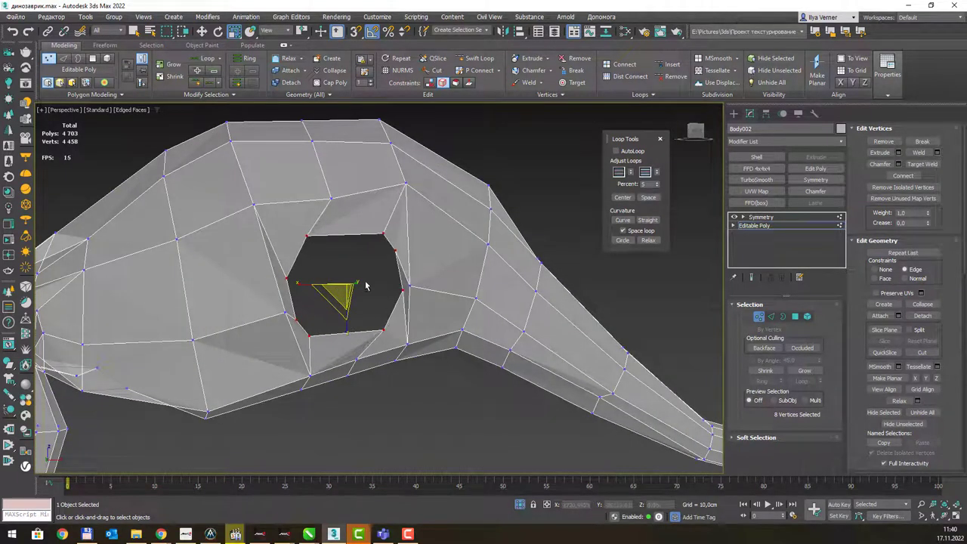
- Rotate the hole's eight vertices slightly, step back two edits, and switch to Edge level
{"action": "middle_click_drag", "start_coordinate": [363, 282], "coordinate": [352, 287], "text": "alt"}
{"action": "key", "text": "e"}
{"action": "left_click_drag", "start_coordinate": [316, 262], "coordinate": [325, 256]}
{"action": "key", "text": "ctrl+z"}
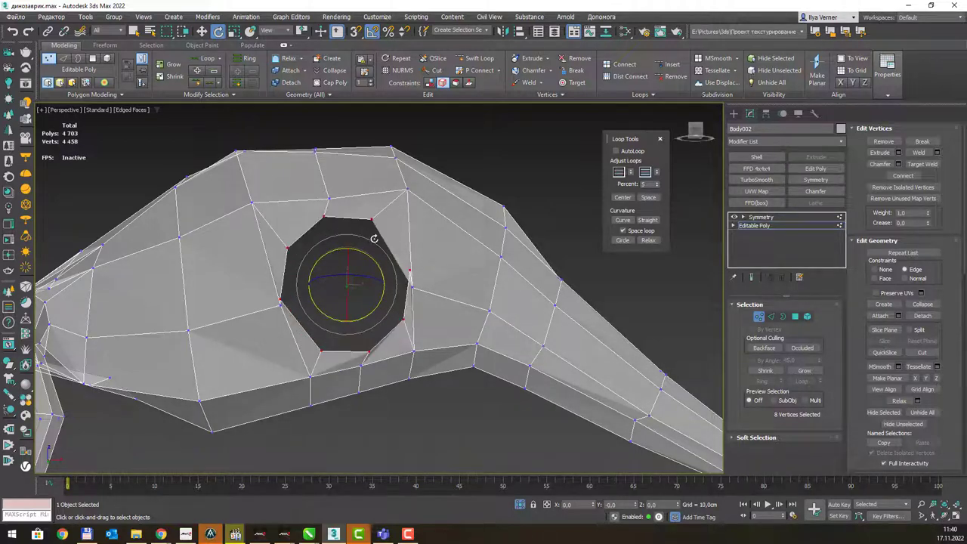
{"action": "key", "text": "ctrl+z"}
{"action": "mouse_move", "coordinate": [456, 256]}
{"action": "middle_mouse_down", "text": "alt"}
{"action": "mouse_move", "coordinate": [410, 255]}
{"action": "mouse_move", "coordinate": [443, 250]}
{"action": "mouse_move", "coordinate": [475, 217]}
{"action": "mouse_move", "coordinate": [438, 265]}
{"action": "middle_mouse_up", "text": "alt"}
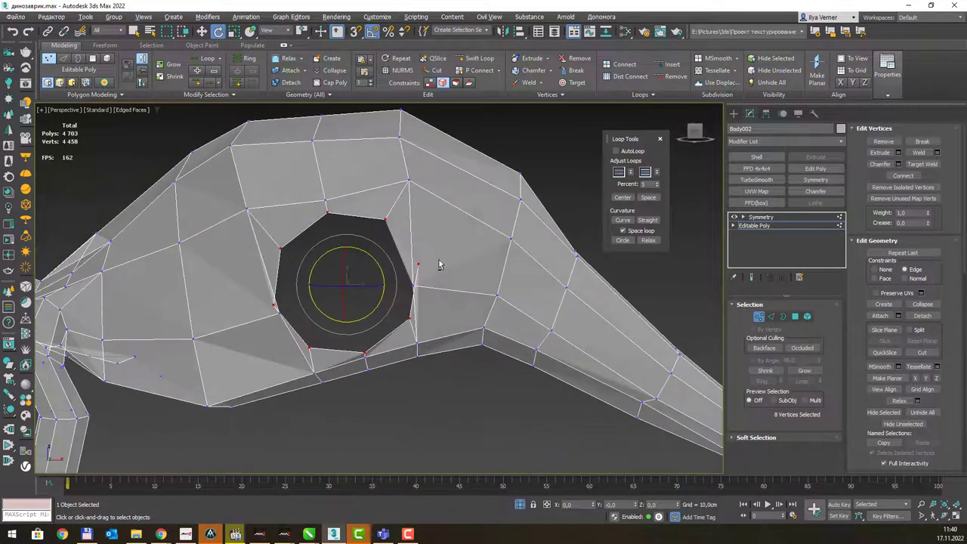
{"action": "left_click", "coordinate": [771, 316]}
- Try scaling and moving the hole's edge loop, undoing back to a clean octagon
{"action": "key", "text": "r"}
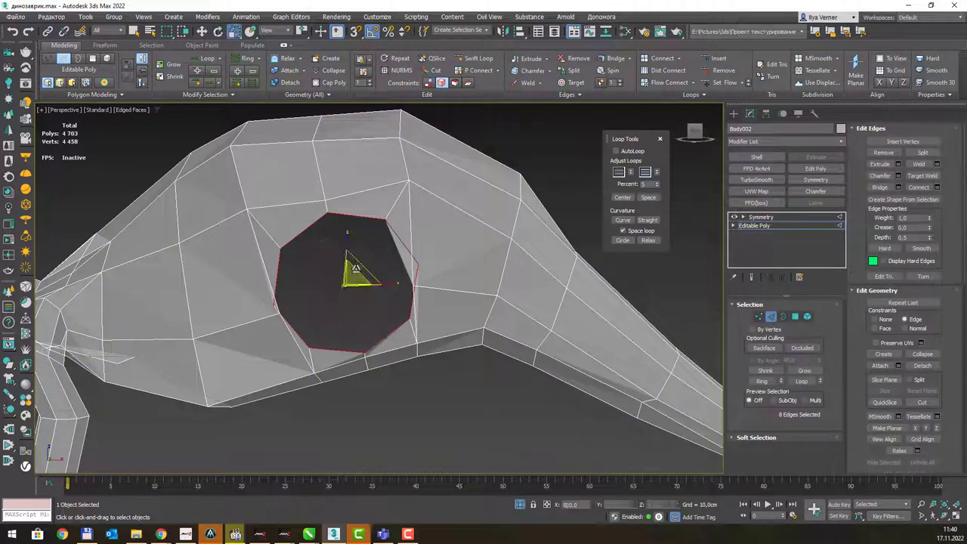
{"action": "key", "text": "e"}
{"action": "key", "text": "r"}
{"action": "left_click_drag", "start_coordinate": [356, 268], "coordinate": [354, 267]}
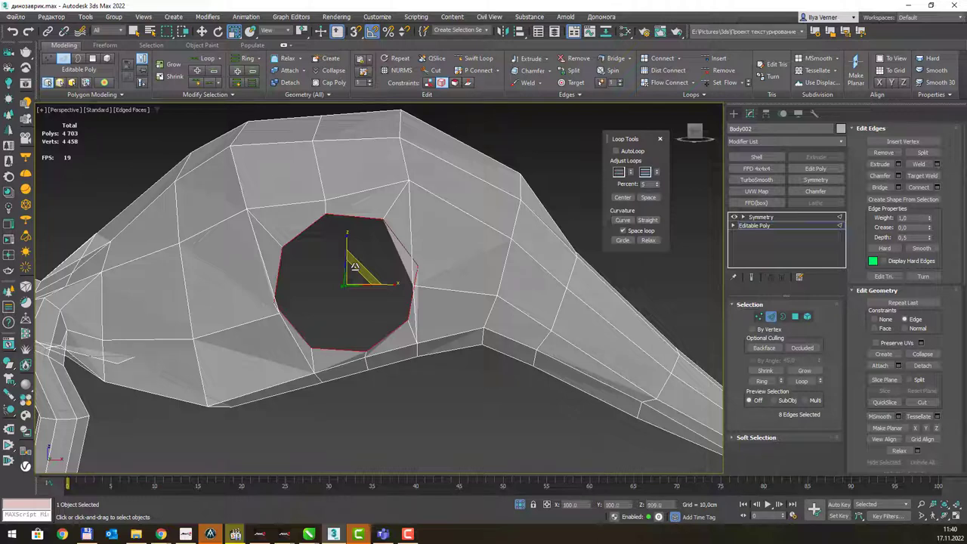
{"action": "middle_click_drag", "start_coordinate": [384, 167], "coordinate": [400, 185], "text": "alt"}
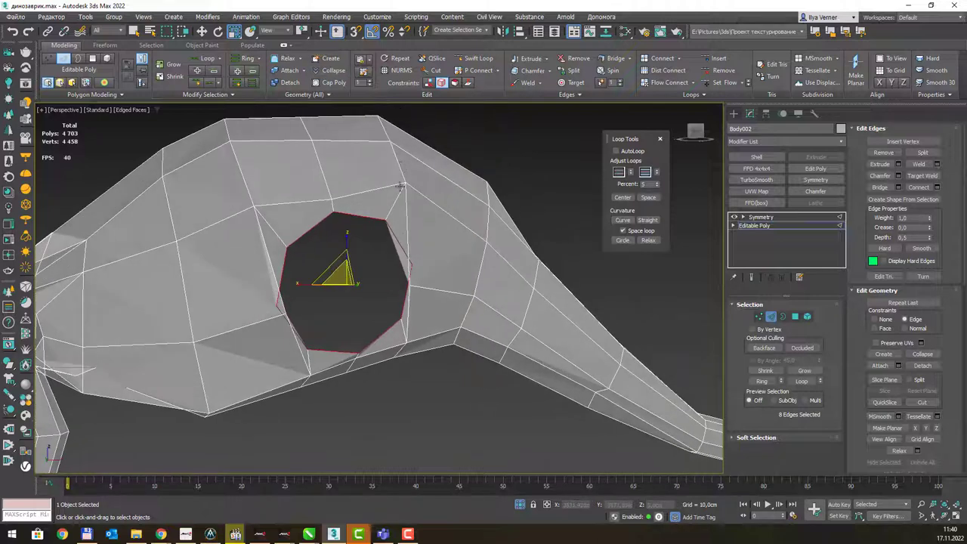
{"action": "middle_click_drag", "start_coordinate": [381, 277], "coordinate": [336, 280], "text": "alt"}
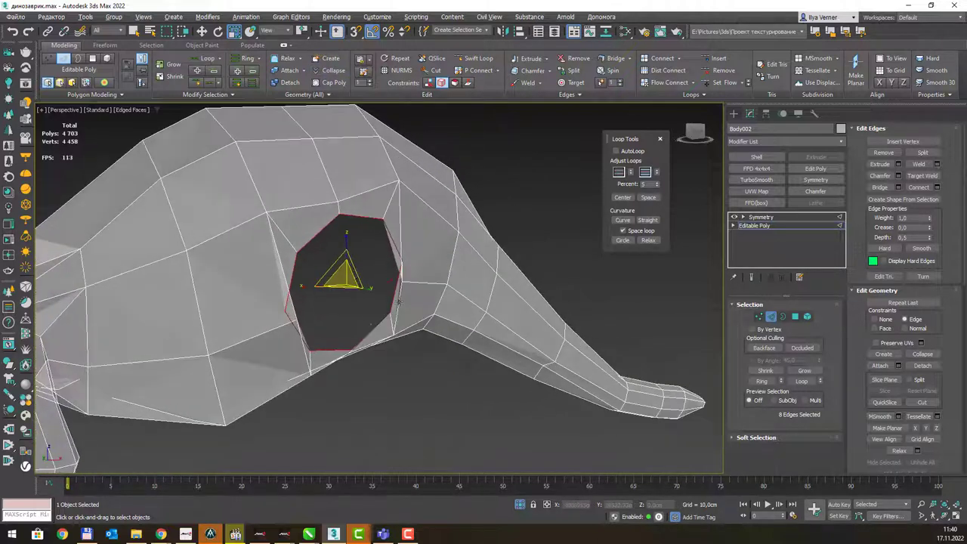
{"action": "key", "text": "w"}
{"action": "left_click_drag", "start_coordinate": [336, 280], "coordinate": [352, 286]}
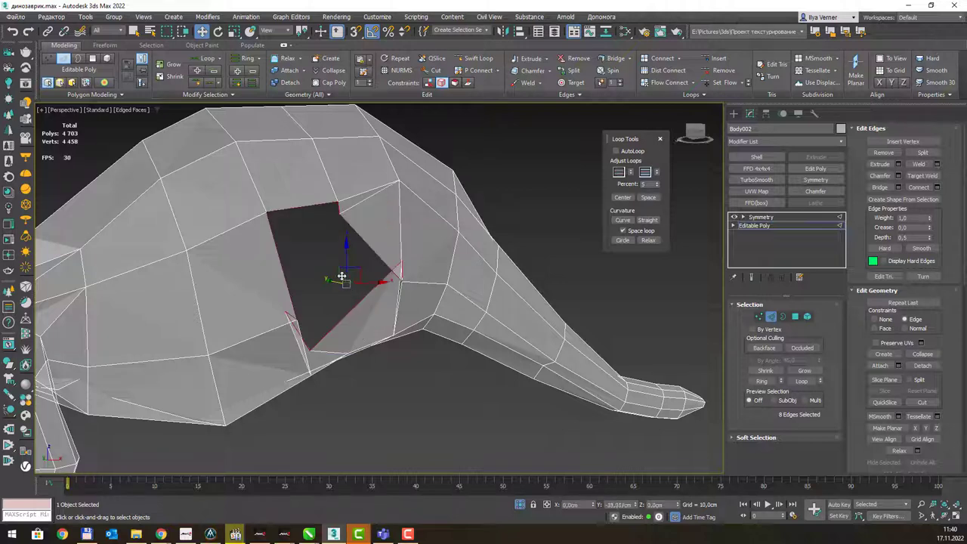
{"action": "key", "text": "ctrl+z"}
{"action": "key", "text": "ctrl+y"}
{"action": "key", "text": "ctrl+z"}
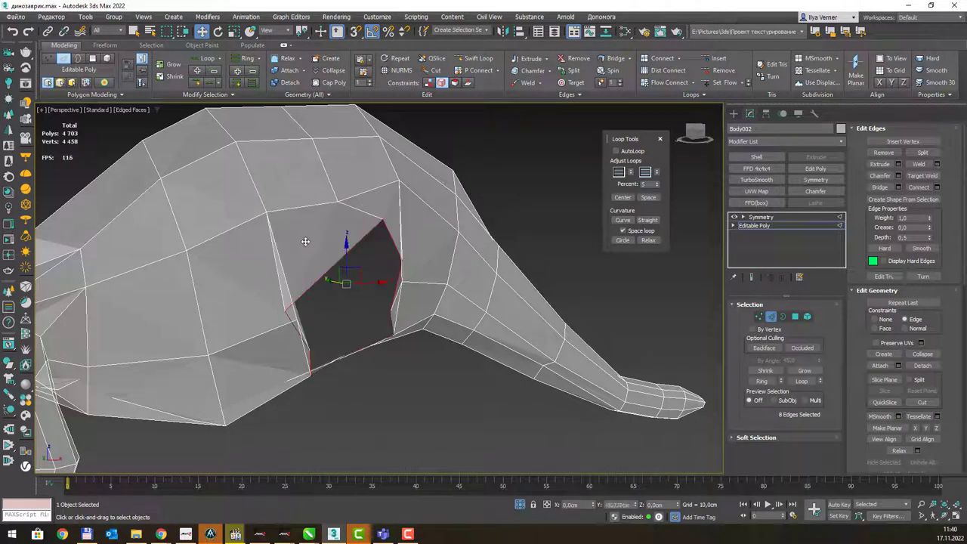
{"action": "key", "text": "s"}
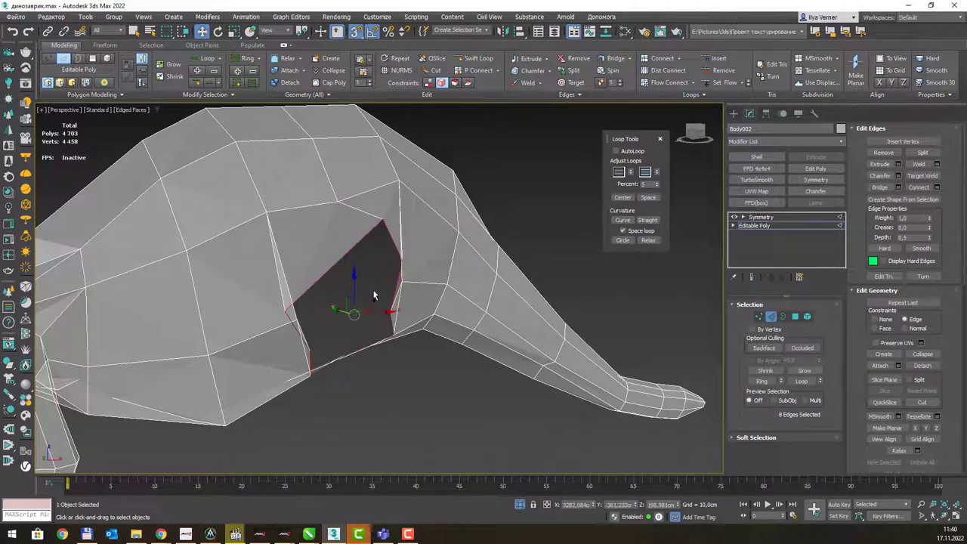
{"action": "key", "text": "ctrl+z"}
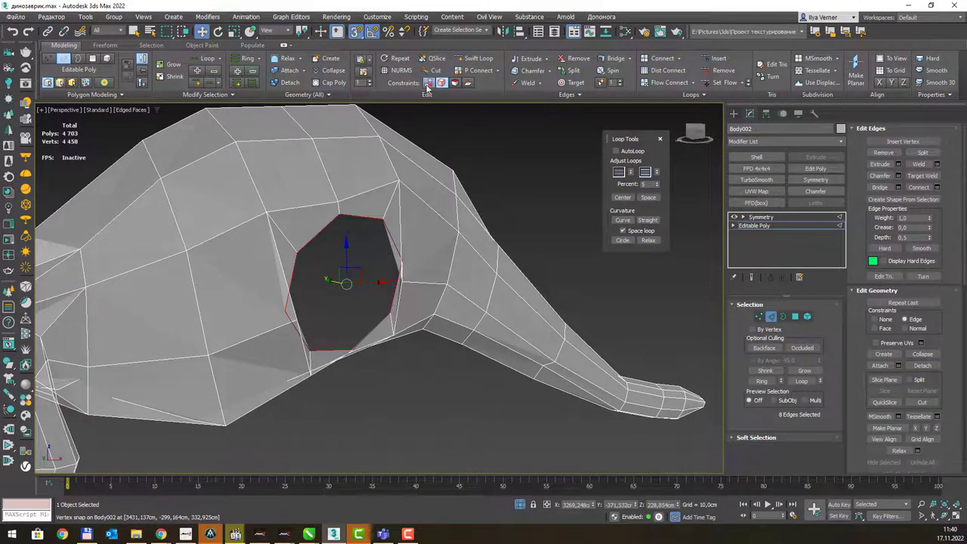
- Set Constraints to None, then shrink the edge loop and move it into place
{"action": "left_click", "coordinate": [428, 82]}
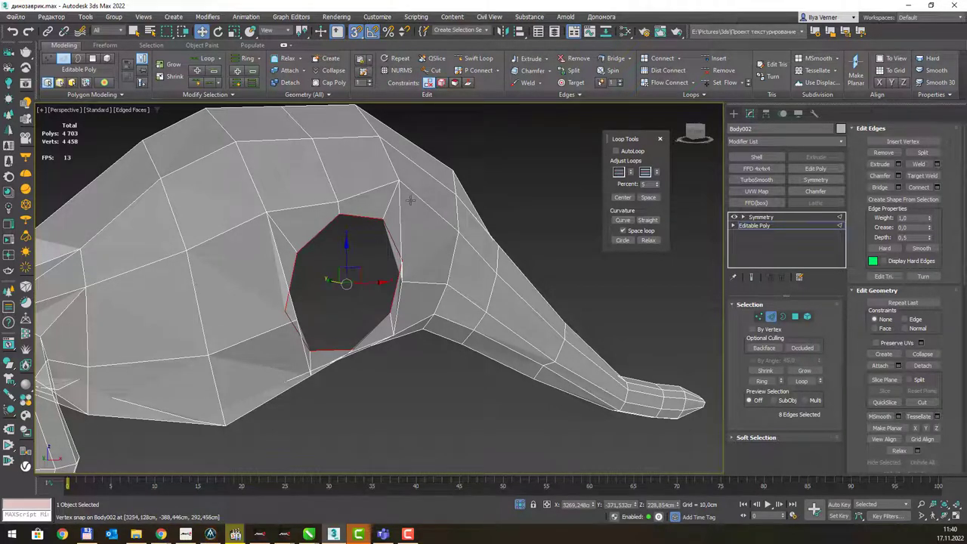
{"action": "key", "text": "r"}
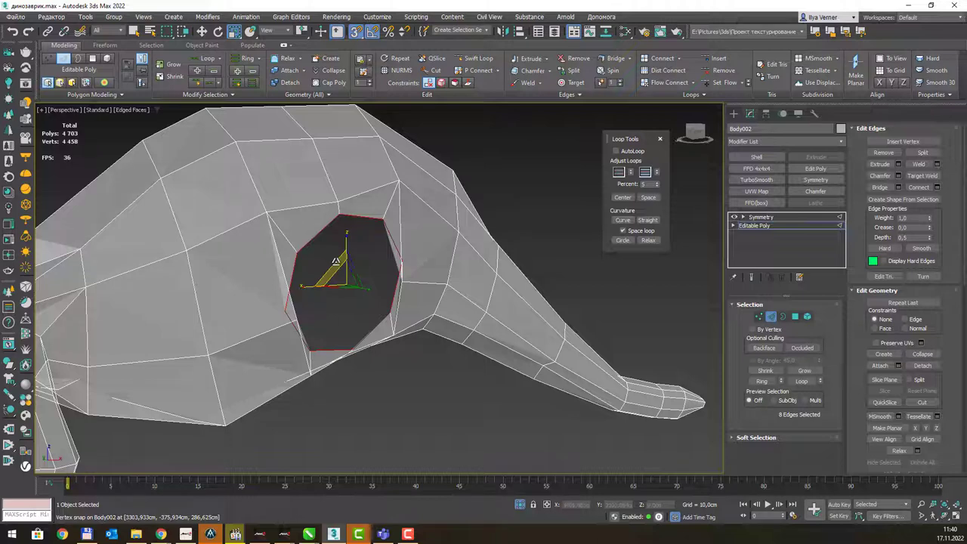
{"action": "left_click_drag", "start_coordinate": [334, 262], "coordinate": [321, 283]}
{"action": "mouse_move", "coordinate": [321, 284]}
{"action": "middle_mouse_down", "text": "alt"}
{"action": "mouse_move", "coordinate": [393, 264]}
{"action": "mouse_move", "coordinate": [332, 279]}
{"action": "middle_mouse_up", "text": "alt"}
{"action": "key", "text": "w"}
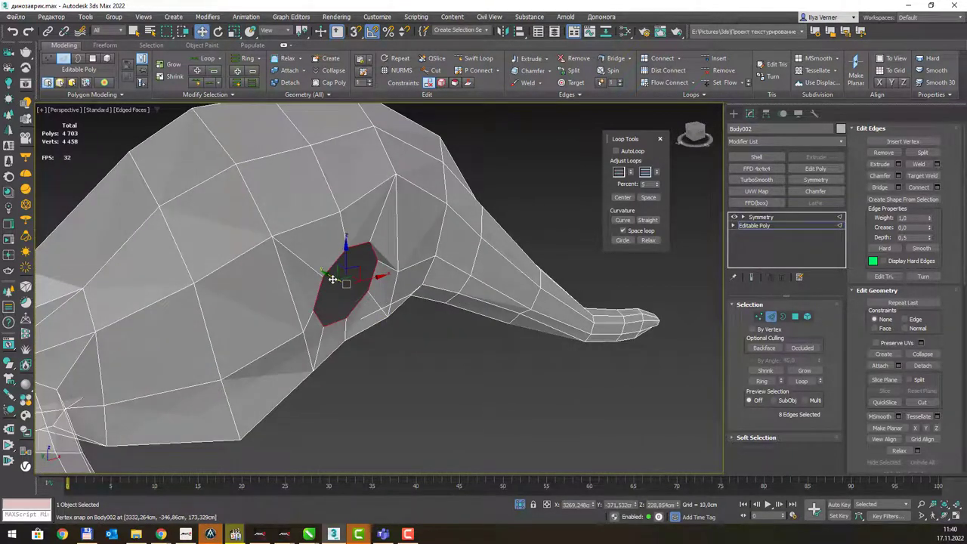
{"action": "left_click_drag", "start_coordinate": [332, 279], "coordinate": [352, 280]}
{"action": "mouse_move", "coordinate": [352, 281]}
{"action": "middle_mouse_down", "text": "alt"}
{"action": "mouse_move", "coordinate": [410, 240]}
{"action": "mouse_move", "coordinate": [411, 148]}
{"action": "middle_mouse_up", "text": "alt"}
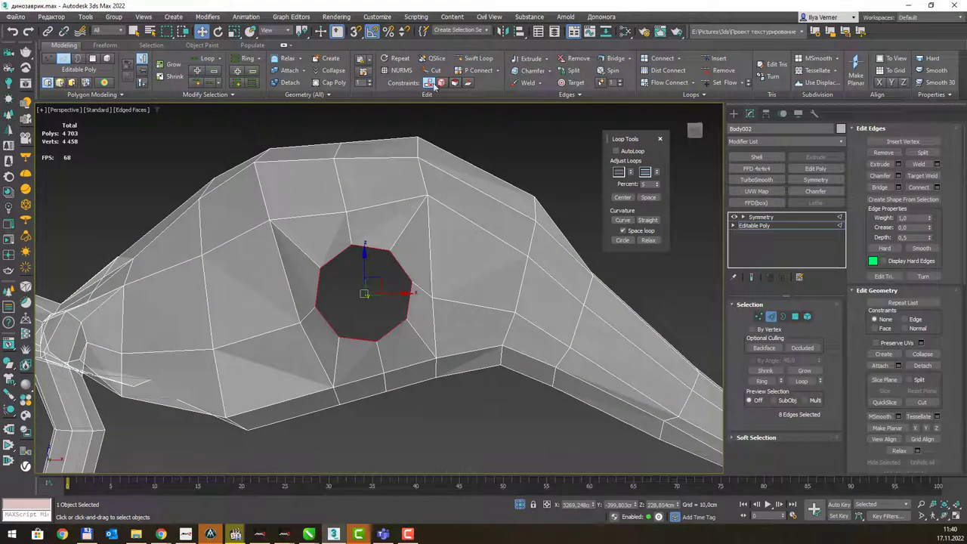
{"action": "middle_click_drag", "start_coordinate": [436, 264], "coordinate": [449, 267], "text": "alt"}
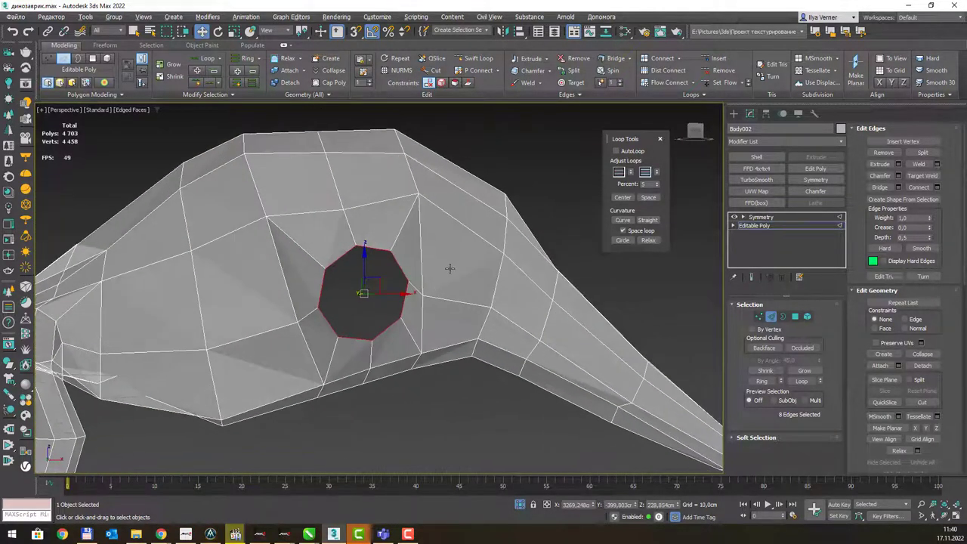
{"action": "scroll", "coordinate": [408, 277], "scroll_direction": "down", "scroll_amount": 3}
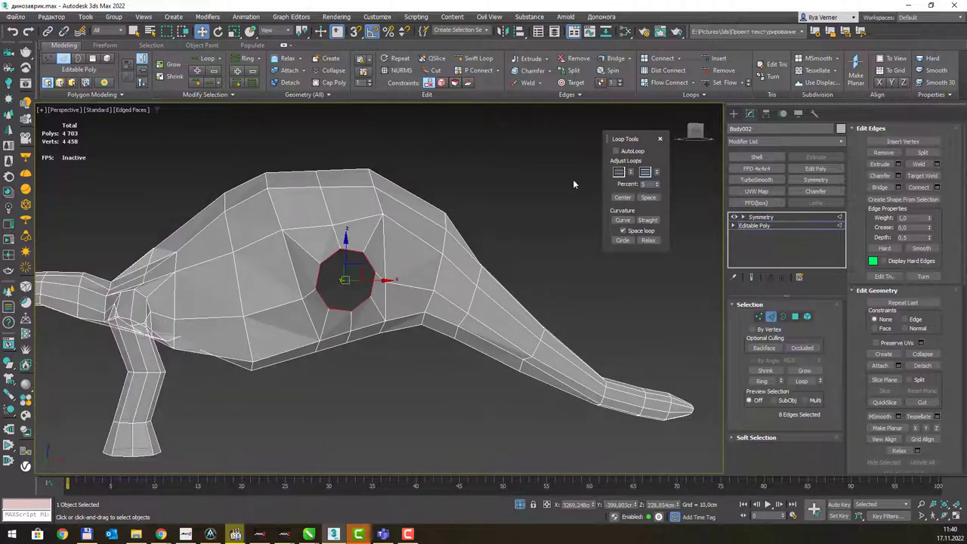
- Close Loop Tools and briefly check the slide on hole-making methods
{"action": "left_click", "coordinate": [659, 138]}
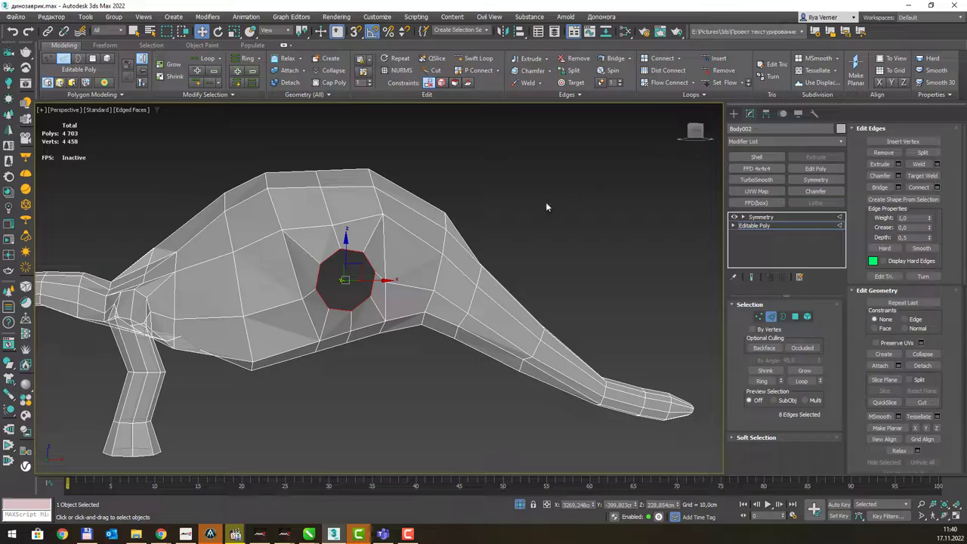
{"action": "key", "text": "alt+Tab"}
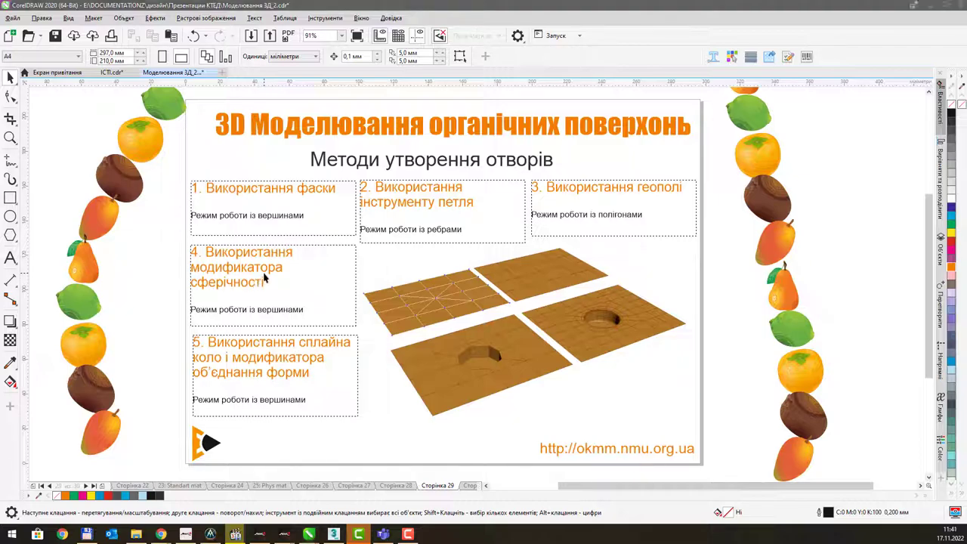
{"action": "key", "text": "alt+Tab"}
- Isolate the orange Plane039 with Alt+Q and enter Polygon mode
{"action": "left_click", "coordinate": [785, 225]}
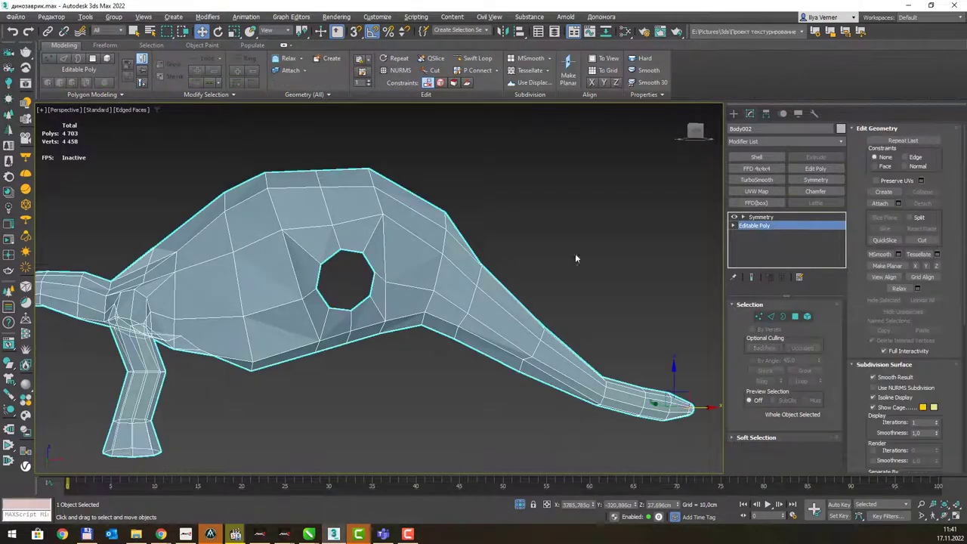
{"action": "scroll", "coordinate": [563, 251], "scroll_direction": "down", "scroll_amount": 5}
{"action": "middle_click_drag", "start_coordinate": [552, 250], "coordinate": [317, 237], "text": "alt"}
{"action": "middle_click_drag", "start_coordinate": [415, 259], "coordinate": [499, 360], "text": "alt"}
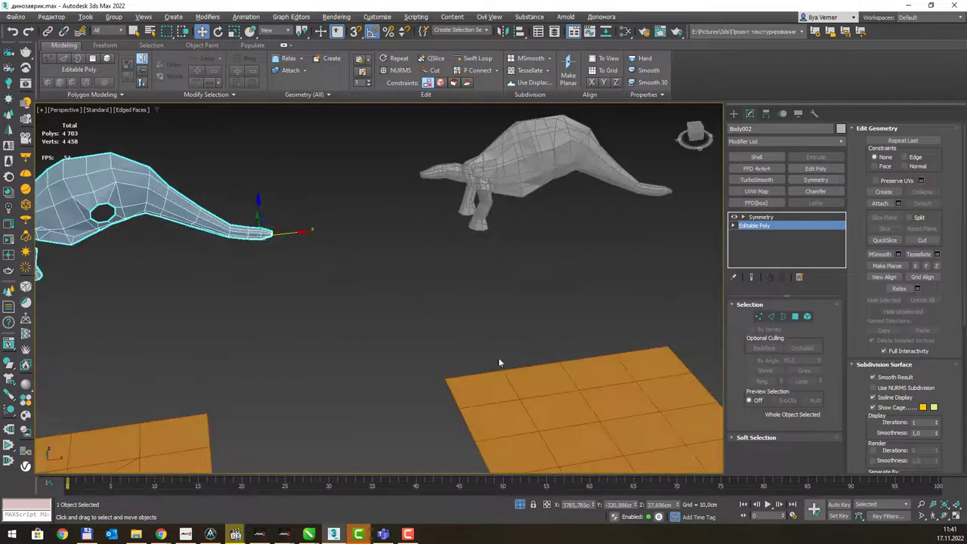
{"action": "left_click", "coordinate": [498, 361]}
{"action": "key", "text": "alt+q"}
{"action": "key", "text": "1"}
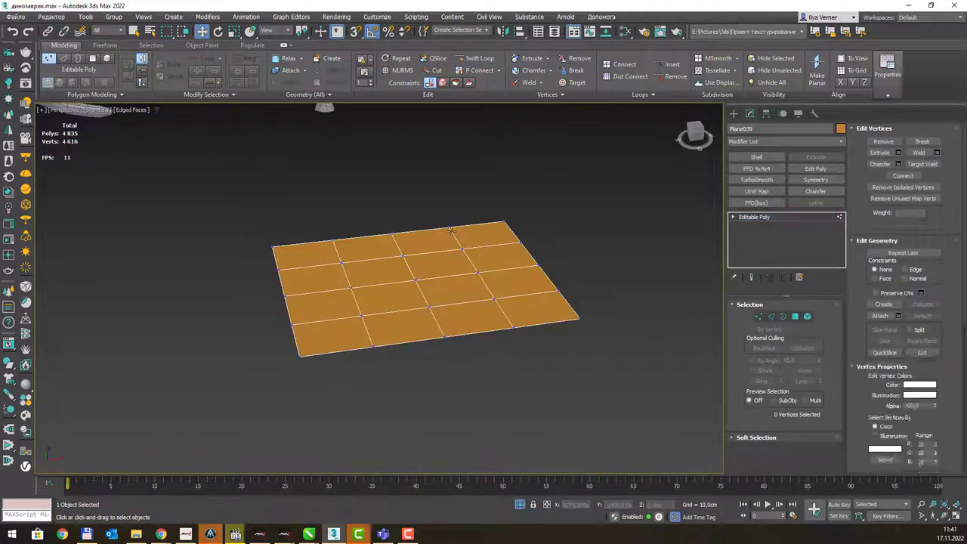
{"action": "middle_click_drag", "start_coordinate": [417, 278], "coordinate": [453, 248], "text": "alt"}
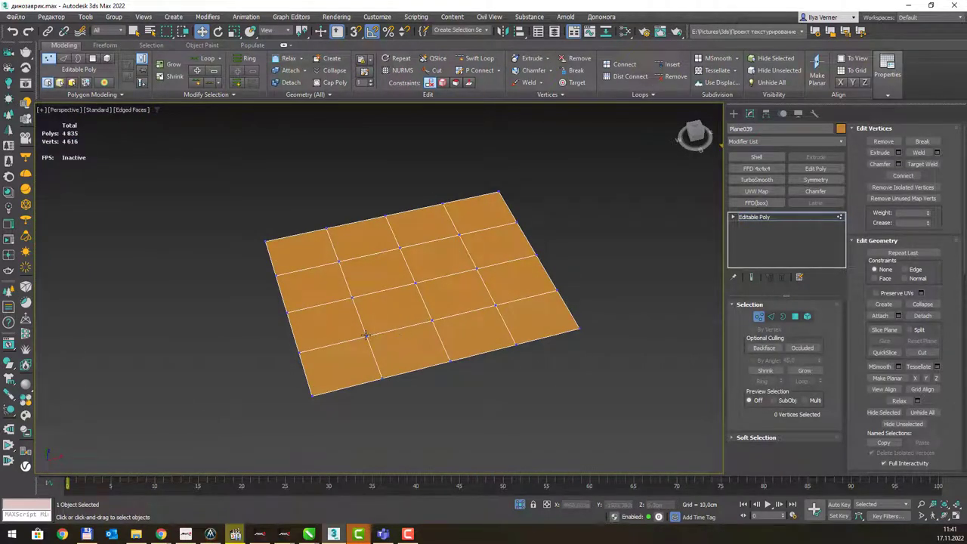
{"action": "key", "text": "4"}
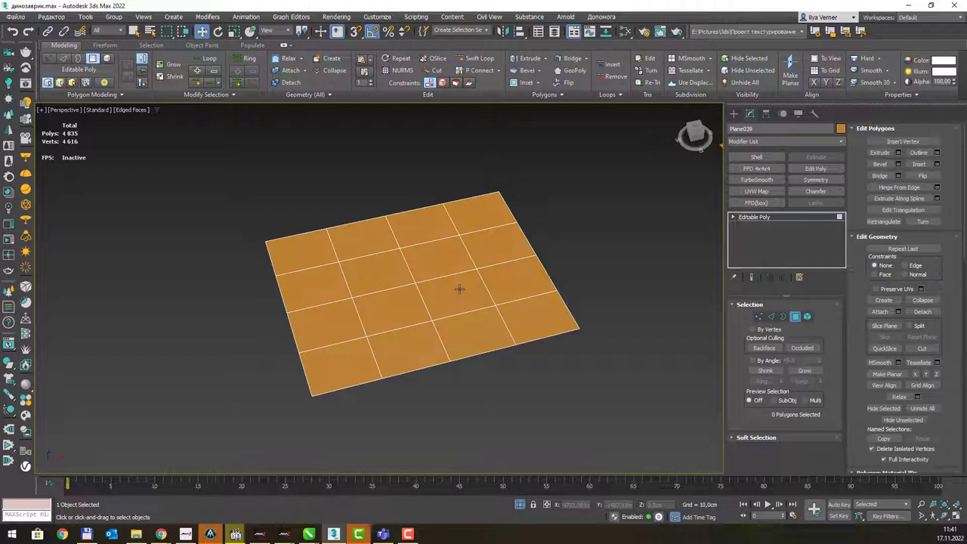
- Select the four centre faces, inset them, and delete them to open a square hole
{"action": "left_click", "coordinate": [459, 288]}
{"action": "left_click", "coordinate": [402, 298], "text": "ctrl"}
{"action": "left_click", "coordinate": [378, 268], "text": "ctrl"}
{"action": "left_click", "coordinate": [455, 251], "text": "ctrl"}
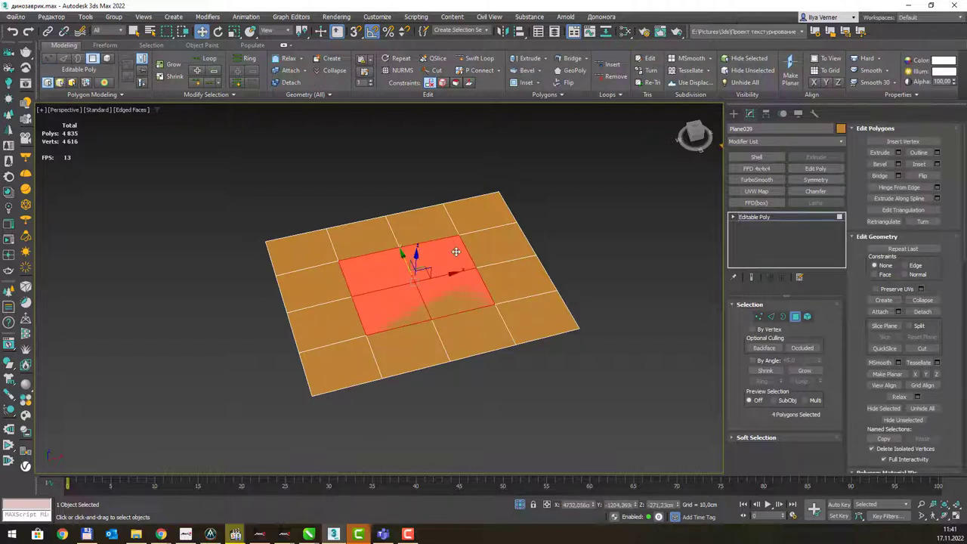
{"action": "left_click", "coordinate": [455, 251], "text": "alt"}
{"action": "key", "text": "q"}
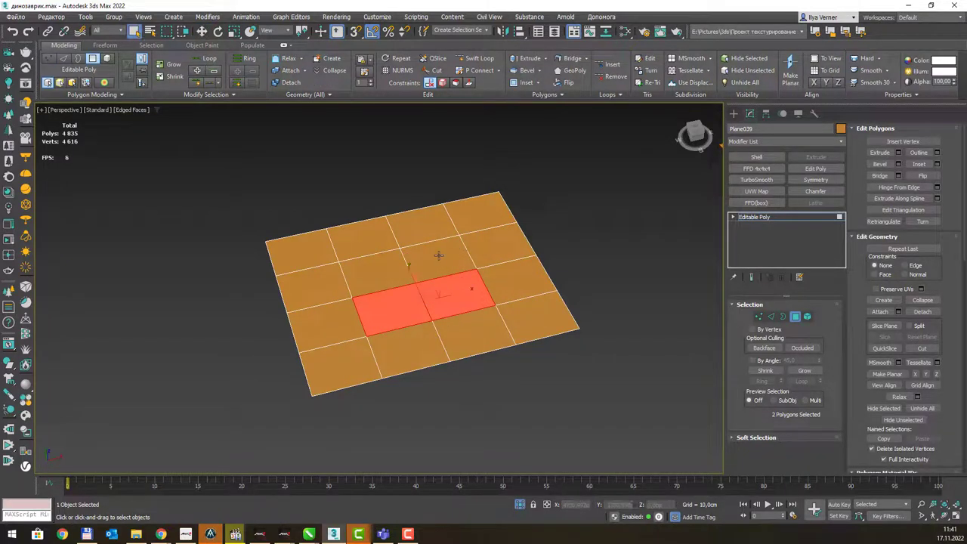
{"action": "left_click", "coordinate": [456, 251], "text": "ctrl"}
{"action": "left_click", "coordinate": [385, 268], "text": "ctrl"}
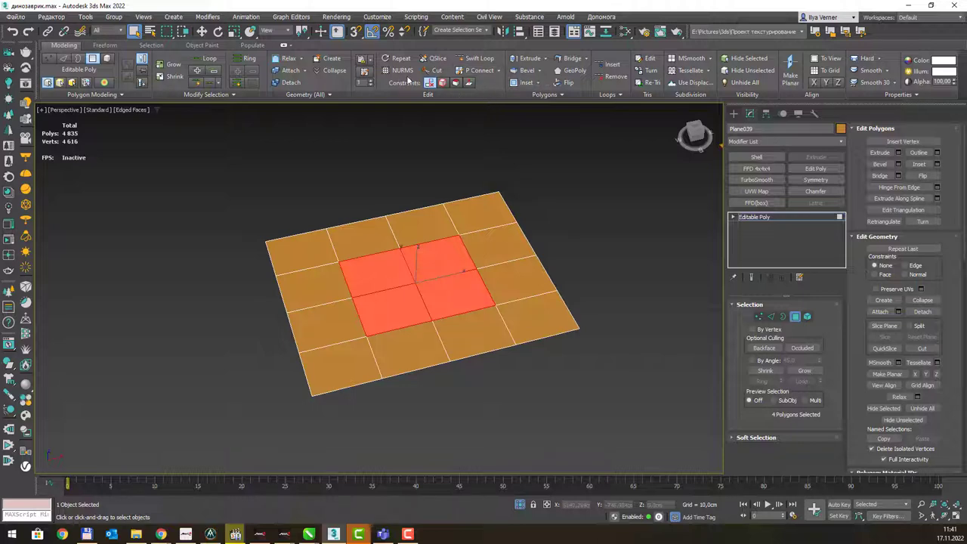
{"action": "key", "text": "shift+i"}
{"action": "left_click_drag", "start_coordinate": [440, 261], "coordinate": [406, 332]}
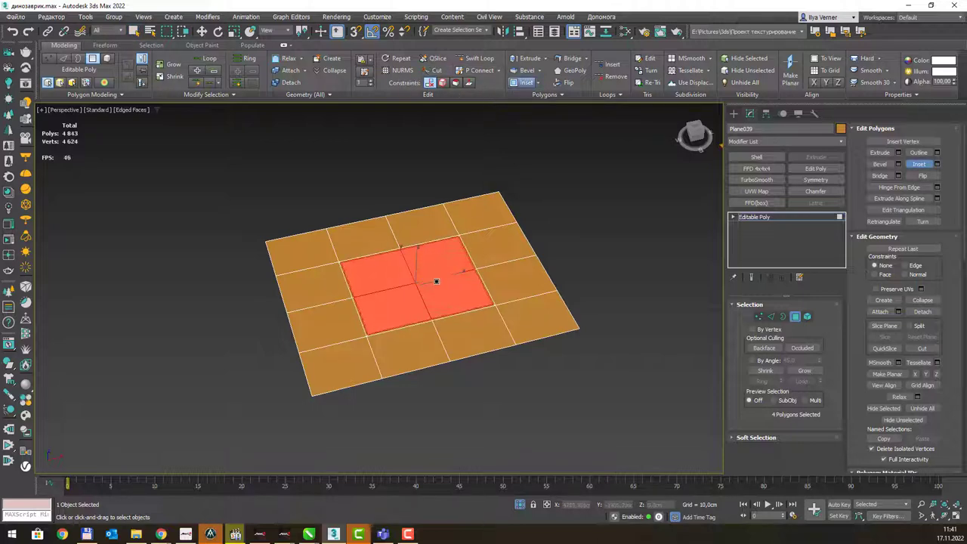
{"action": "key", "text": "Delete"}
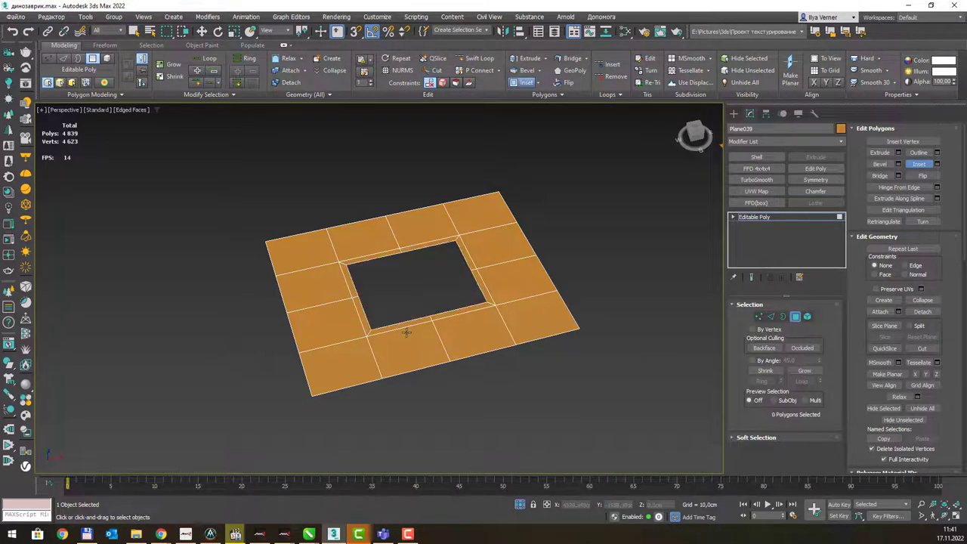
- Select the hole's border and convert it to its eight rim vertices
{"action": "left_click", "coordinate": [782, 316]}
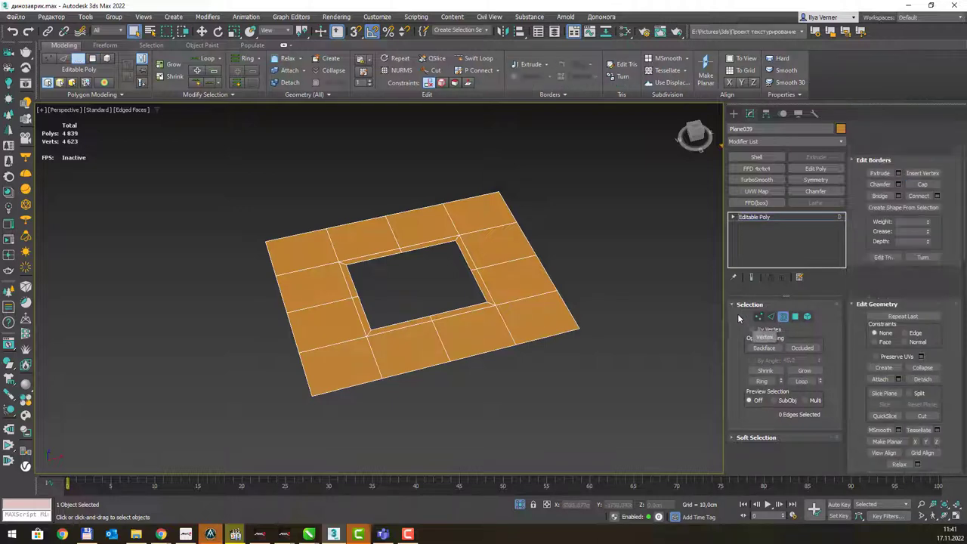
{"action": "left_click", "coordinate": [468, 268]}
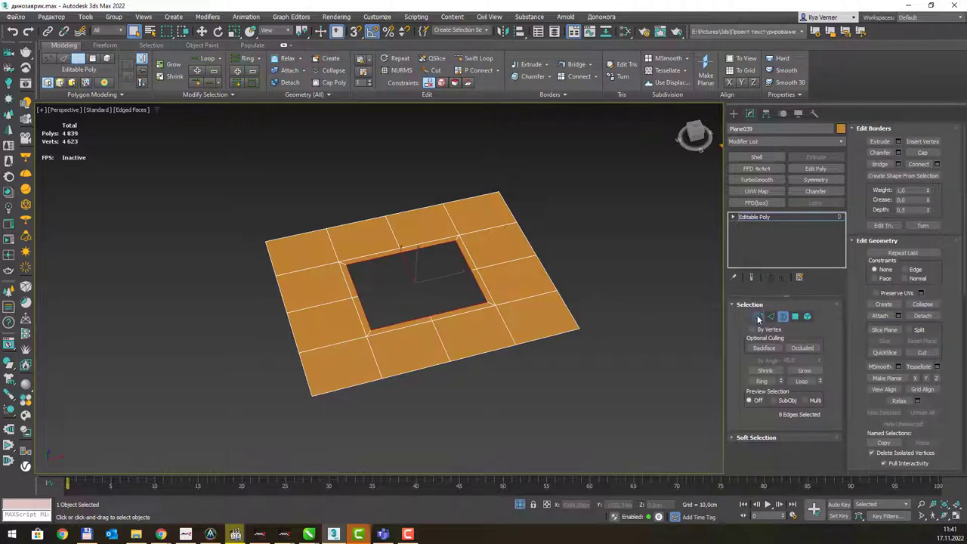
{"action": "left_click", "coordinate": [758, 317], "text": "ctrl"}
{"action": "mouse_move", "coordinate": [567, 237]}
{"action": "middle_mouse_down", "text": "alt"}
{"action": "mouse_move", "coordinate": [586, 224]}
{"action": "mouse_move", "coordinate": [654, 254]}
{"action": "middle_mouse_up", "text": "alt"}
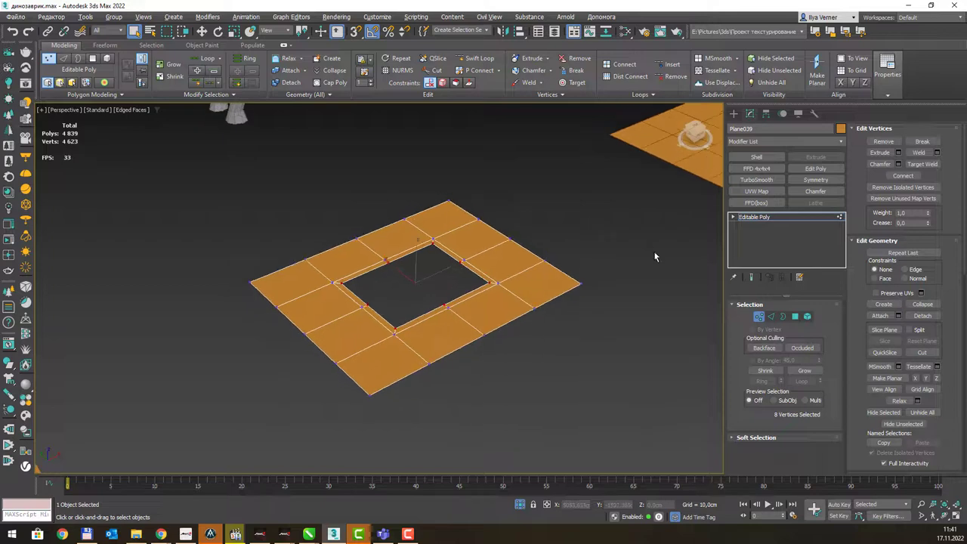
- Apply Spherify to Plane039 to round its hole into an octagon
{"action": "left_click", "coordinate": [842, 142]}
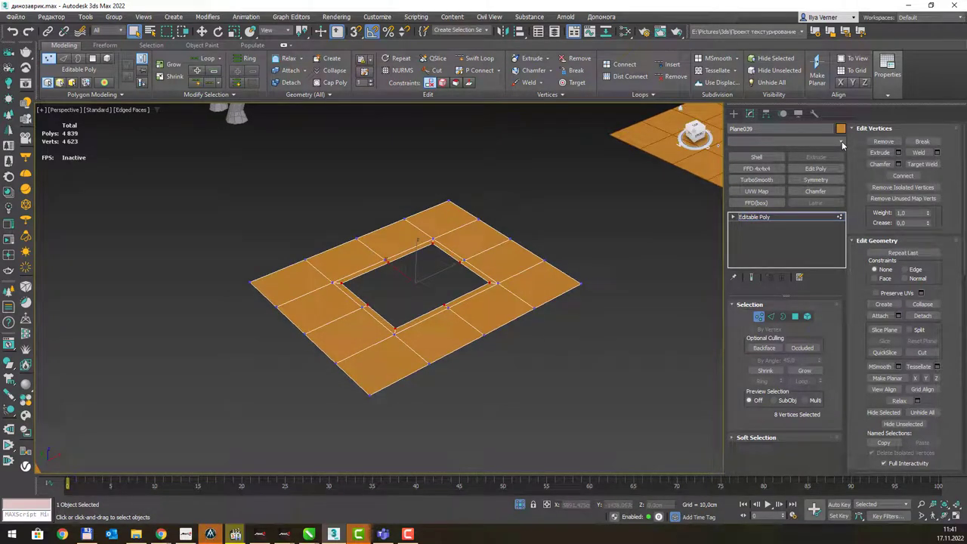
{"action": "type", "text": "sph"}
{"action": "key", "text": "Return"}
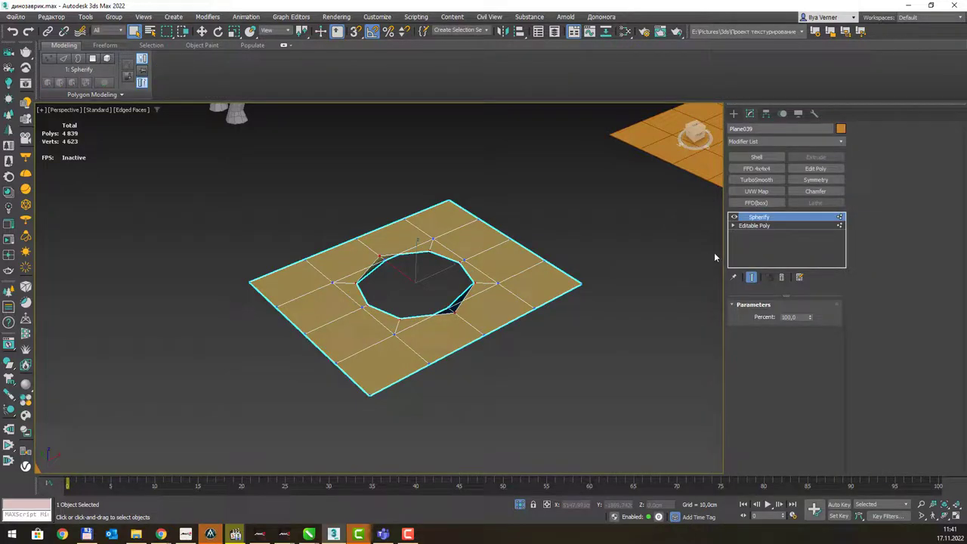
- Add an Edit Poly above Spherify and scale the hole's vertices inward to shrink it
{"action": "left_click", "coordinate": [816, 168]}
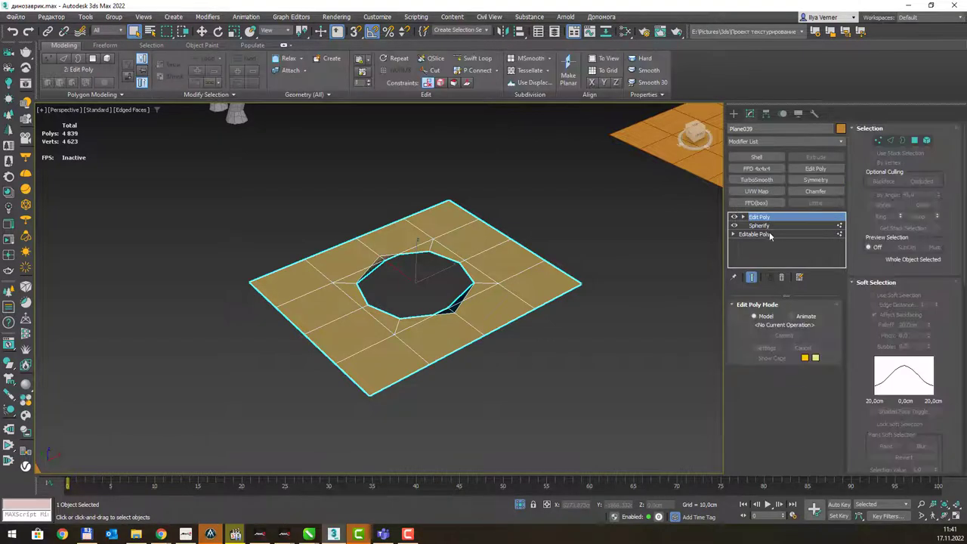
{"action": "key", "text": "1"}
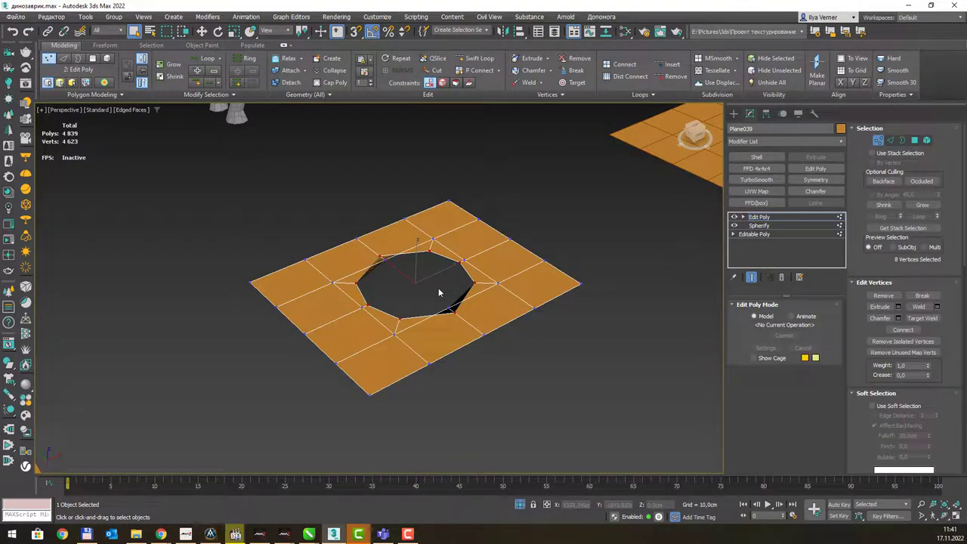
{"action": "key", "text": "r"}
{"action": "left_click_drag", "start_coordinate": [418, 278], "coordinate": [401, 306]}
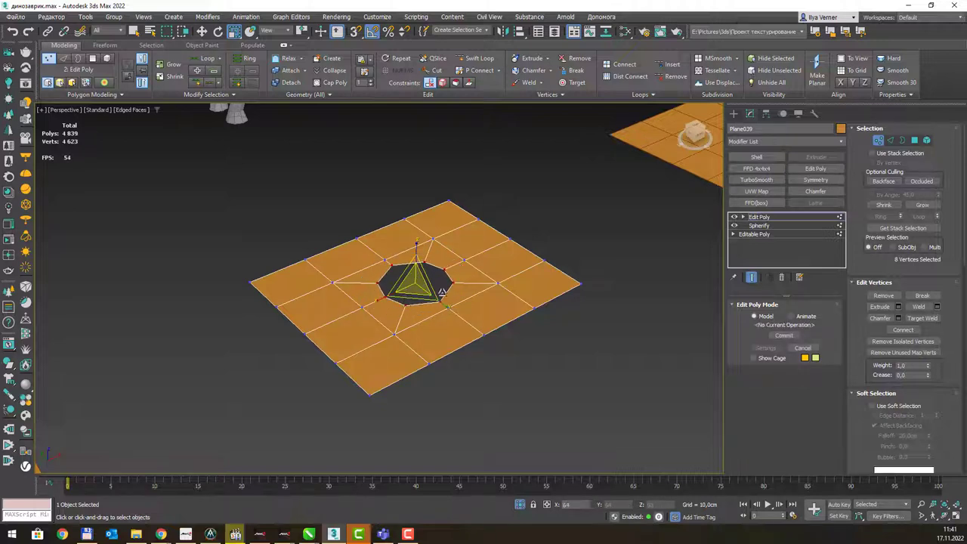
- Exit sub-object mode, select dinosaur Body003 and go down to its base Editable Poly
{"action": "middle_click_drag", "start_coordinate": [484, 287], "coordinate": [492, 306], "text": "alt"}
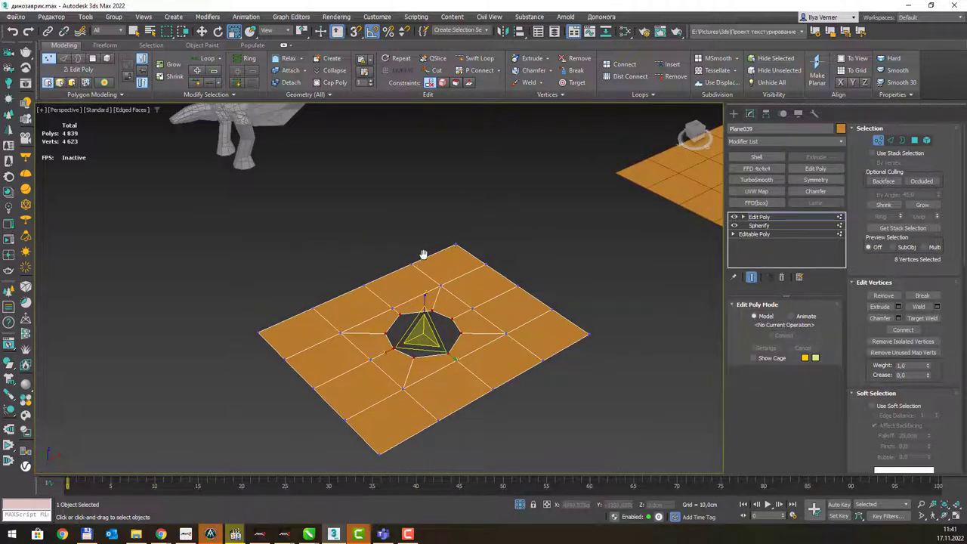
{"action": "middle_click_drag", "start_coordinate": [423, 254], "coordinate": [438, 244]}
{"action": "left_click", "coordinate": [768, 217]}
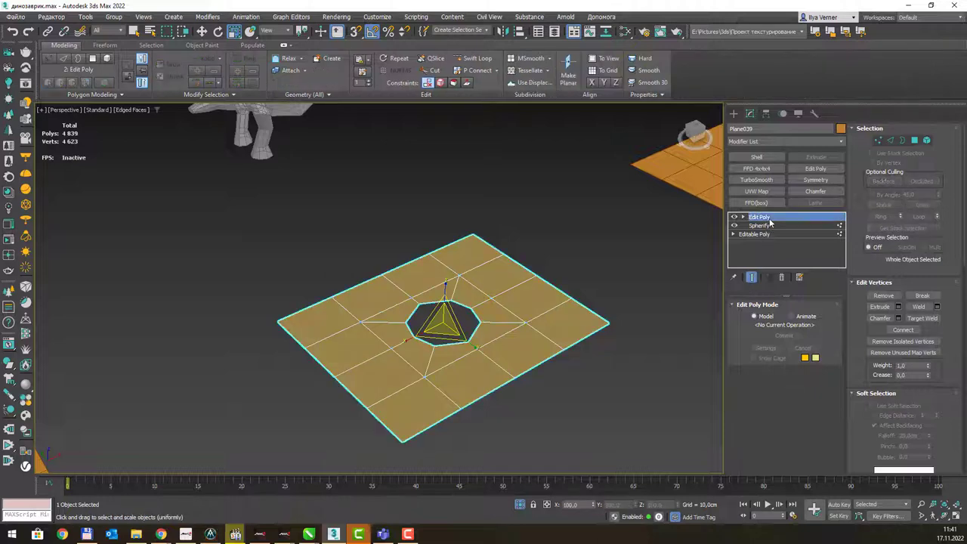
{"action": "middle_click_drag", "start_coordinate": [382, 220], "coordinate": [392, 307]}
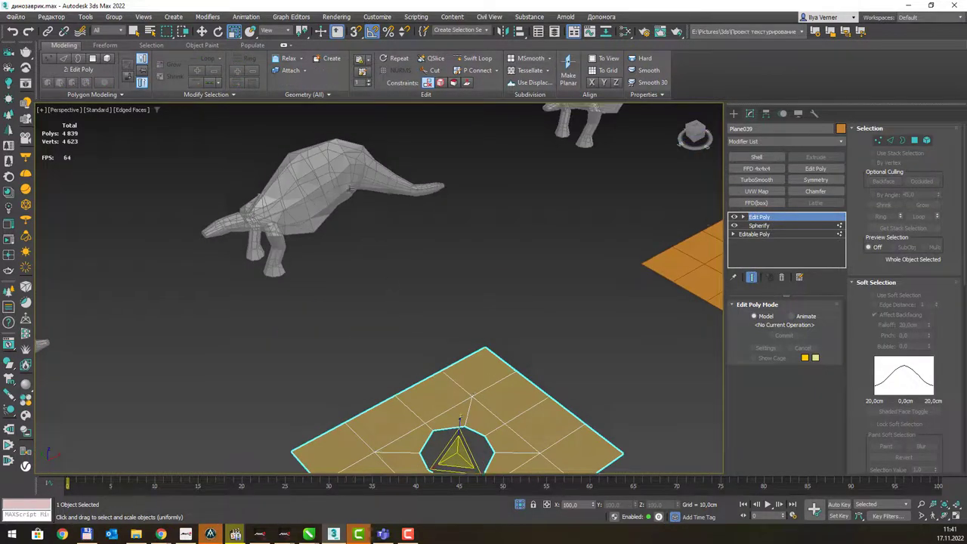
{"action": "left_click", "coordinate": [350, 189]}
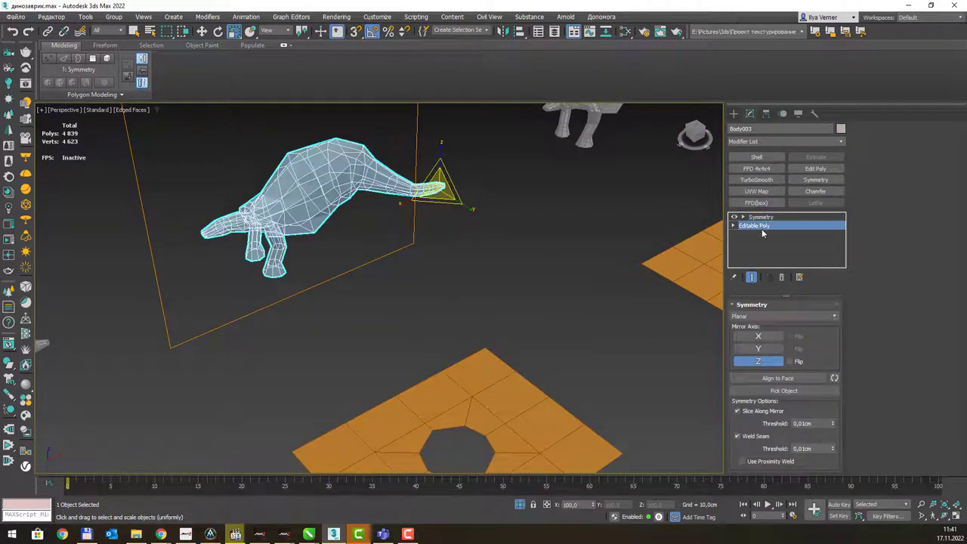
{"action": "left_click", "coordinate": [761, 226]}
{"action": "mouse_move", "coordinate": [442, 218]}
{"action": "middle_mouse_down", "text": "alt"}
{"action": "mouse_move", "coordinate": [367, 201]}
{"action": "mouse_move", "coordinate": [383, 271]}
{"action": "middle_mouse_up", "text": "alt"}
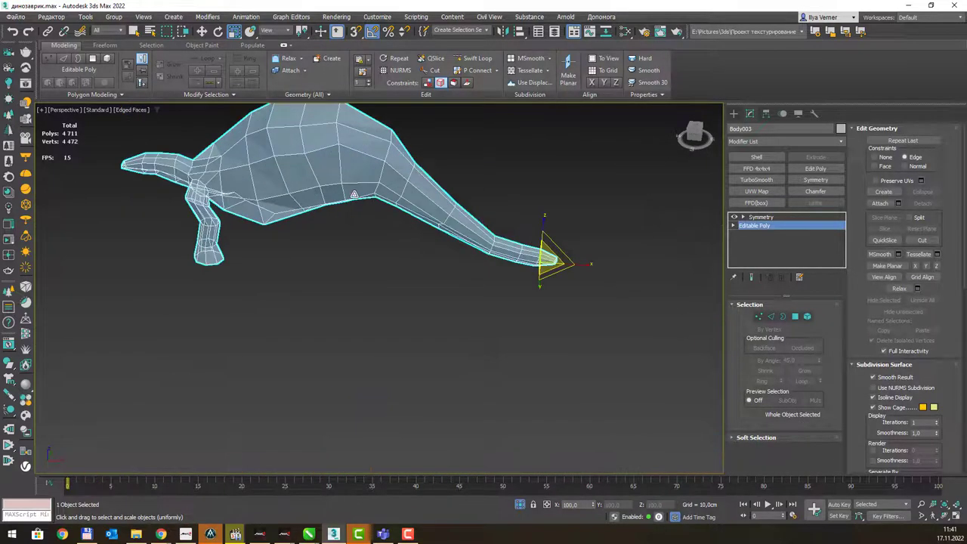
- Inset four polygons on Body003's flank and delete them to open a hole
{"action": "key", "text": "4"}
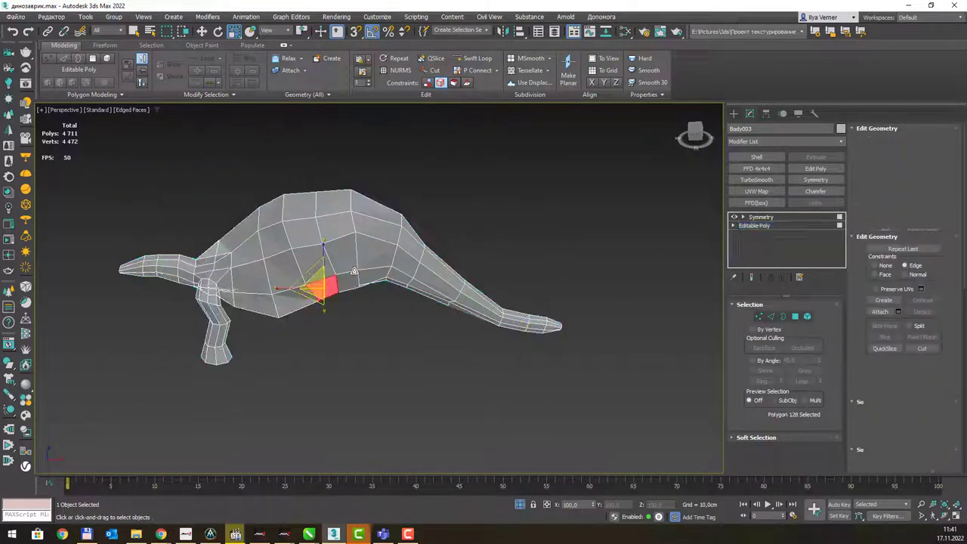
{"action": "key", "text": "q"}
{"action": "left_click", "coordinate": [344, 250], "text": "ctrl"}
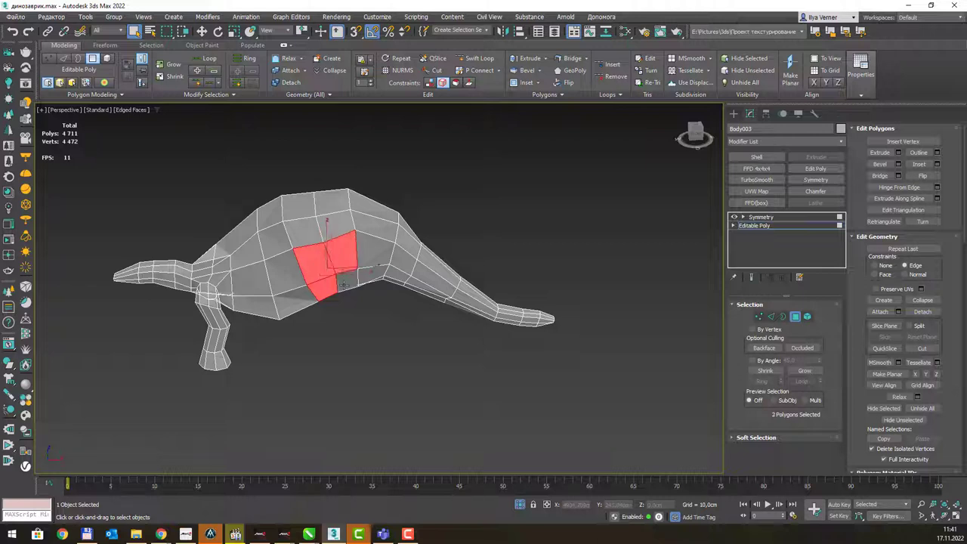
{"action": "left_click", "coordinate": [348, 283], "text": "ctrl"}
{"action": "middle_click_drag", "start_coordinate": [395, 223], "coordinate": [404, 217], "text": "alt"}
{"action": "left_click", "coordinate": [531, 82]}
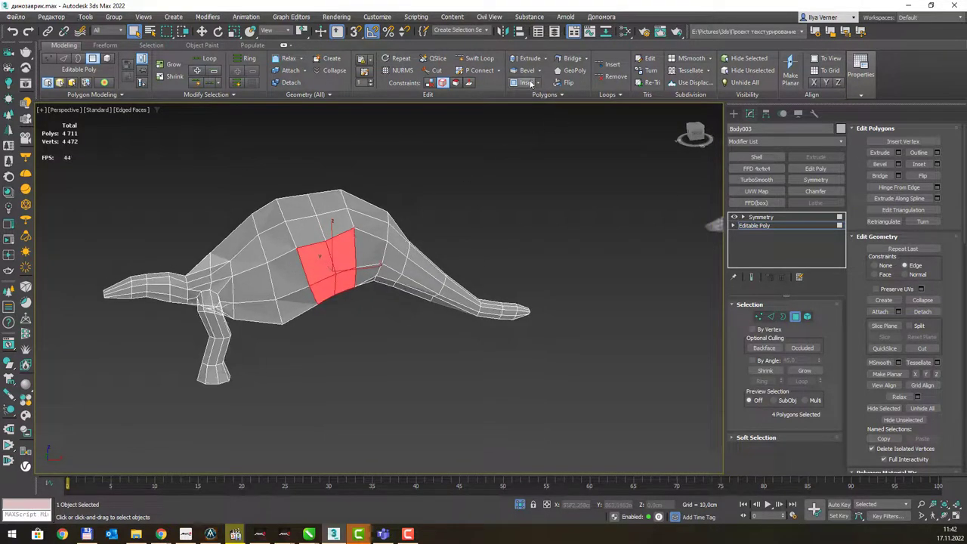
{"action": "left_click_drag", "start_coordinate": [347, 255], "coordinate": [322, 289]}
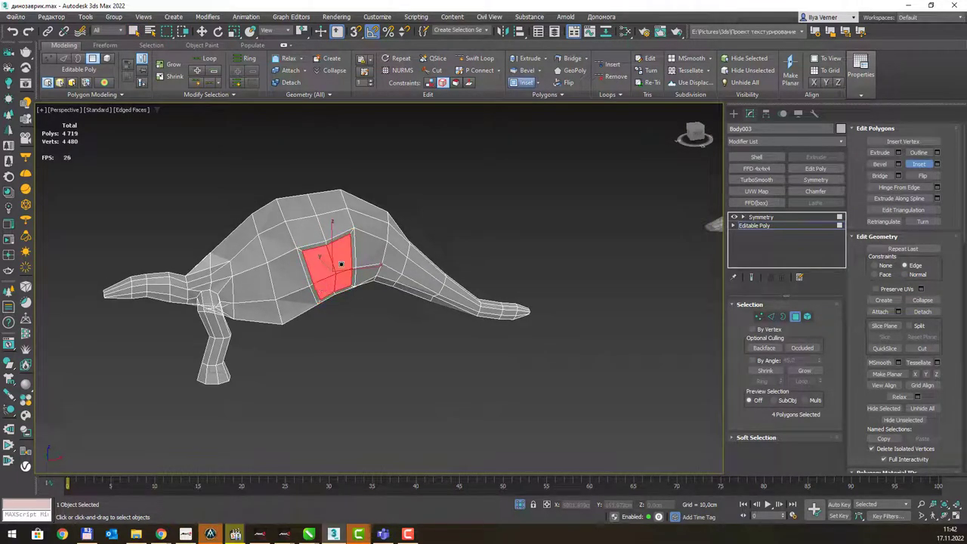
{"action": "middle_click_drag", "start_coordinate": [340, 264], "coordinate": [371, 254], "text": "alt"}
{"action": "key", "text": "Delete"}
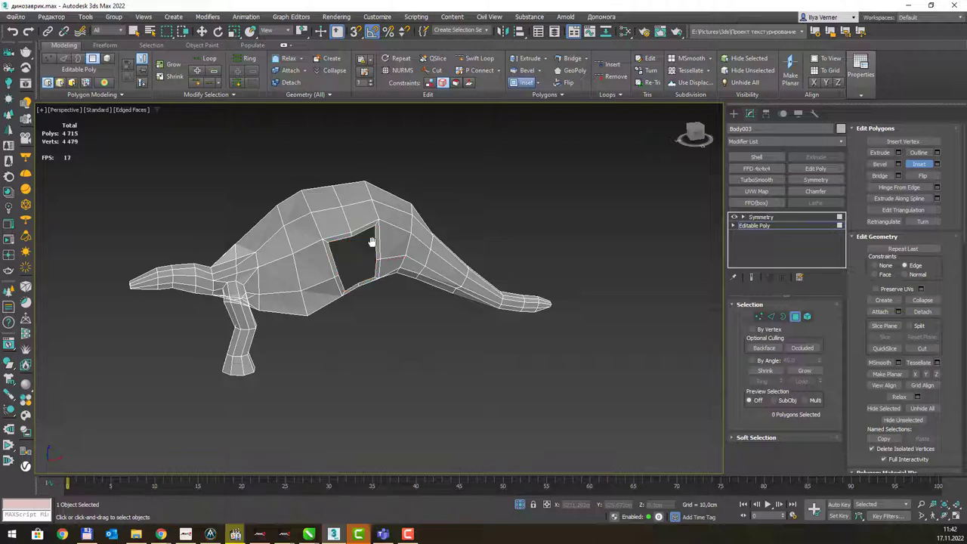
- Select the hole's border and convert the selection to its eight vertices
{"action": "key", "text": "3"}
{"action": "left_click", "coordinate": [377, 248]}
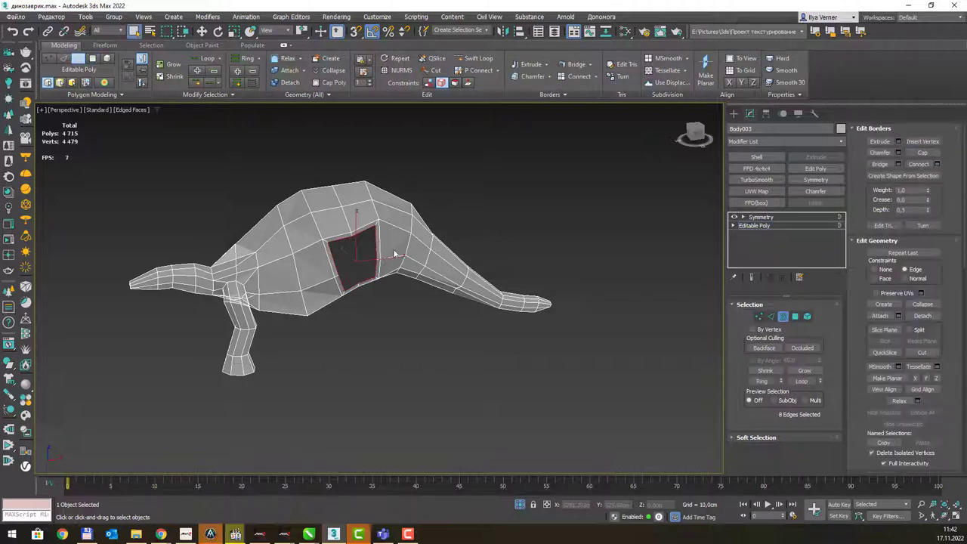
{"action": "left_click", "coordinate": [759, 316], "text": "ctrl"}
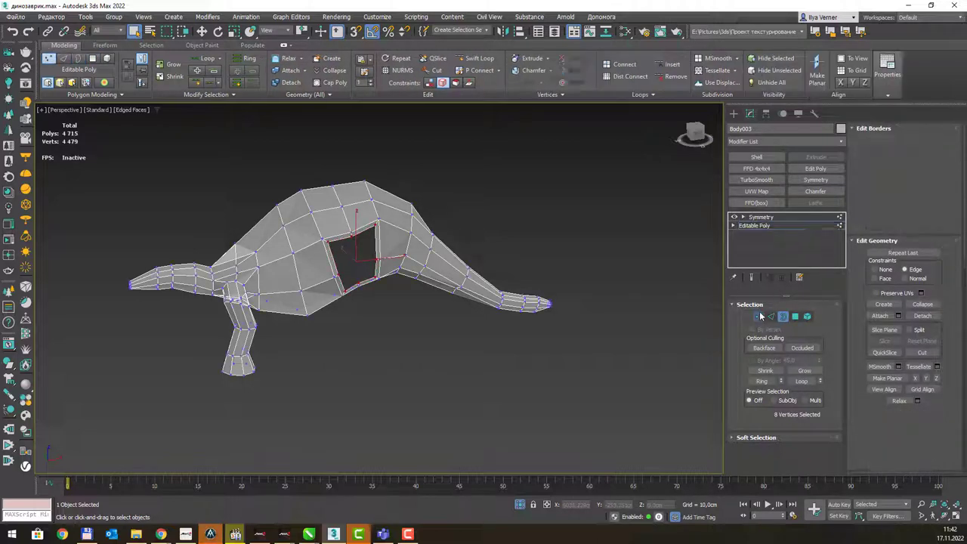
{"action": "left_click", "coordinate": [837, 143]}
- Add Spherify to Body003 and compare the rounded flank hole against the unmodified Editable Poly
{"action": "type", "text": "sp"}
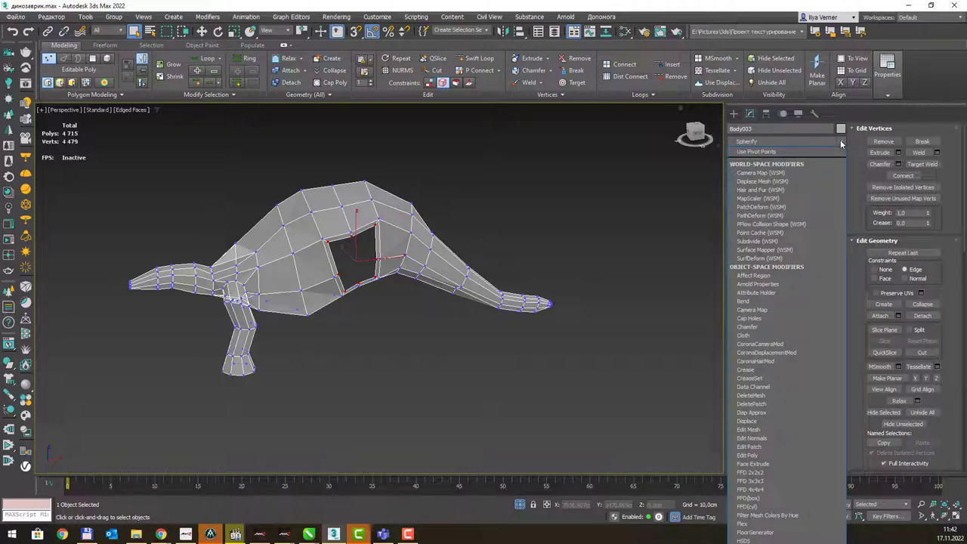
{"action": "key", "text": "Return"}
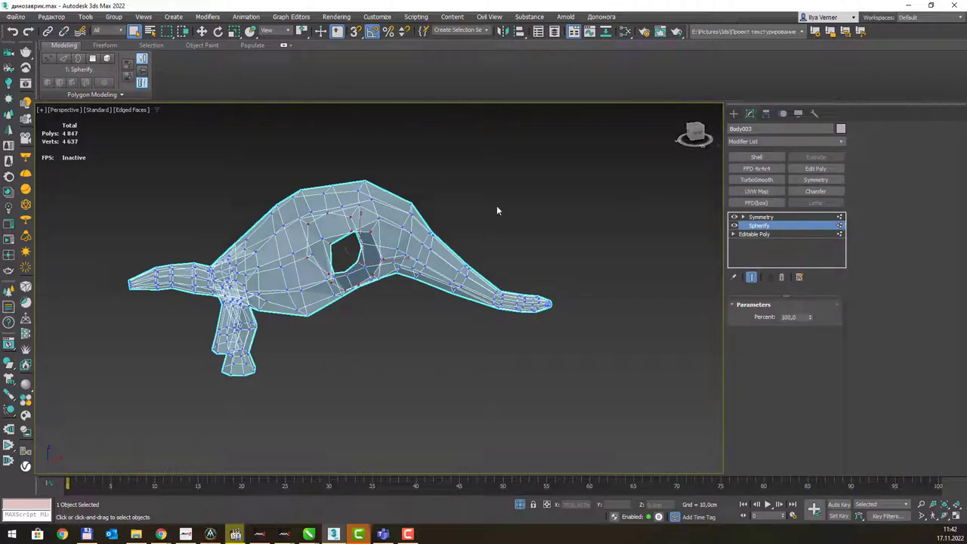
{"action": "middle_click_drag", "start_coordinate": [496, 210], "coordinate": [425, 191], "text": "alt"}
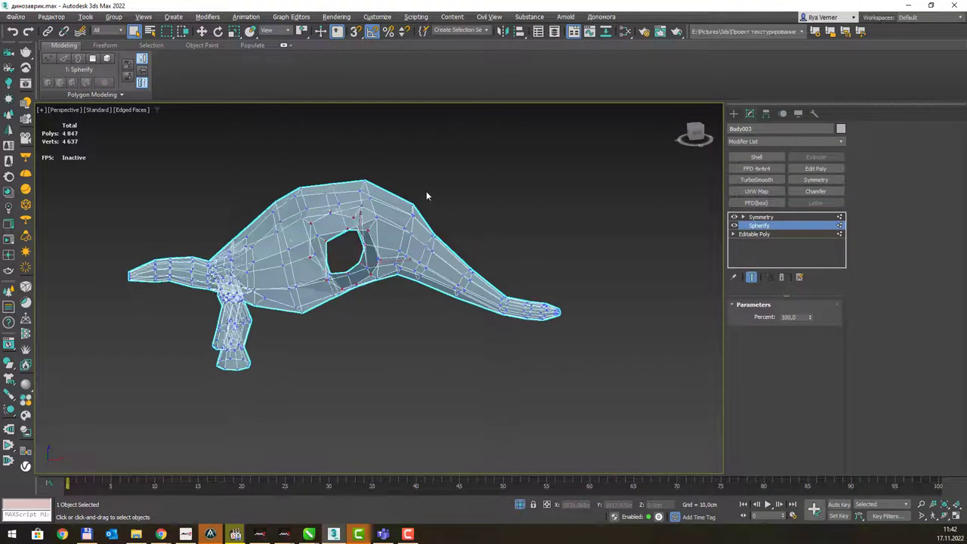
{"action": "left_click", "coordinate": [755, 234]}
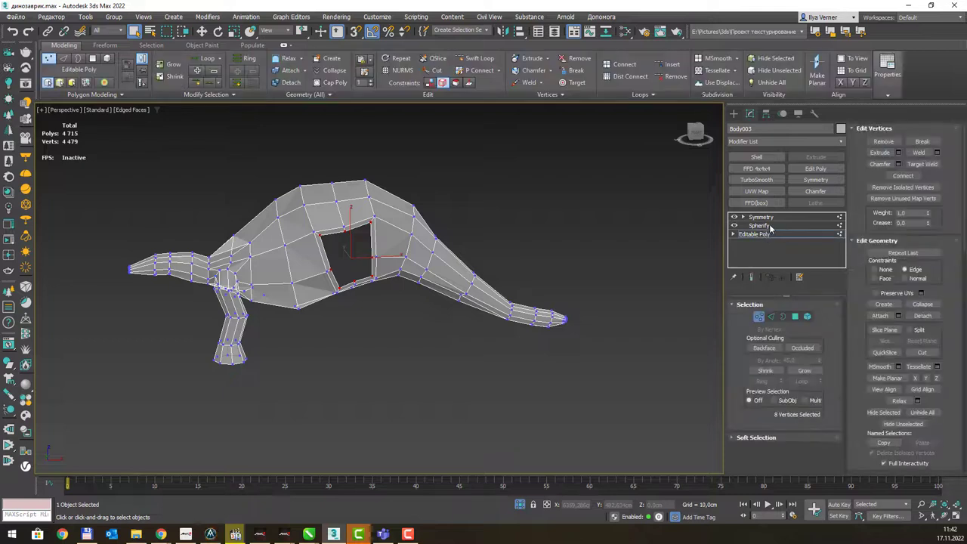
{"action": "left_click", "coordinate": [759, 225]}
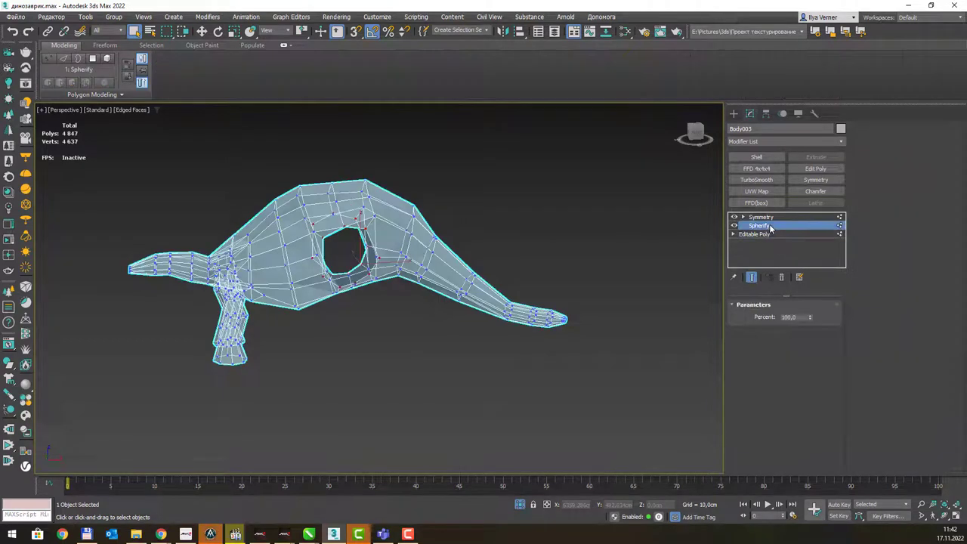
- Add an Edit Poly above Spherify and scale the flank hole's vertices inward
{"action": "left_click", "coordinate": [812, 168]}
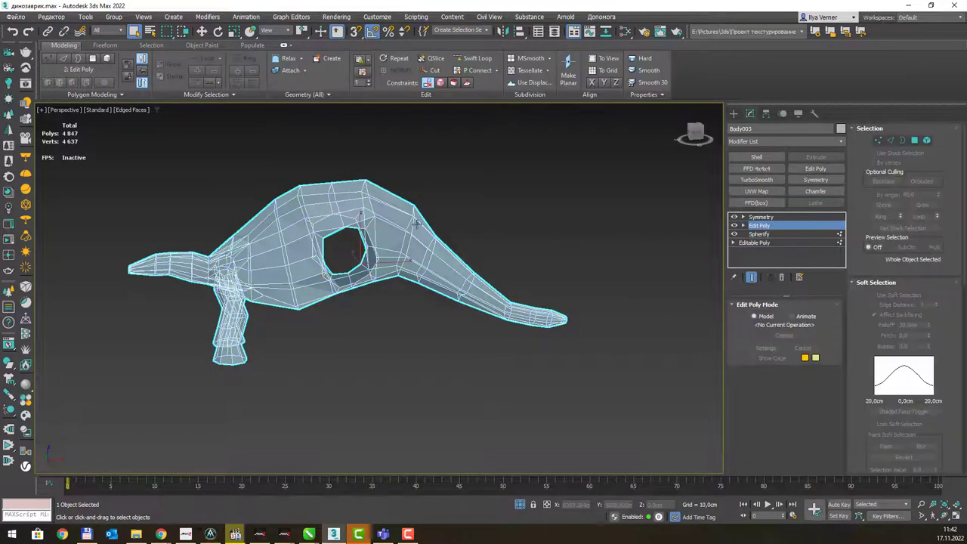
{"action": "key", "text": "1"}
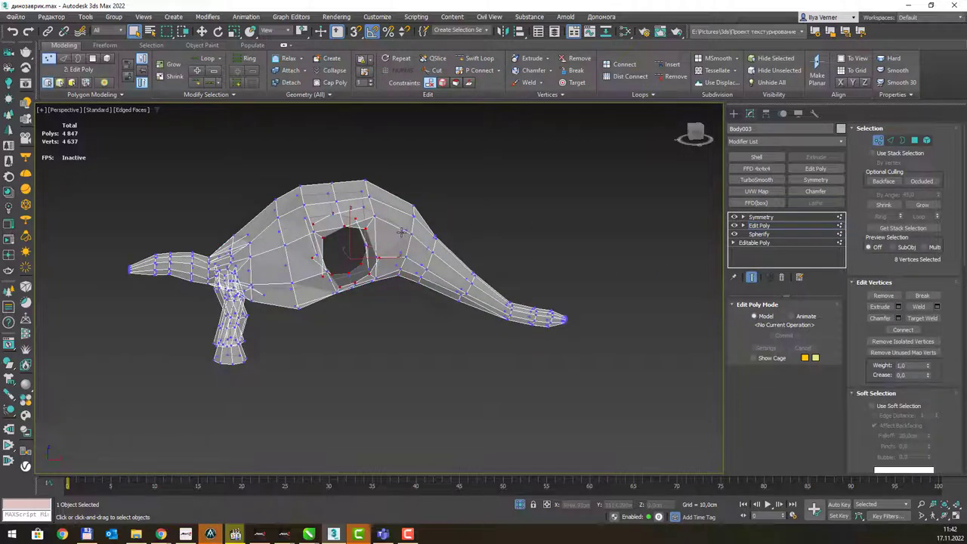
{"action": "key", "text": "r"}
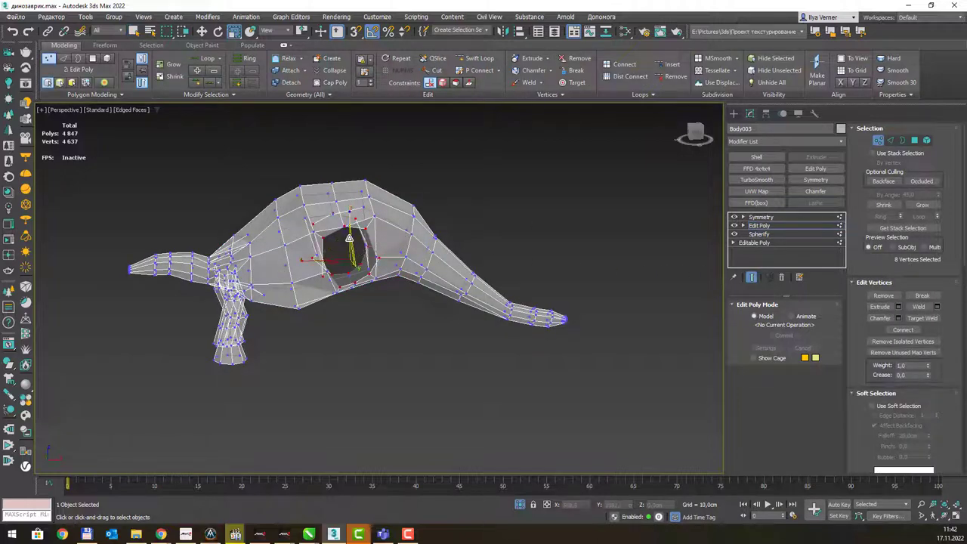
{"action": "mouse_move", "coordinate": [349, 245]}
{"action": "left_mouse_down"}
{"action": "mouse_move", "coordinate": [349, 259]}
{"action": "mouse_move", "coordinate": [394, 243]}
{"action": "left_mouse_up"}
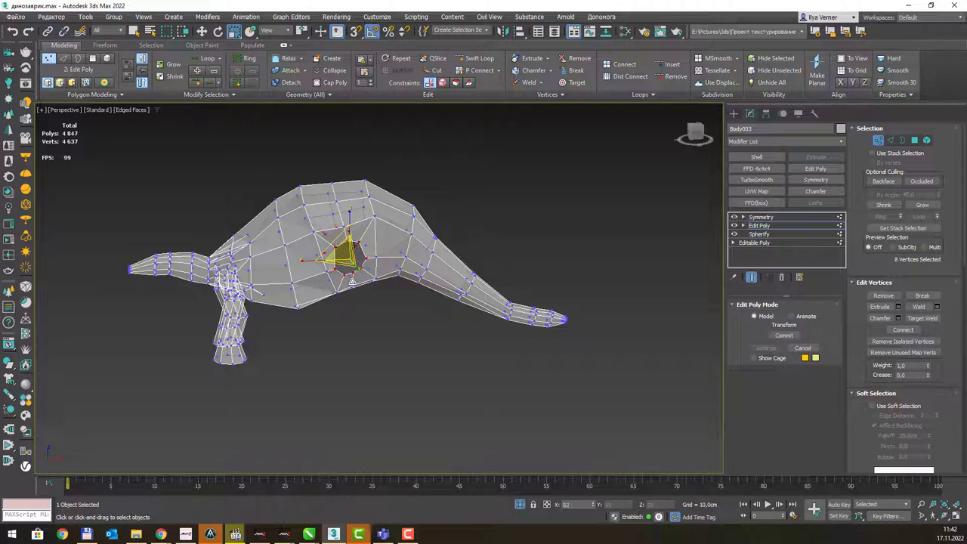
{"action": "middle_click_drag", "start_coordinate": [394, 244], "coordinate": [355, 256], "text": "alt"}
- Move the hole's vertices into place on the flank and exit sub-object mode
{"action": "key", "text": "w"}
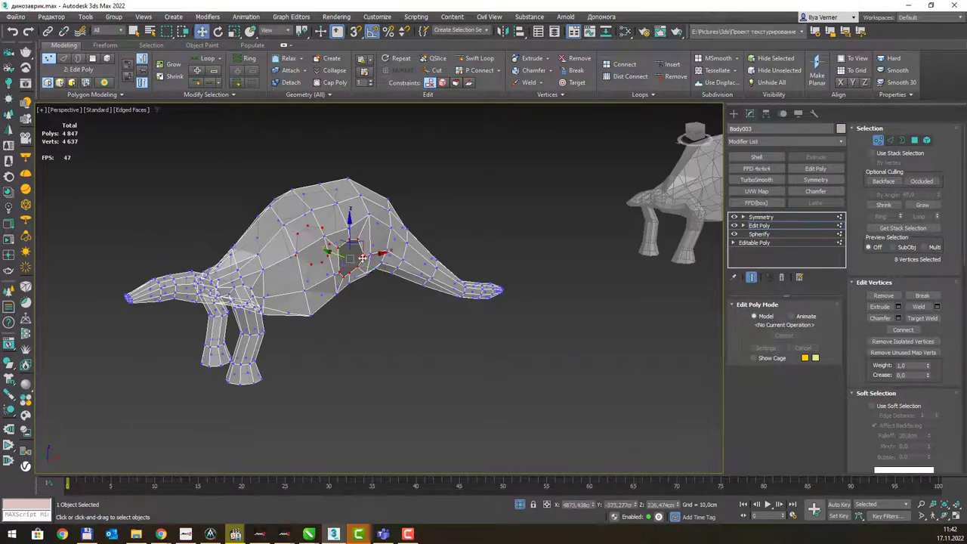
{"action": "left_click_drag", "start_coordinate": [355, 253], "coordinate": [355, 256]}
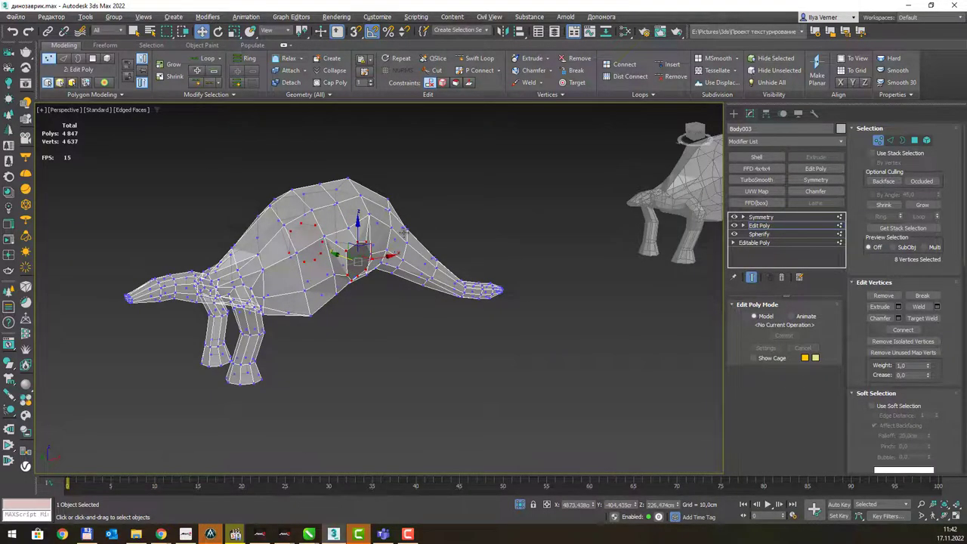
{"action": "middle_click_drag", "start_coordinate": [355, 255], "coordinate": [423, 227], "text": "alt"}
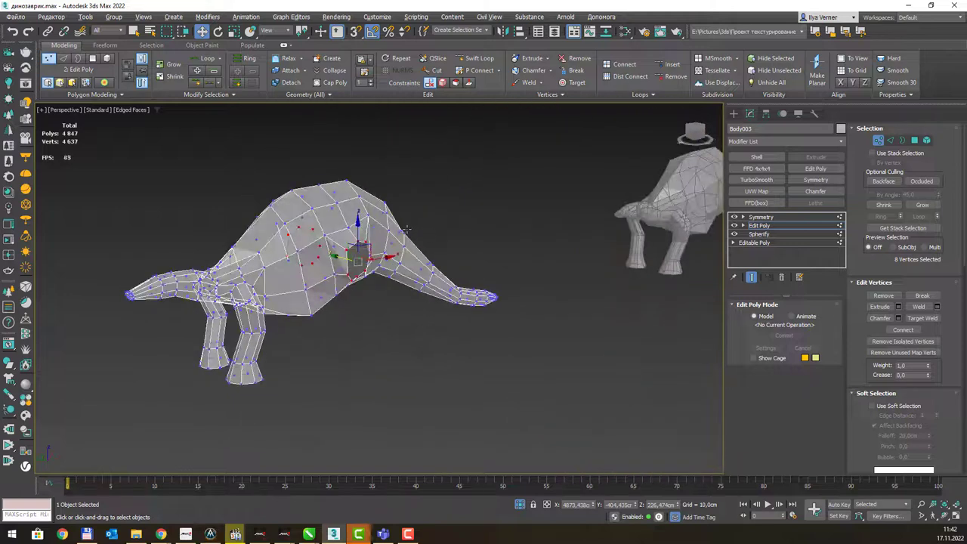
{"action": "left_click", "coordinate": [775, 225]}
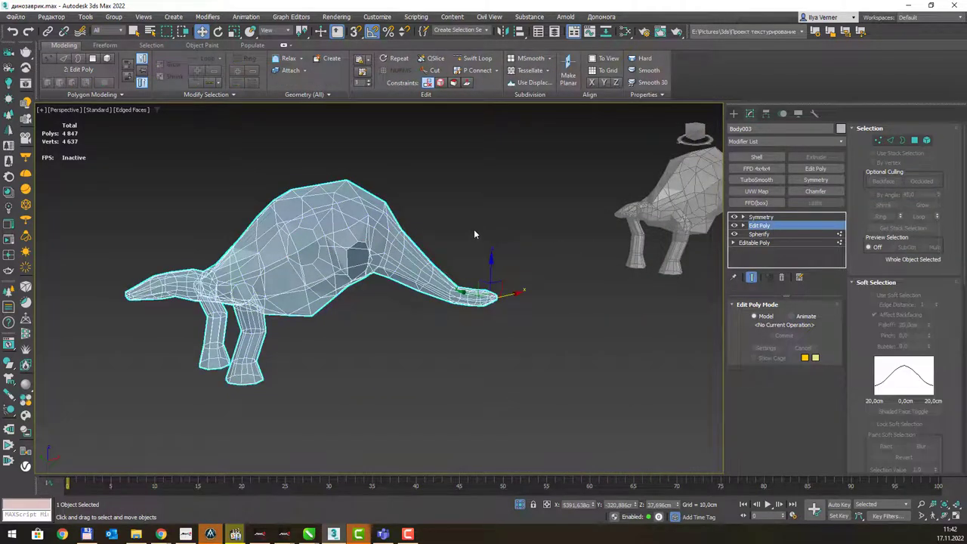
{"action": "mouse_move", "coordinate": [474, 234]}
{"action": "middle_mouse_down", "text": "alt"}
{"action": "mouse_move", "coordinate": [443, 231]}
{"action": "mouse_move", "coordinate": [495, 235]}
{"action": "middle_mouse_up", "text": "alt"}
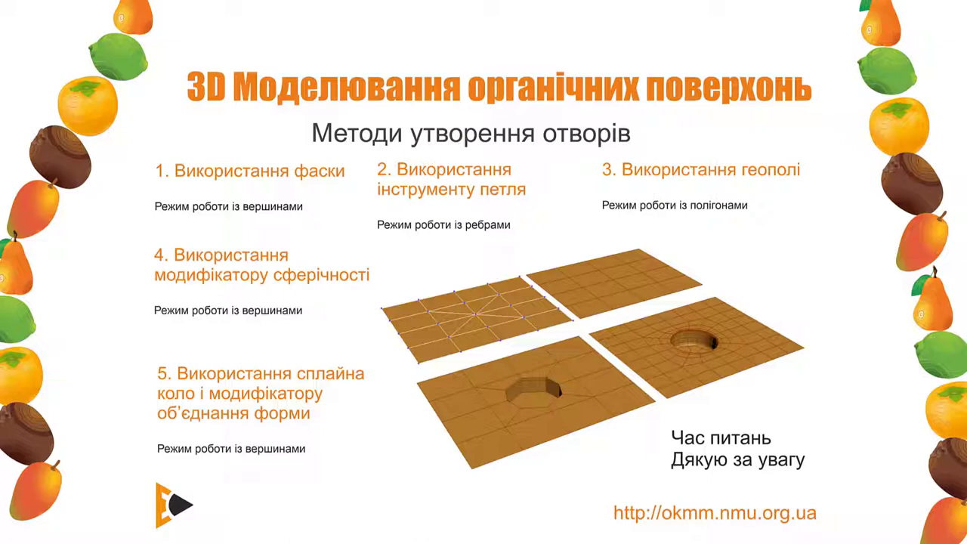
- Zoom out and select the plain square plane Plane041
{"action": "scroll", "coordinate": [489, 219], "scroll_direction": "down", "scroll_amount": 3}
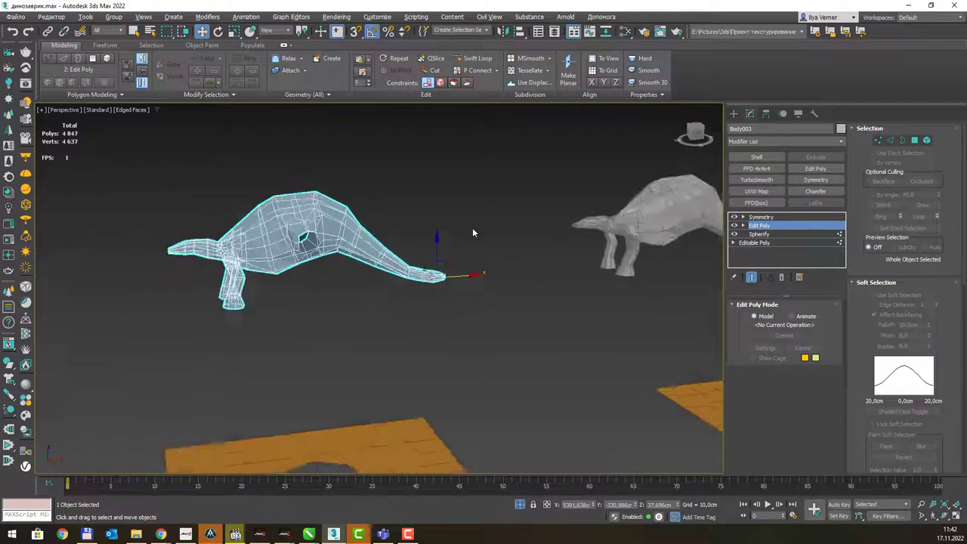
{"action": "scroll", "coordinate": [472, 227], "scroll_direction": "down", "scroll_amount": 2}
{"action": "middle_click_drag", "start_coordinate": [472, 227], "coordinate": [448, 363]}
{"action": "left_click", "coordinate": [448, 364]}
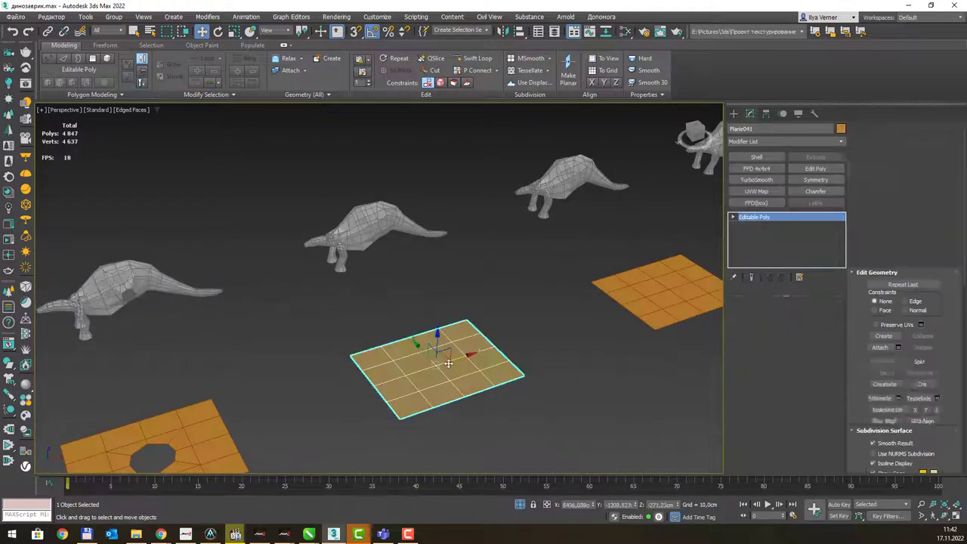
{"action": "scroll", "coordinate": [422, 351], "scroll_direction": "up", "scroll_amount": 2}
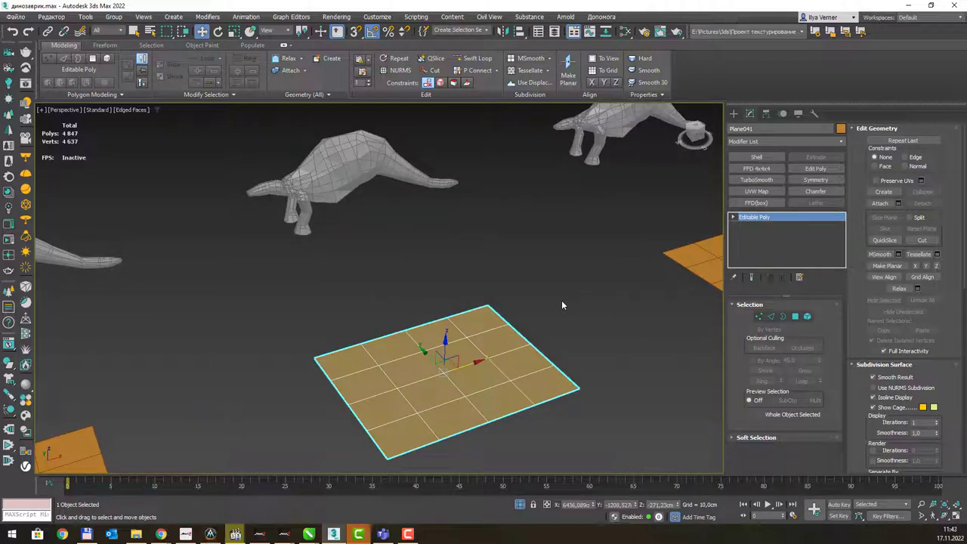
- Select the plane's four centre polygons and inset them by a small border
{"action": "left_click", "coordinate": [794, 316]}
{"action": "left_click", "coordinate": [424, 363]}
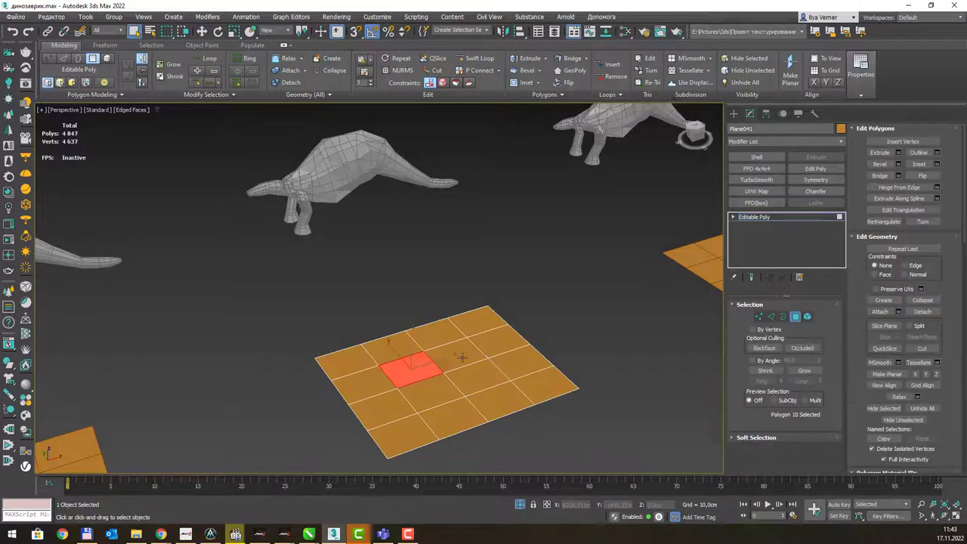
{"action": "left_click", "coordinate": [455, 355], "text": "ctrl"}
{"action": "left_click", "coordinate": [478, 377], "text": "ctrl"}
{"action": "left_click", "coordinate": [432, 392], "text": "ctrl"}
{"action": "left_click", "coordinate": [525, 82]}
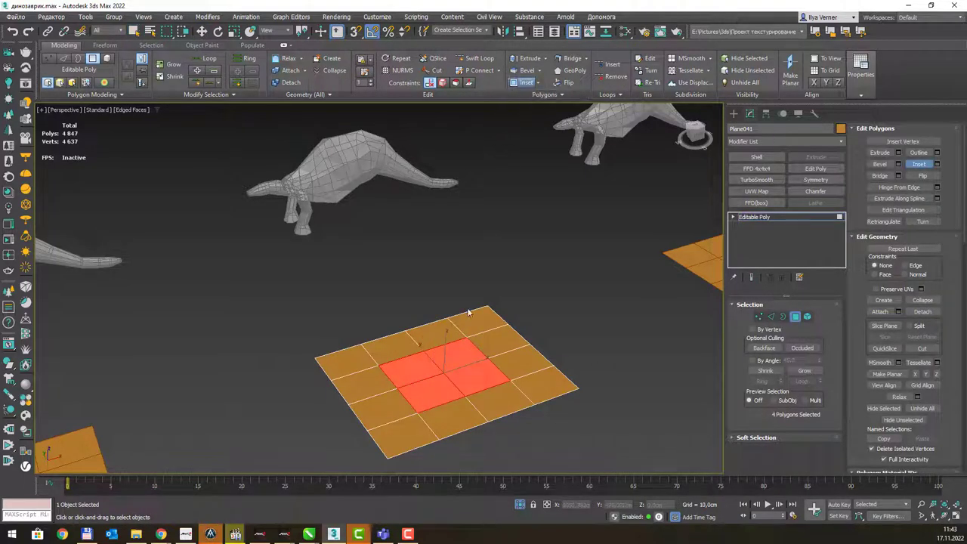
{"action": "left_click_drag", "start_coordinate": [458, 356], "coordinate": [389, 417]}
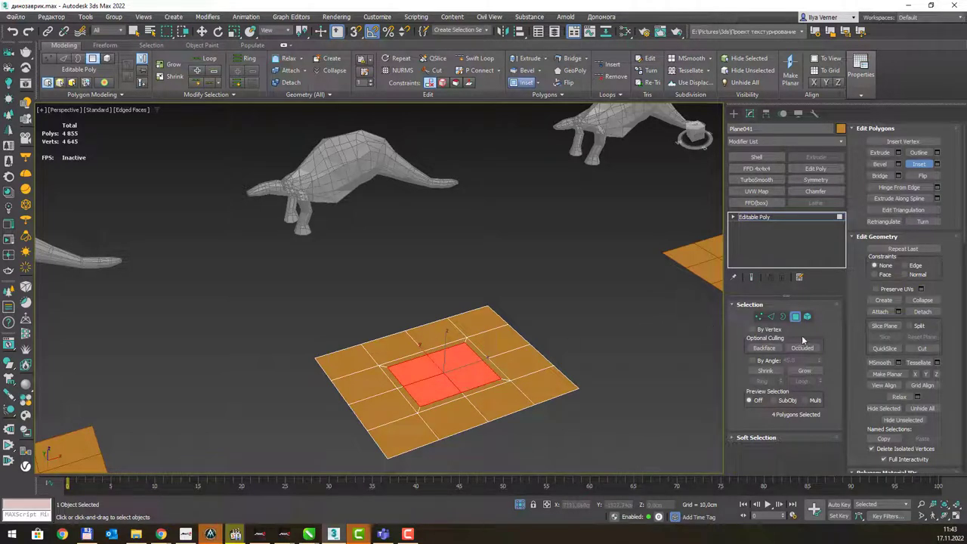
- Remove the inset square's inner edges and select the resulting single centre polygon
{"action": "left_click", "coordinate": [770, 316]}
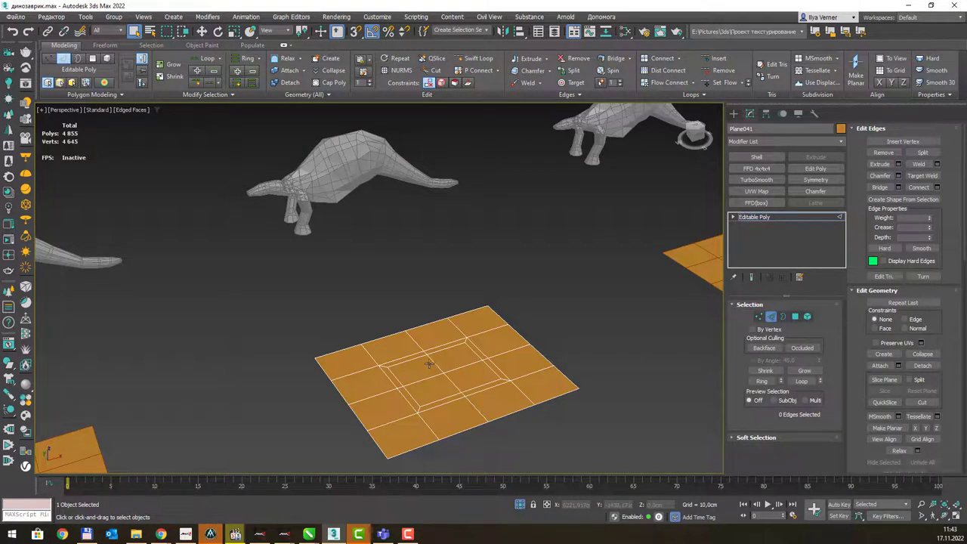
{"action": "right_click", "coordinate": [429, 365]}
{"action": "left_click", "coordinate": [486, 377]}
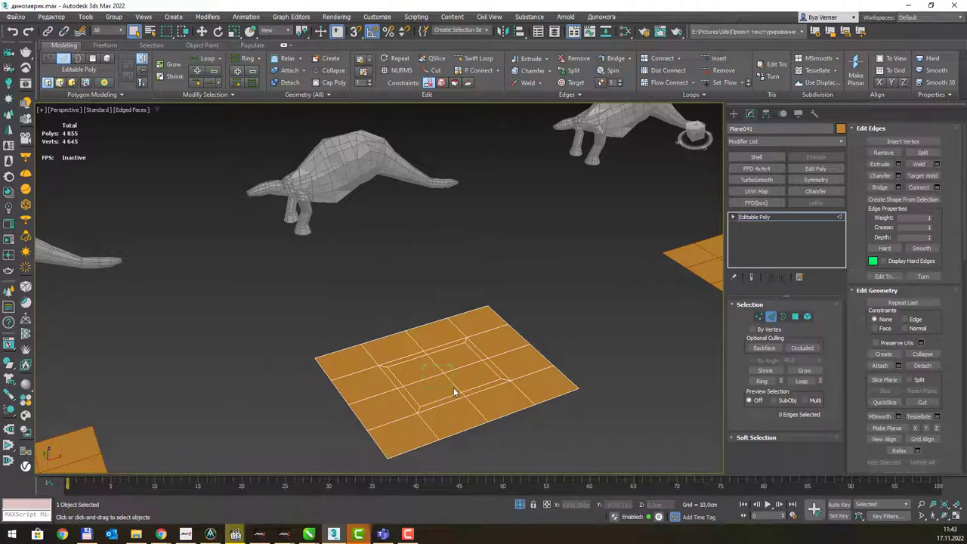
{"action": "double_click", "coordinate": [454, 392]}
{"action": "key", "text": "BackSpace"}
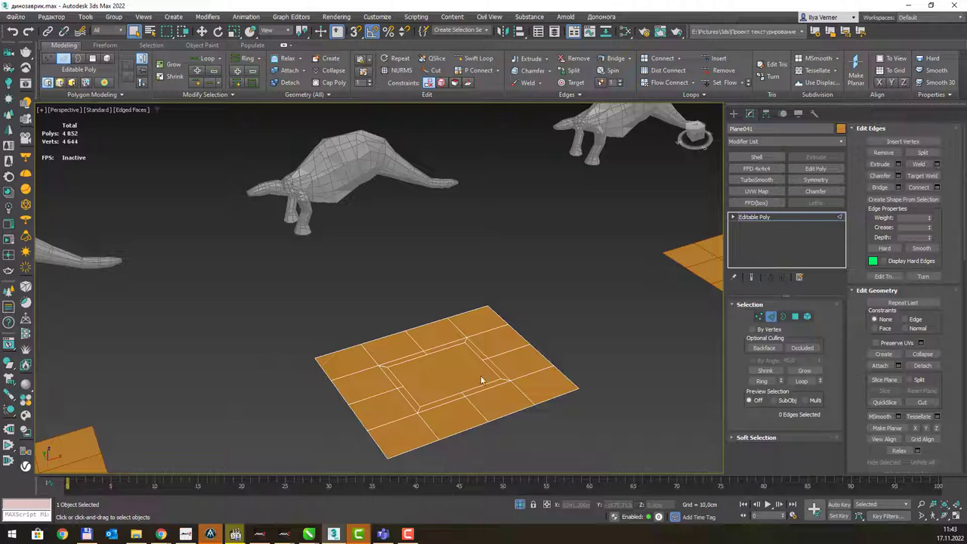
{"action": "left_click", "coordinate": [795, 317]}
{"action": "left_click", "coordinate": [449, 364]}
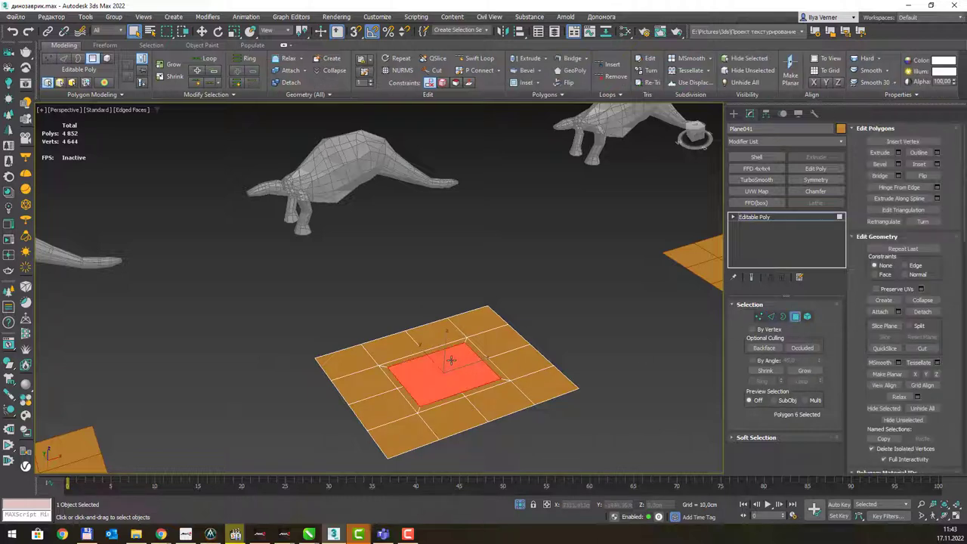
- Make the centre face a regular octagon with GeoPoly, shrink it, and Shift-move it down into the plane
{"action": "left_click", "coordinate": [577, 72]}
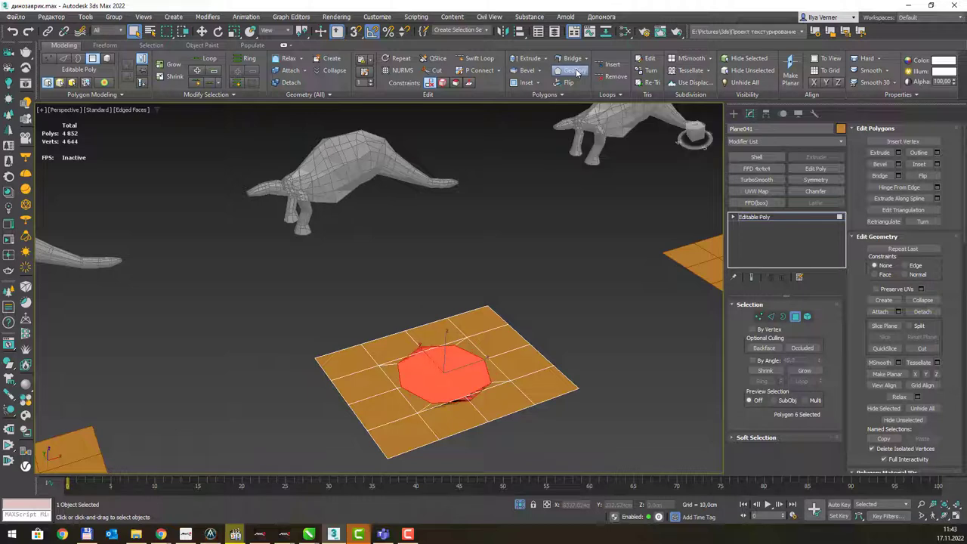
{"action": "key", "text": "r"}
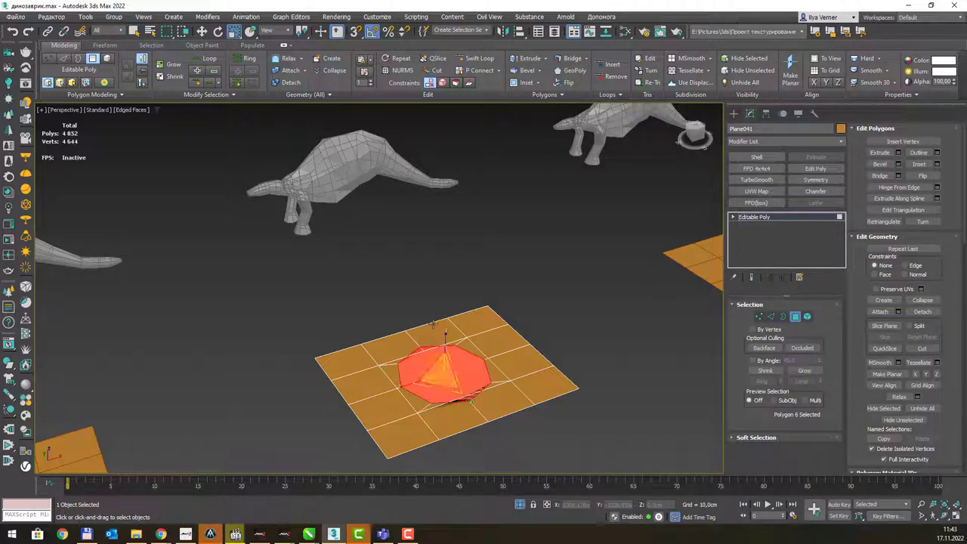
{"action": "mouse_move", "coordinate": [449, 381]}
{"action": "left_mouse_down"}
{"action": "mouse_move", "coordinate": [456, 397]}
{"action": "mouse_move", "coordinate": [470, 314]}
{"action": "left_mouse_up"}
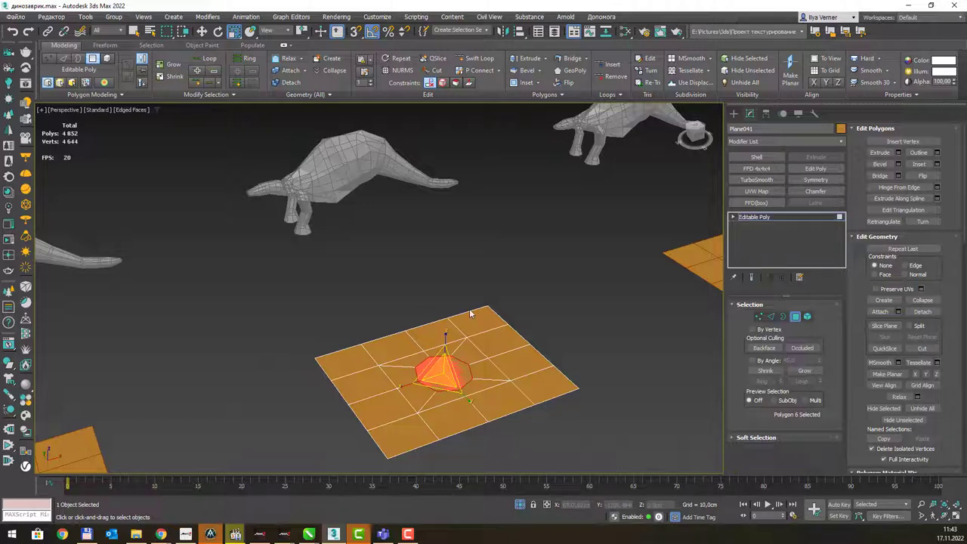
{"action": "key", "text": "w"}
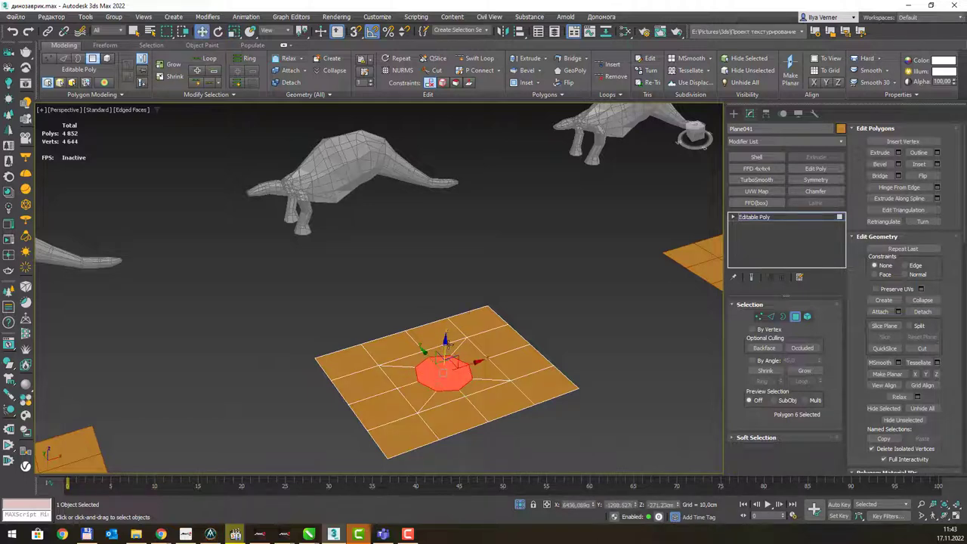
{"action": "left_click_drag", "start_coordinate": [444, 346], "coordinate": [453, 372], "text": "shift"}
- Exit face editing, deselect the plane and orbit toward the dinosaurs
{"action": "mouse_move", "coordinate": [508, 313]}
{"action": "middle_mouse_down", "text": "alt"}
{"action": "mouse_move", "coordinate": [516, 312]}
{"action": "mouse_move", "coordinate": [505, 285]}
{"action": "middle_mouse_up", "text": "alt"}
{"action": "left_click", "coordinate": [794, 316]}
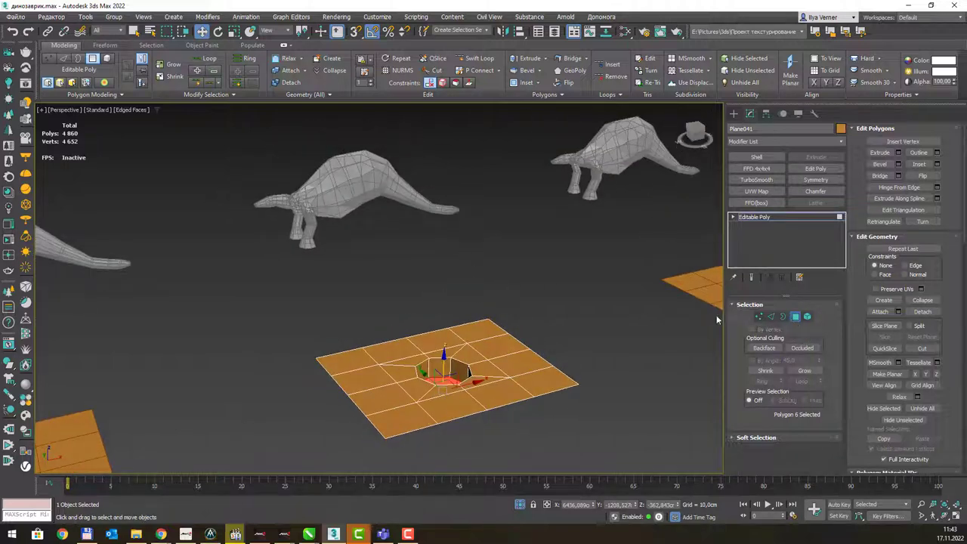
{"action": "left_click", "coordinate": [450, 236]}
{"action": "middle_click_drag", "start_coordinate": [450, 237], "coordinate": [446, 308], "text": "alt"}
{"action": "scroll", "coordinate": [367, 269], "scroll_direction": "up", "scroll_amount": 5}
- Select Body004, edit its Editable Poly under Symmetry, and inset four flank polygons
{"action": "scroll", "coordinate": [367, 270], "scroll_direction": "up", "scroll_amount": 3}
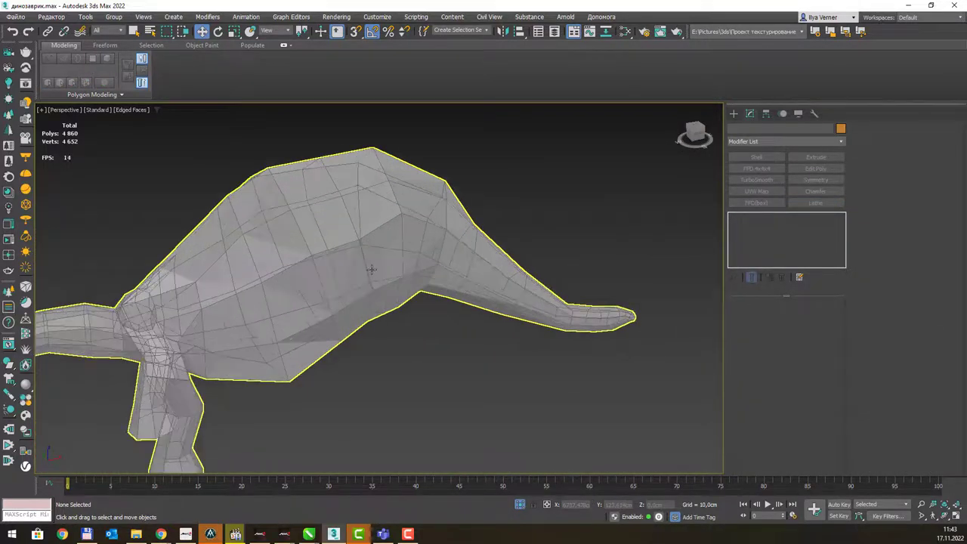
{"action": "left_click", "coordinate": [367, 270]}
{"action": "left_click", "coordinate": [774, 225]}
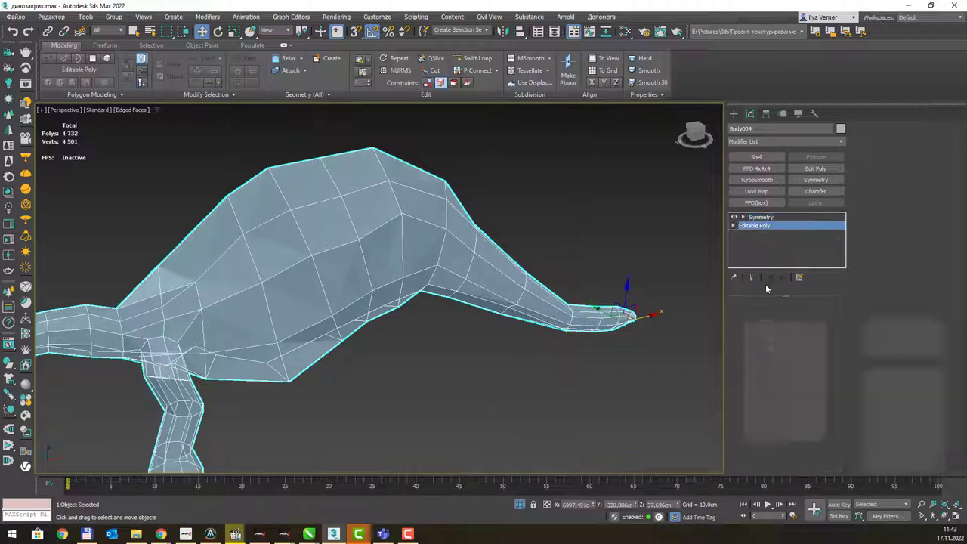
{"action": "left_click", "coordinate": [794, 316]}
{"action": "middle_click_drag", "start_coordinate": [355, 309], "coordinate": [392, 309], "text": "alt"}
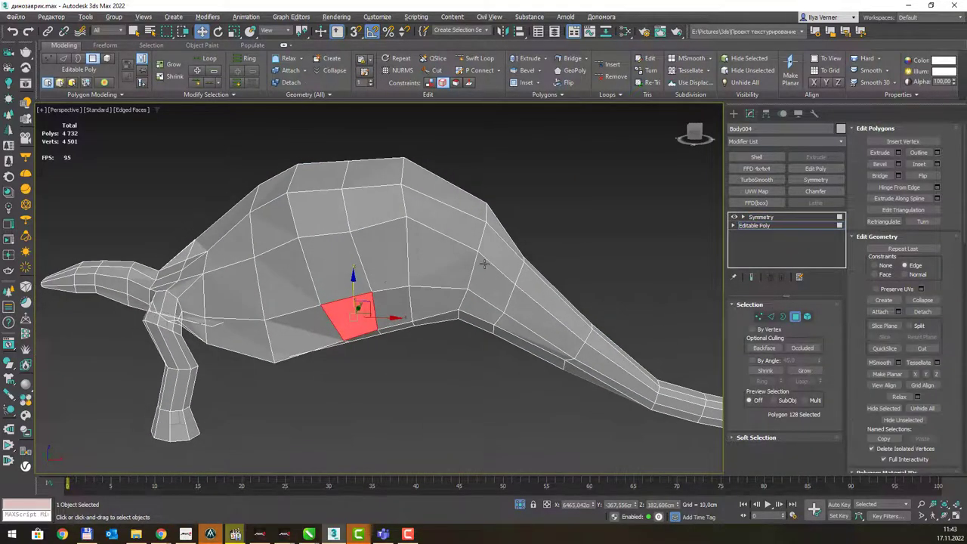
{"action": "key", "text": "q"}
{"action": "left_click", "coordinate": [362, 256], "text": "ctrl"}
{"action": "left_click", "coordinate": [398, 308], "text": "ctrl"}
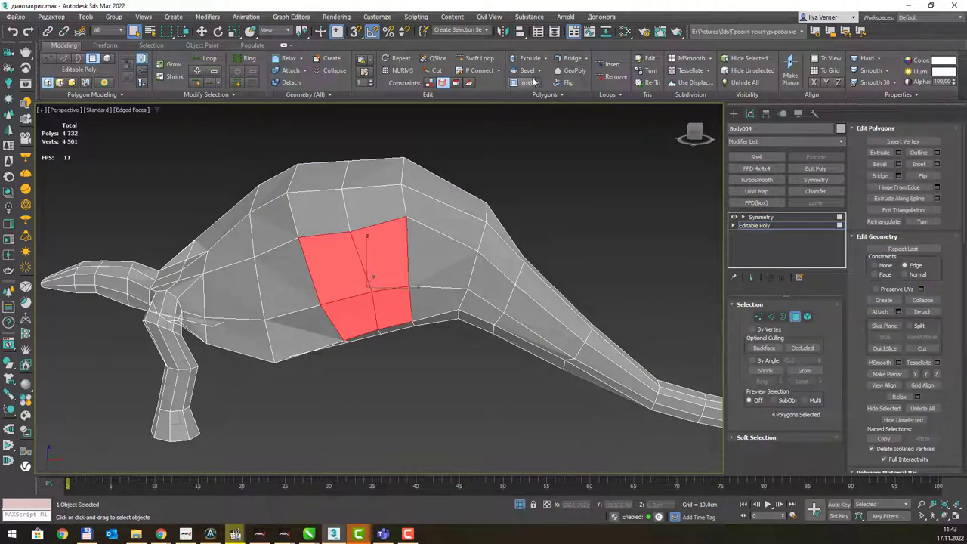
{"action": "left_click", "coordinate": [523, 82]}
{"action": "left_click_drag", "start_coordinate": [386, 220], "coordinate": [383, 293]}
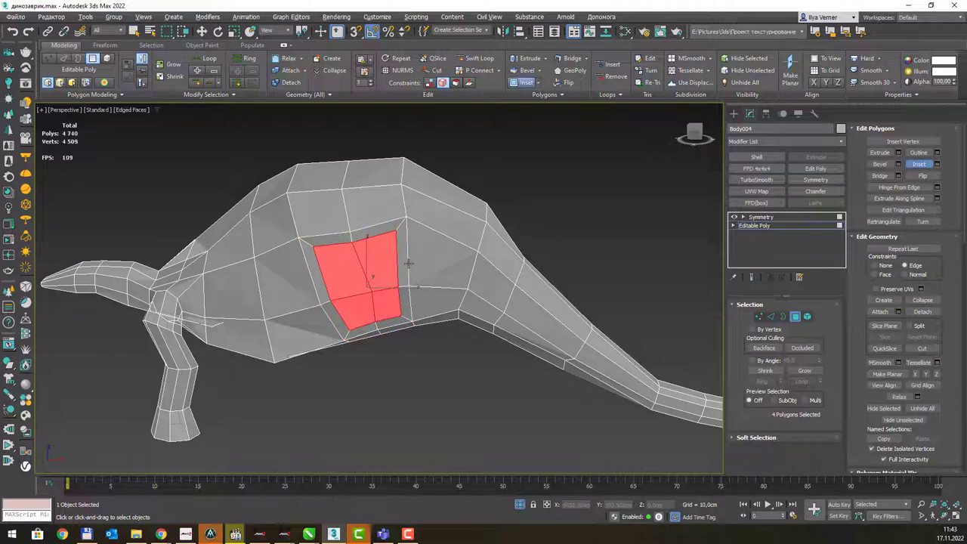
{"action": "middle_click_drag", "start_coordinate": [383, 292], "coordinate": [428, 266], "text": "alt"}
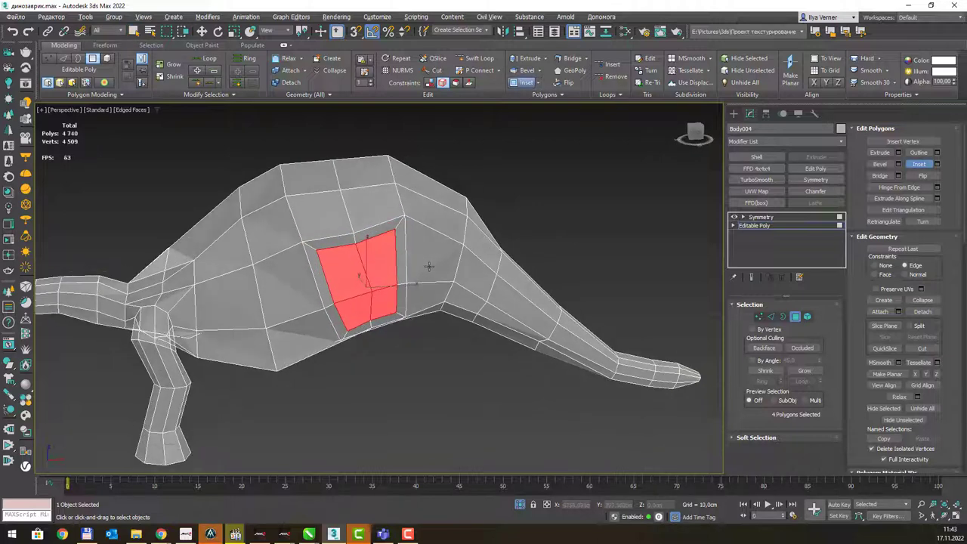
- Remove the four inner edges of the inset flank patch to merge it into one face
{"action": "left_click", "coordinate": [771, 316]}
{"action": "left_click", "coordinate": [367, 257]}
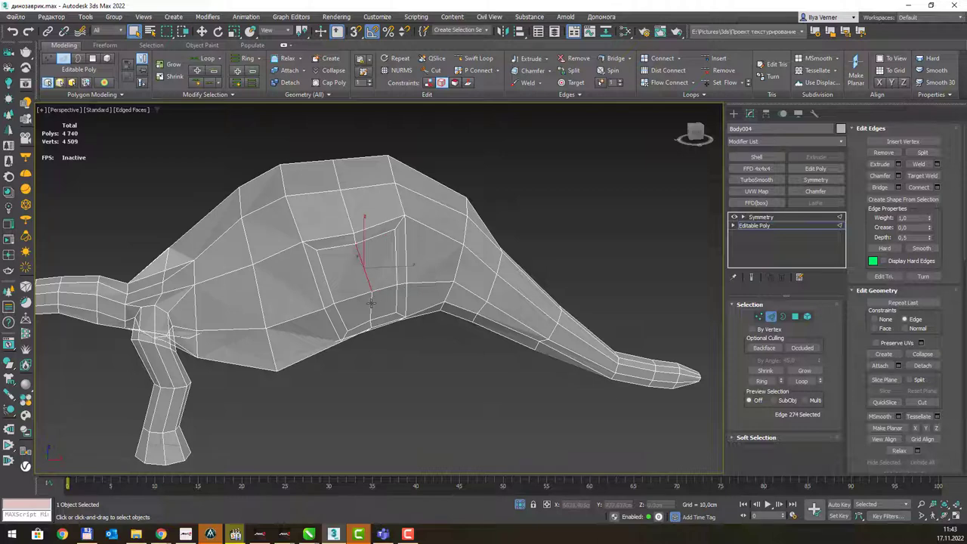
{"action": "left_click", "coordinate": [368, 302], "text": "ctrl"}
{"action": "left_click", "coordinate": [351, 296], "text": "ctrl"}
{"action": "left_click", "coordinate": [381, 287], "text": "ctrl"}
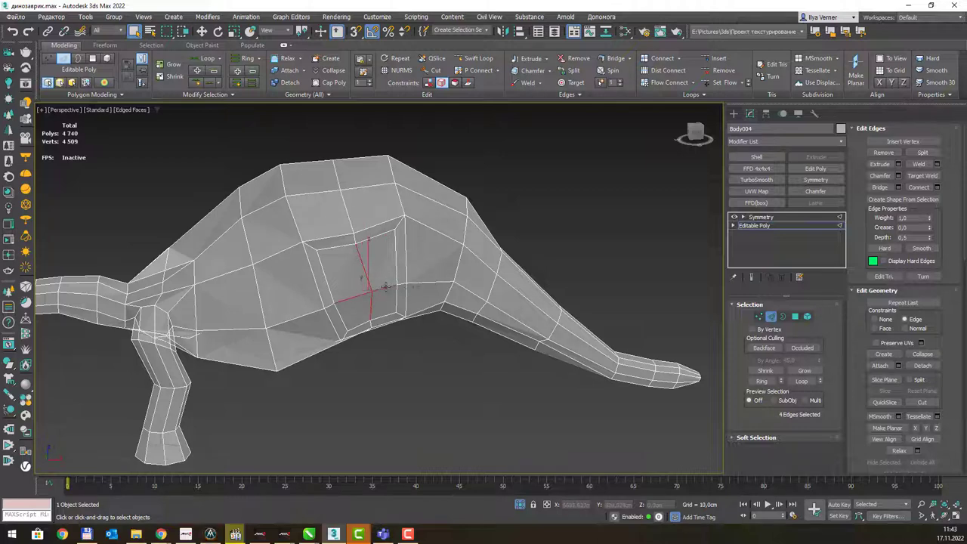
{"action": "key", "text": "BackSpace"}
- Make the merged flank face a regular octagon with GeoPoly, scale it, and turn off the edge constraint
{"action": "key", "text": "4"}
{"action": "left_click", "coordinate": [385, 286]}
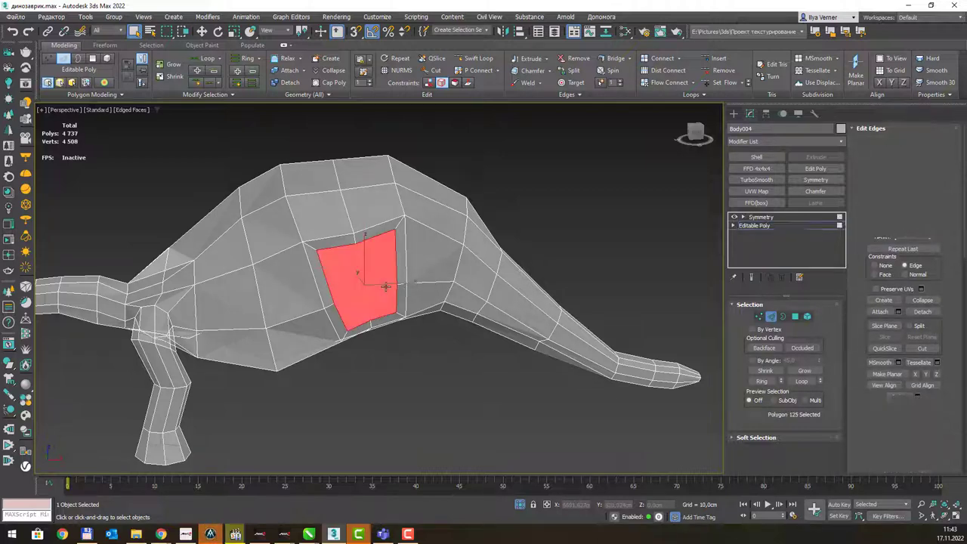
{"action": "left_click", "coordinate": [570, 73]}
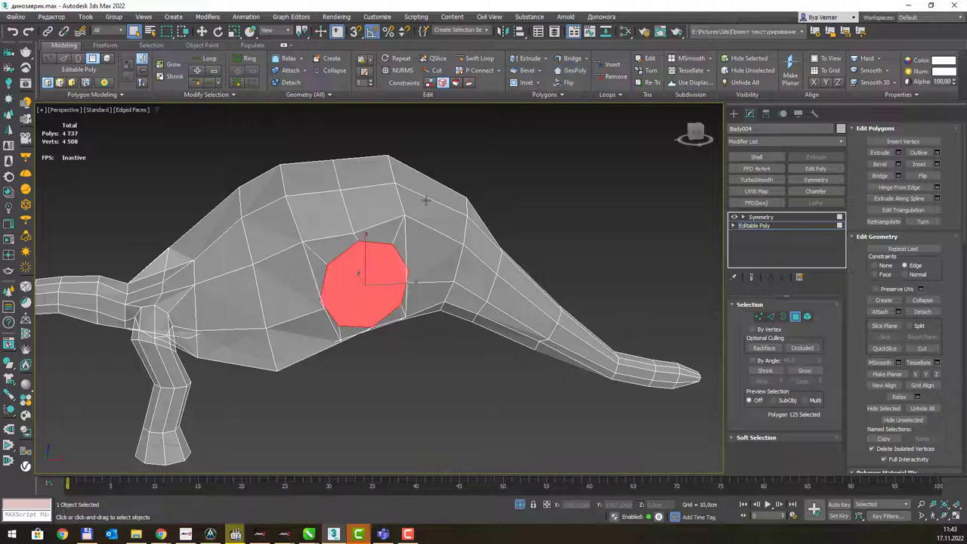
{"action": "key", "text": "r"}
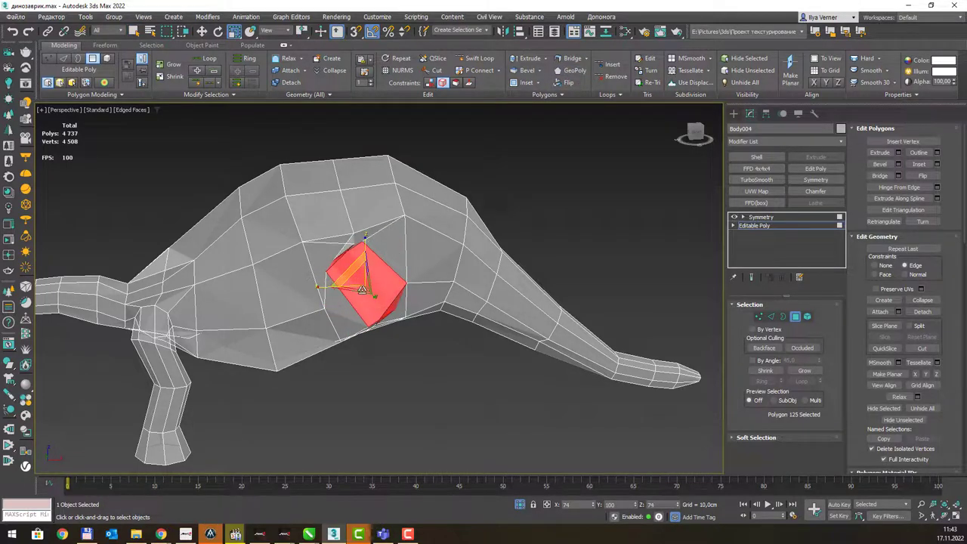
{"action": "mouse_move", "coordinate": [361, 287]}
{"action": "left_mouse_down"}
{"action": "mouse_move", "coordinate": [395, 270]}
{"action": "mouse_move", "coordinate": [368, 297]}
{"action": "left_mouse_up"}
{"action": "left_click", "coordinate": [429, 82]}
- Rotate and move the octagon face into position on the flank
{"action": "key", "text": "e"}
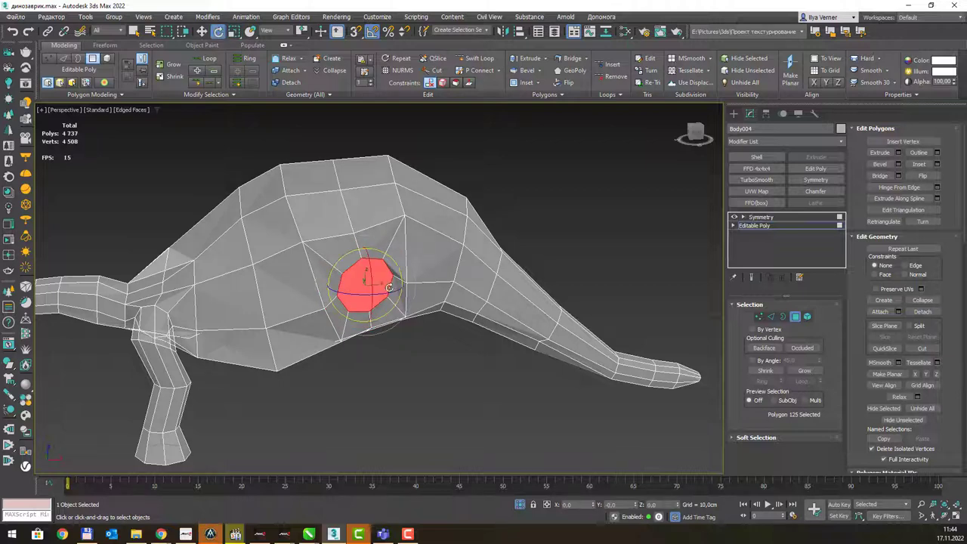
{"action": "mouse_move", "coordinate": [442, 286]}
{"action": "middle_mouse_down", "text": "alt"}
{"action": "mouse_move", "coordinate": [445, 275]}
{"action": "mouse_move", "coordinate": [408, 279]}
{"action": "middle_mouse_up", "text": "alt"}
{"action": "key", "text": "w"}
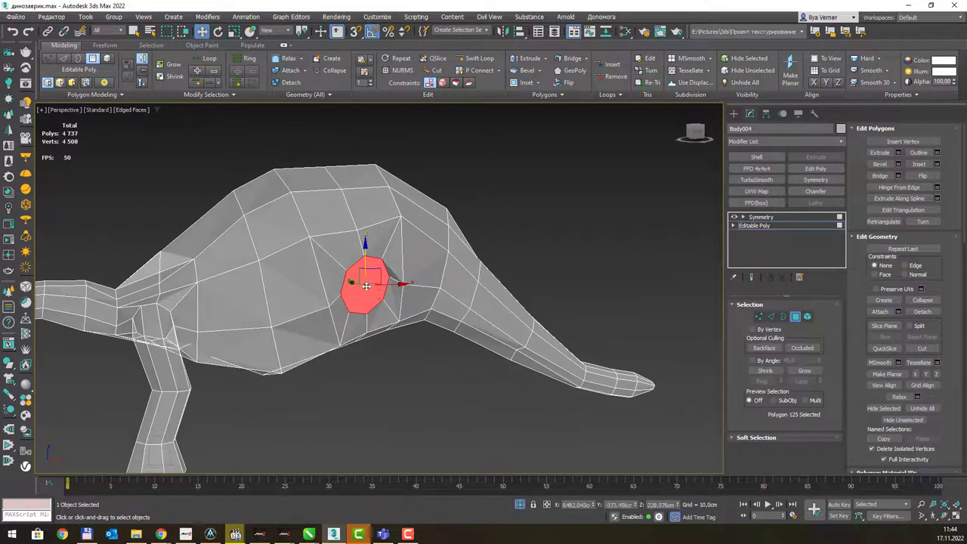
{"action": "left_click_drag", "start_coordinate": [355, 282], "coordinate": [362, 290]}
{"action": "middle_click_drag", "start_coordinate": [363, 291], "coordinate": [359, 286], "text": "alt"}
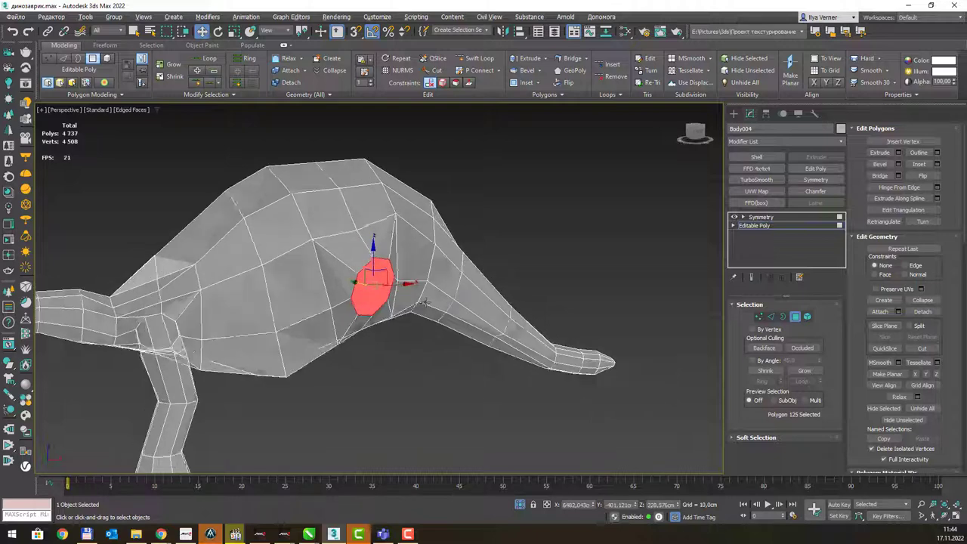
{"action": "left_click_drag", "start_coordinate": [361, 284], "coordinate": [430, 333]}
{"action": "key", "text": "e"}
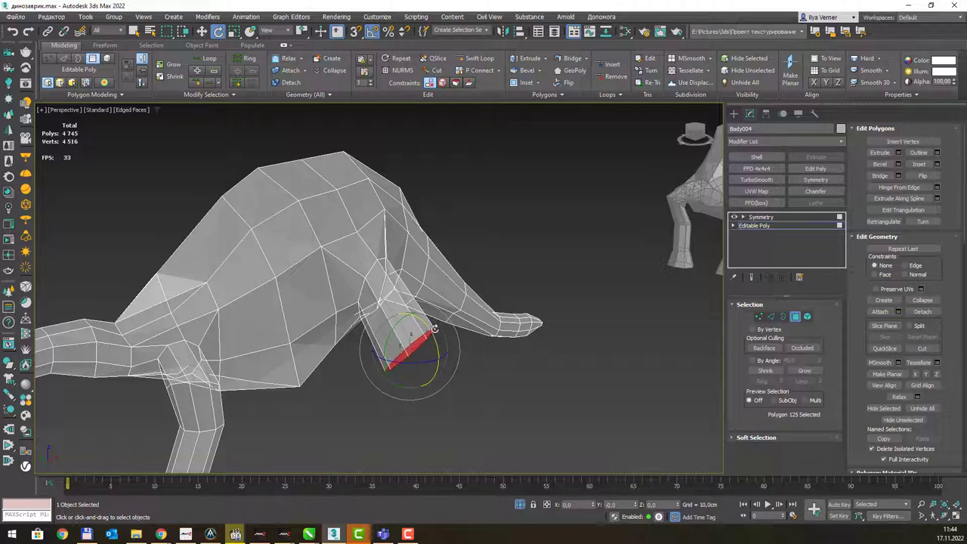
{"action": "key", "text": "w"}
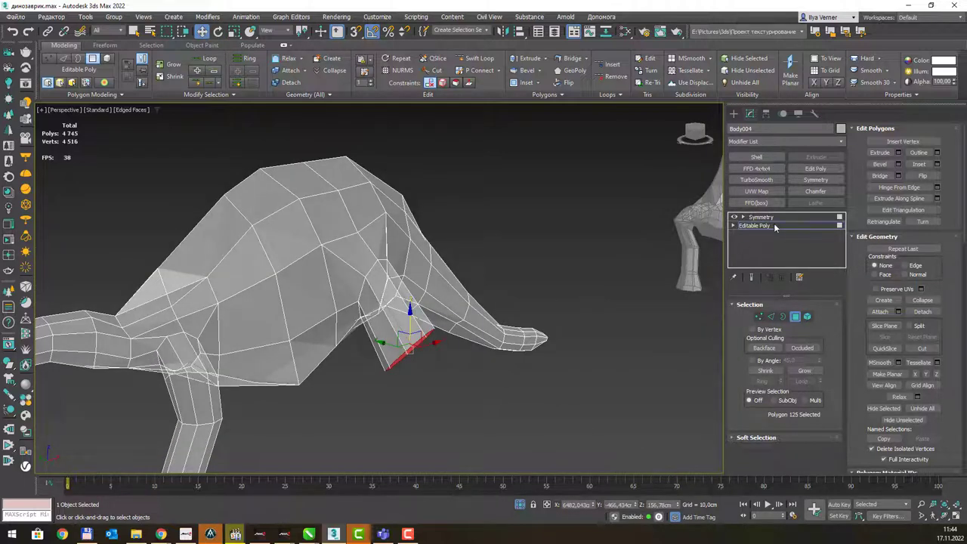
- Return to the base Editable Poly and zoom out to see the whole scene
{"action": "left_click", "coordinate": [774, 225]}
{"action": "scroll", "coordinate": [567, 274], "scroll_direction": "down", "scroll_amount": 3}
{"action": "middle_click_drag", "start_coordinate": [537, 251], "coordinate": [381, 264], "text": "alt"}
{"action": "scroll", "coordinate": [463, 254], "scroll_direction": "down", "scroll_amount": 2}
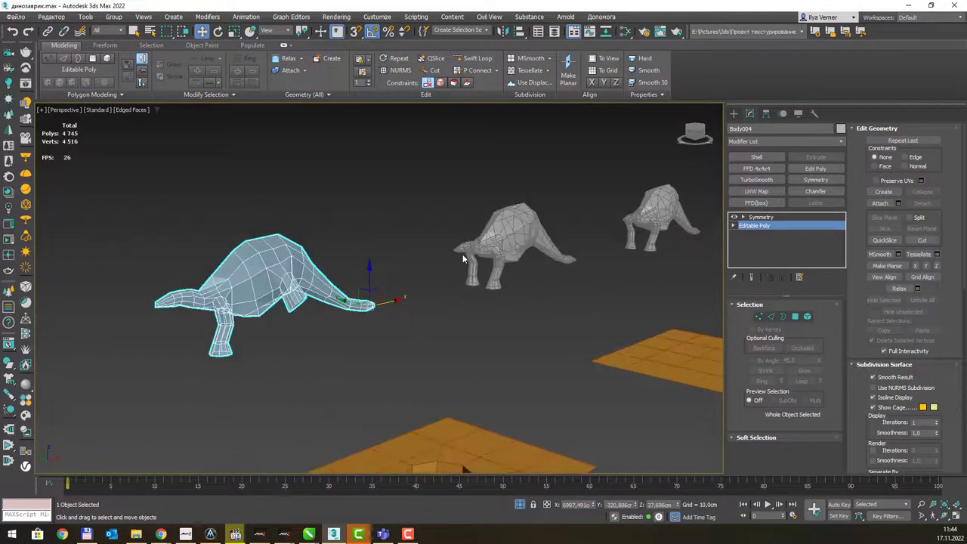
{"action": "scroll", "coordinate": [462, 254], "scroll_direction": "down", "scroll_amount": 2}
- Switch to the CorelDRAW slide and highlight method 5, circle spline plus ShapeMerge
{"action": "key", "text": "alt+Tab"}
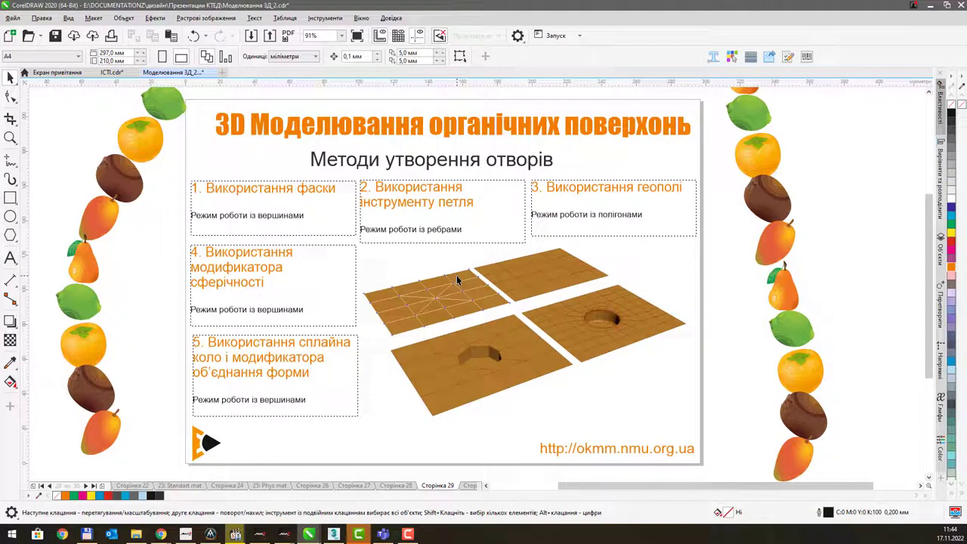
{"action": "left_click", "coordinate": [307, 358]}
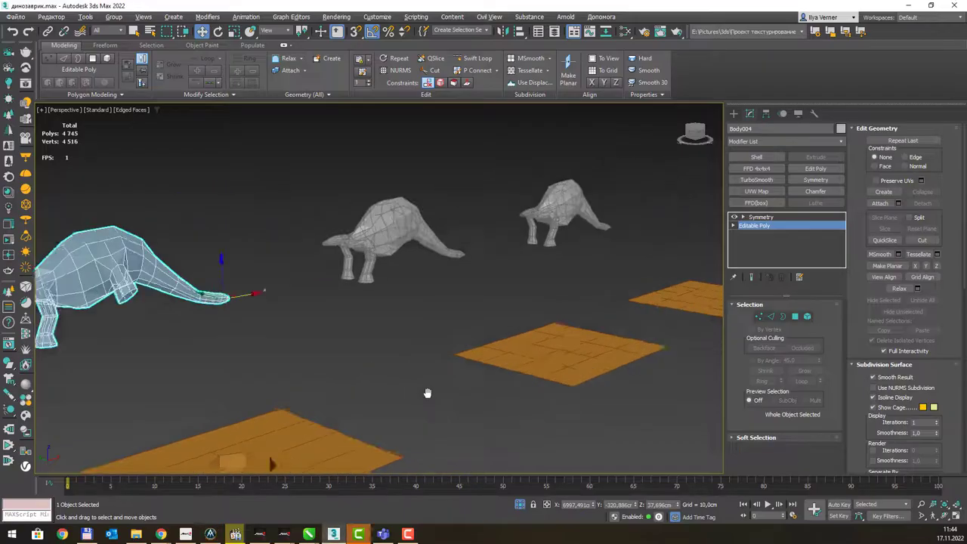
- Select the gridded plane Plane042 and zoom in on it
{"action": "left_click", "coordinate": [499, 382]}
{"action": "scroll", "coordinate": [506, 378], "scroll_direction": "up", "scroll_amount": 2}
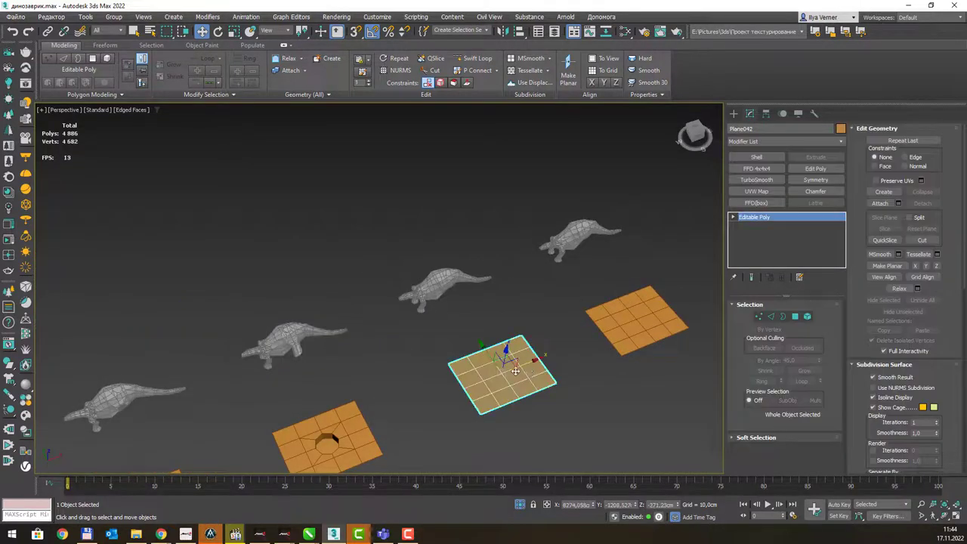
{"action": "scroll", "coordinate": [519, 371], "scroll_direction": "up", "scroll_amount": 2}
{"action": "key", "text": "q"}
{"action": "scroll", "coordinate": [480, 342], "scroll_direction": "up", "scroll_amount": 1}
{"action": "scroll", "coordinate": [483, 344], "scroll_direction": "up", "scroll_amount": 2}
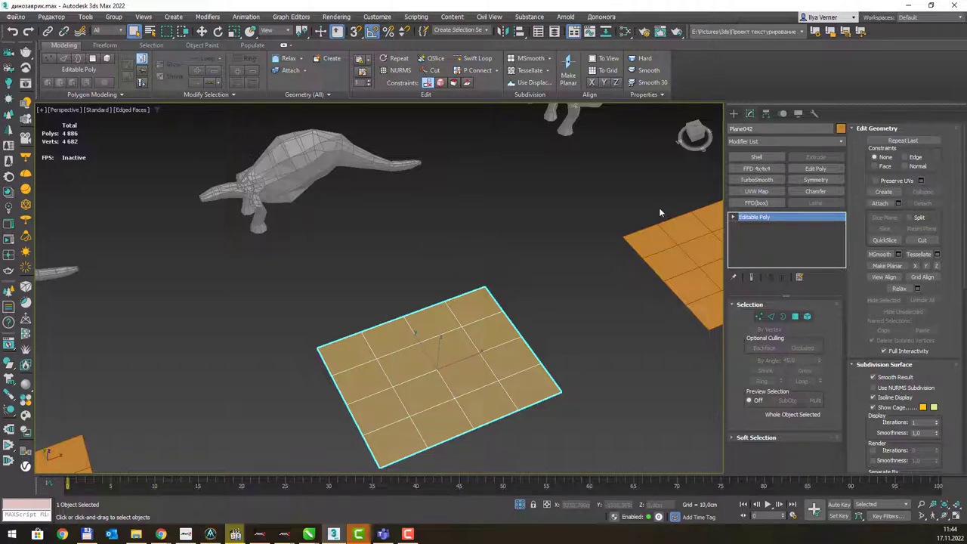
- Choose the Circle tool under Create > Shapes > Splines
{"action": "left_click", "coordinate": [733, 113]}
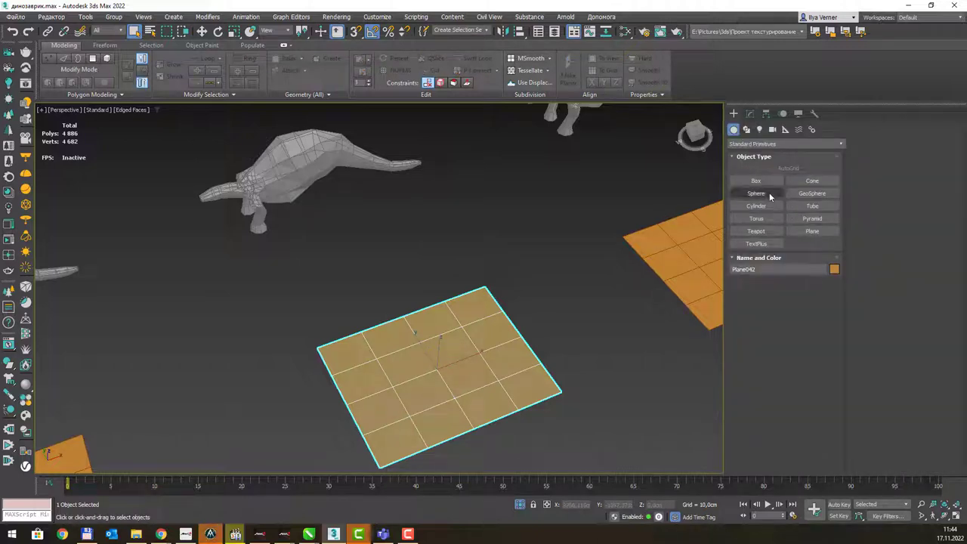
{"action": "left_click", "coordinate": [748, 133]}
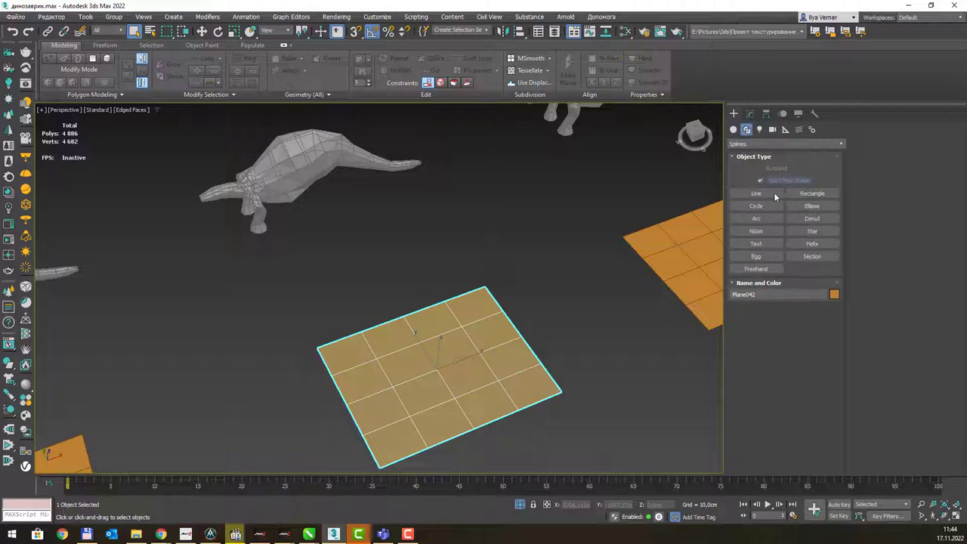
{"action": "left_click", "coordinate": [756, 206]}
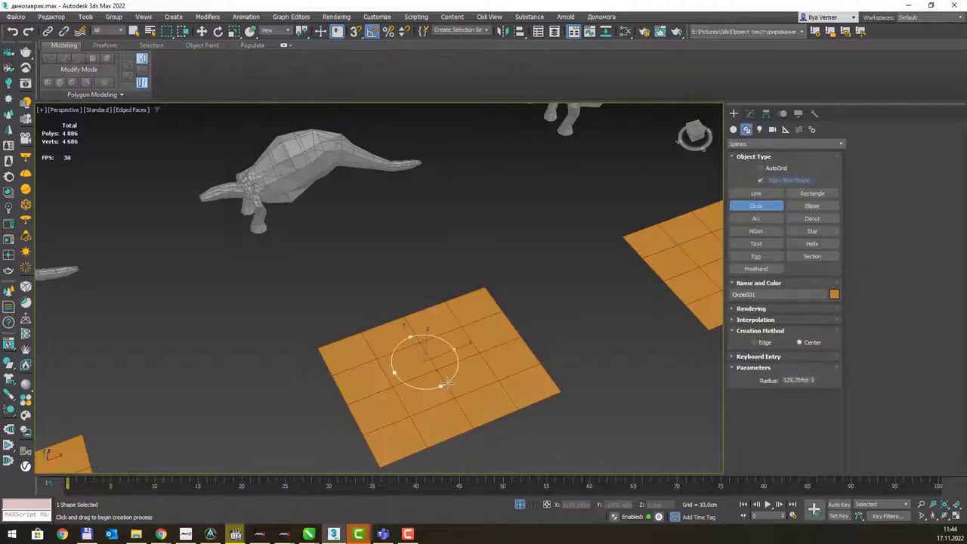
- Draw a circle at the plane's centre and set its interpolation Steps to 1 for an octagon
{"action": "right_click", "coordinate": [420, 348]}
{"action": "mouse_move", "coordinate": [425, 363]}
{"action": "left_mouse_down"}
{"action": "mouse_move", "coordinate": [456, 357]}
{"action": "mouse_move", "coordinate": [447, 359]}
{"action": "left_mouse_up"}
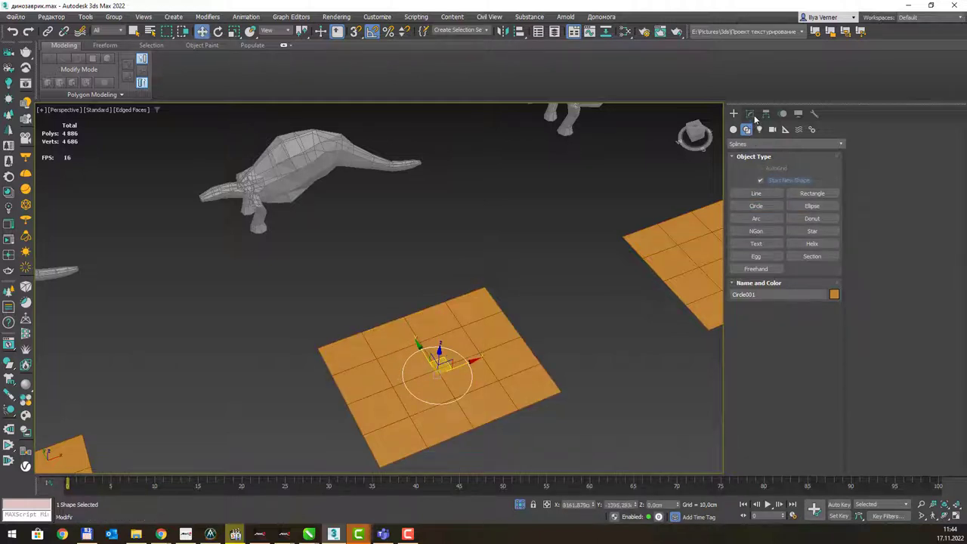
{"action": "left_click", "coordinate": [751, 114]}
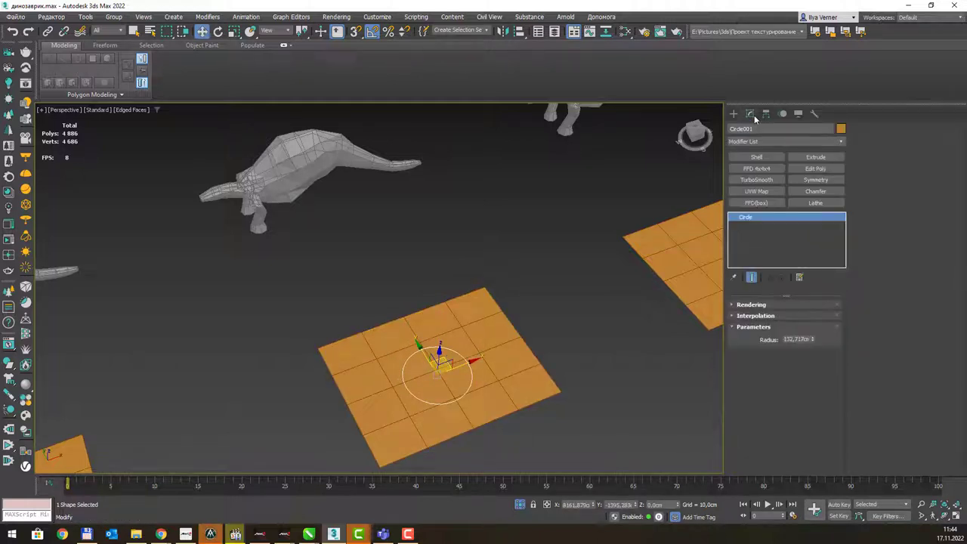
{"action": "left_click", "coordinate": [736, 317]}
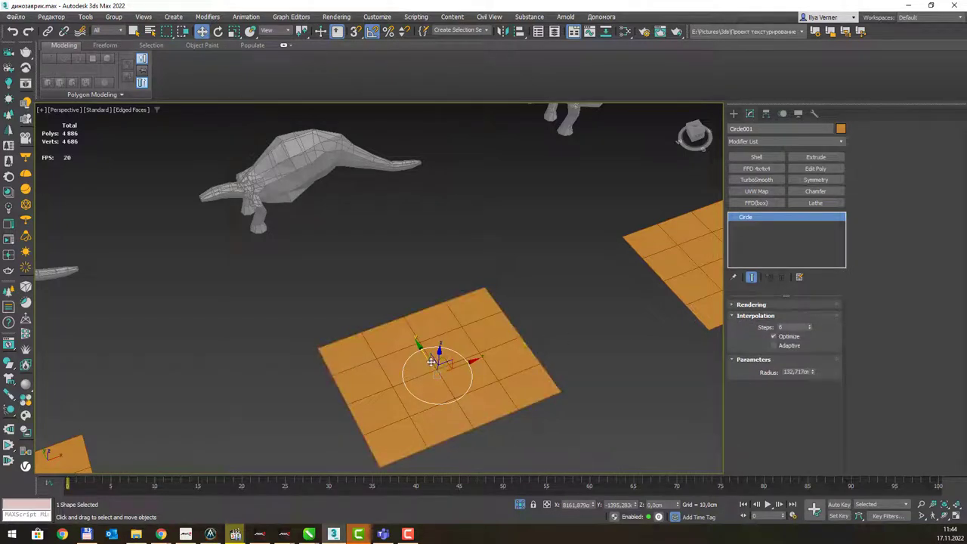
{"action": "scroll", "coordinate": [488, 324], "scroll_direction": "up", "scroll_amount": 3}
{"action": "scroll", "coordinate": [488, 324], "scroll_direction": "up", "scroll_amount": 2}
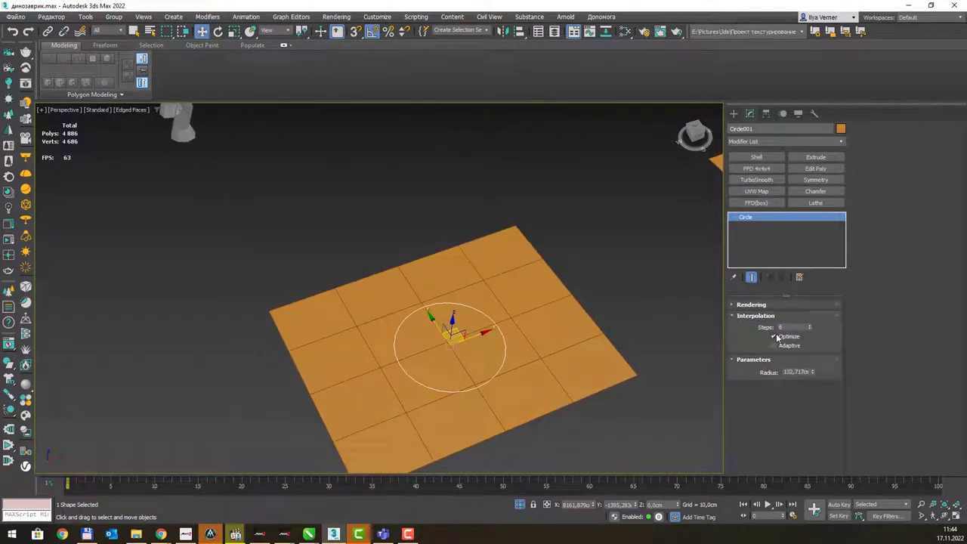
{"action": "left_click", "coordinate": [809, 330]}
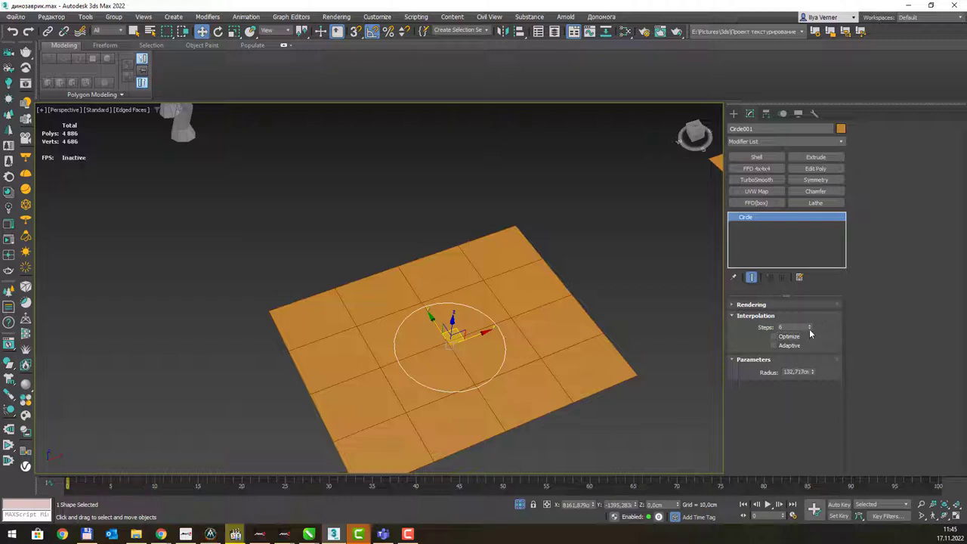
{"action": "left_click", "coordinate": [809, 330]}
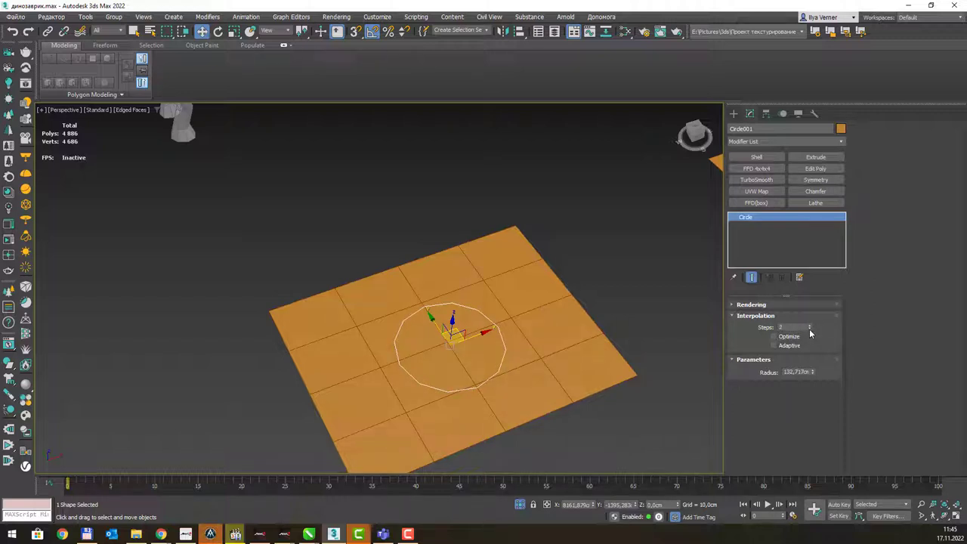
{"action": "left_click", "coordinate": [809, 330]}
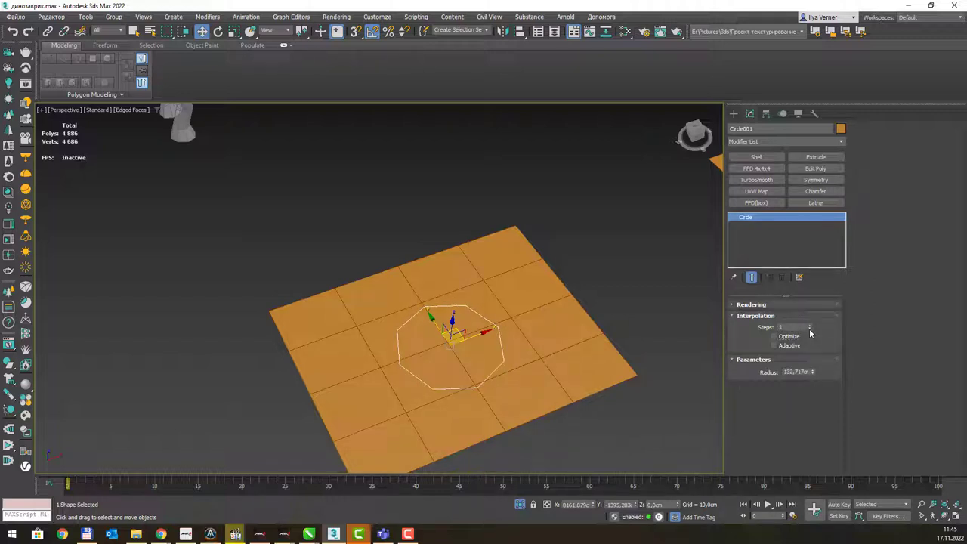
{"action": "left_click", "coordinate": [809, 330]}
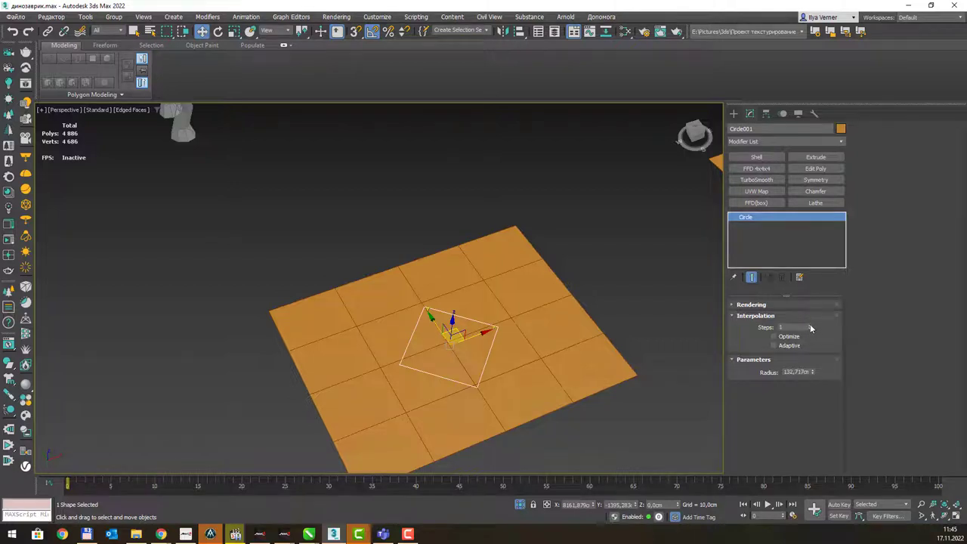
{"action": "left_click", "coordinate": [809, 325]}
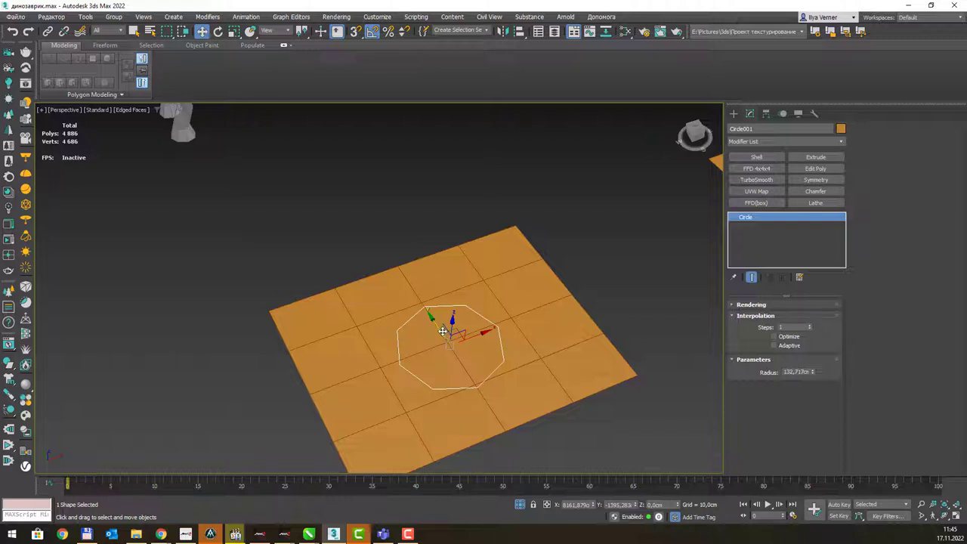
- Shrink the circle's radius to 118.118 and lift it above Plane042
{"action": "left_click_drag", "start_coordinate": [443, 331], "coordinate": [442, 330]}
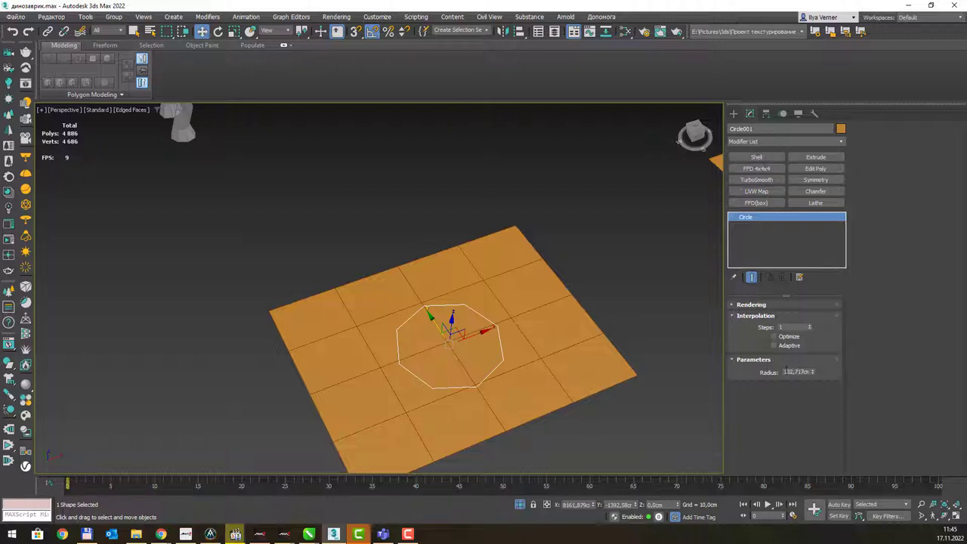
{"action": "left_click_drag", "start_coordinate": [812, 372], "coordinate": [813, 378]}
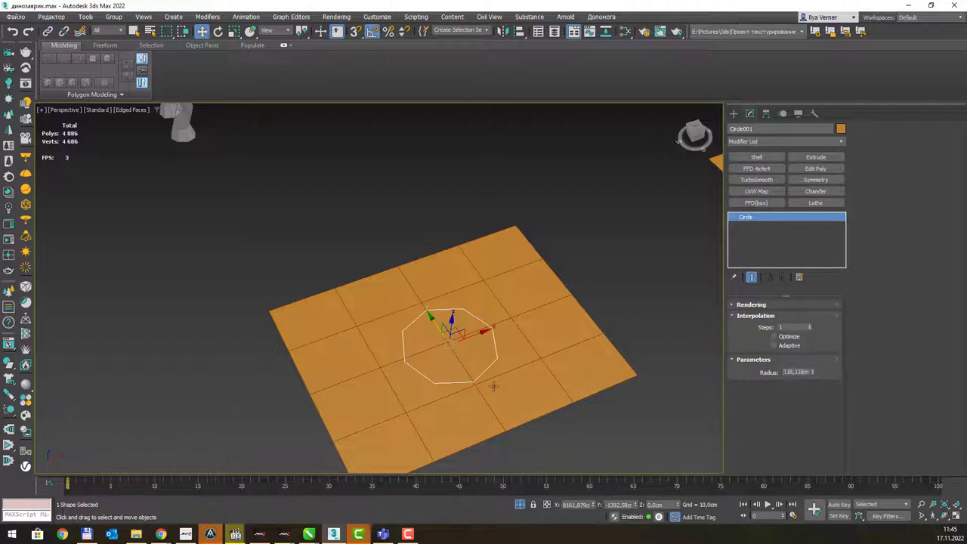
{"action": "left_click_drag", "start_coordinate": [439, 326], "coordinate": [474, 231]}
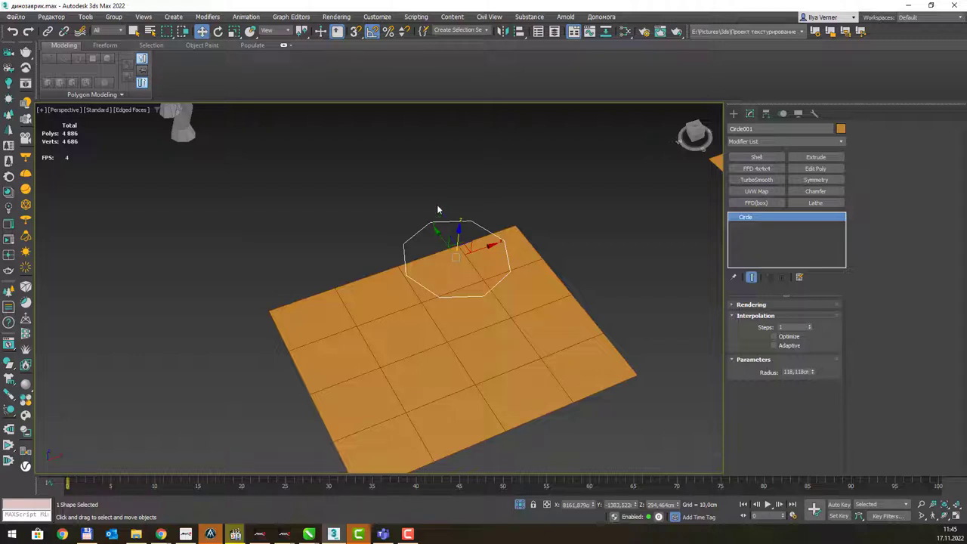
- Turn off the circle's Optimize option, then start a ShapeMerge compound object on Plane042
{"action": "left_click", "coordinate": [785, 335]}
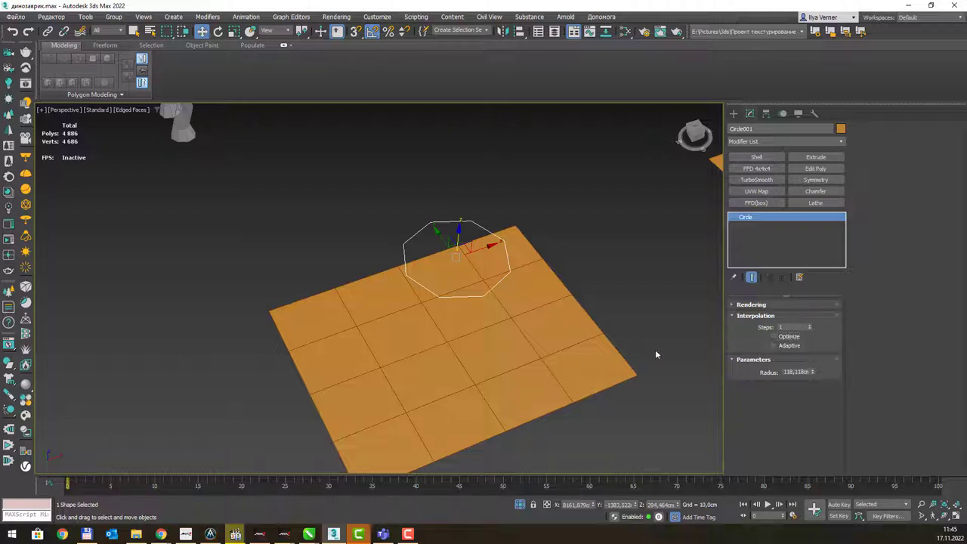
{"action": "left_click", "coordinate": [552, 335]}
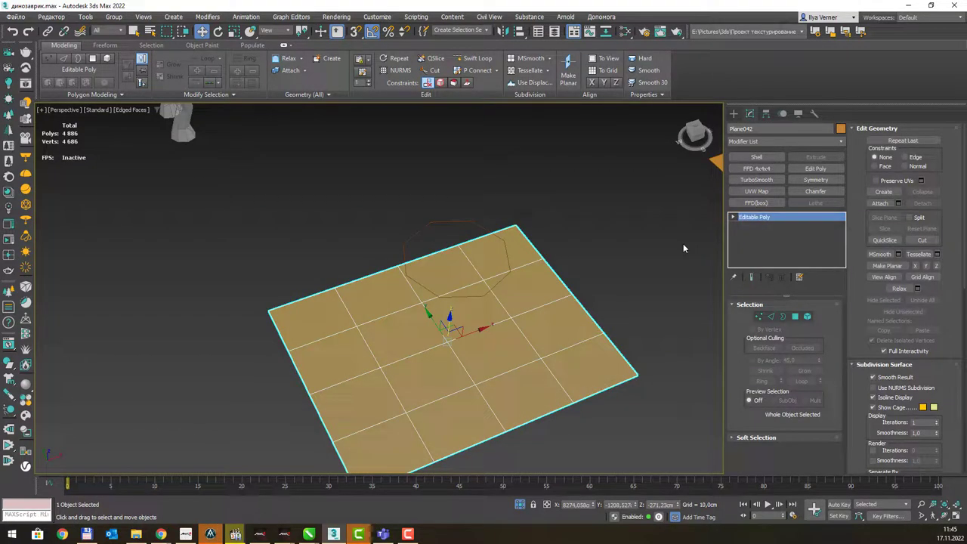
{"action": "left_click", "coordinate": [733, 113]}
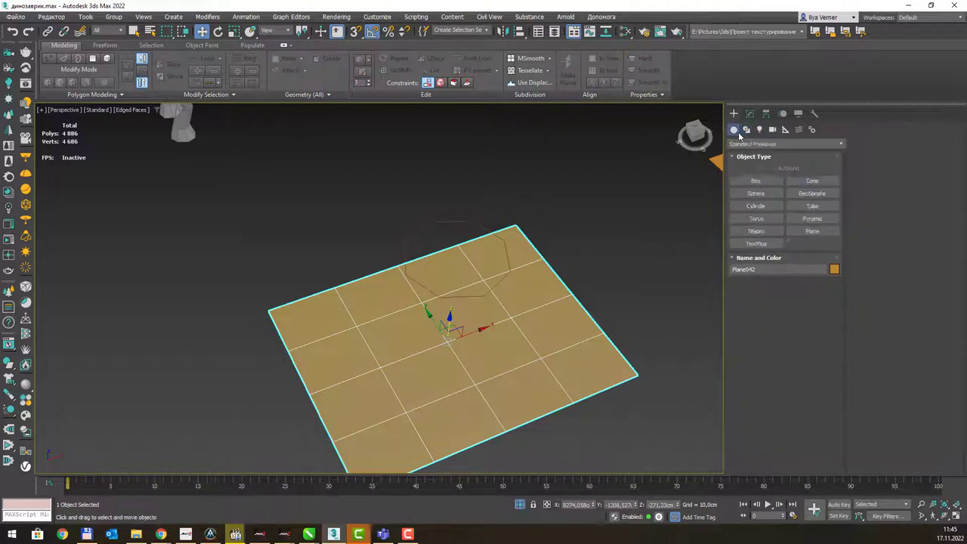
{"action": "left_click", "coordinate": [750, 143]}
{"action": "left_click", "coordinate": [752, 172]}
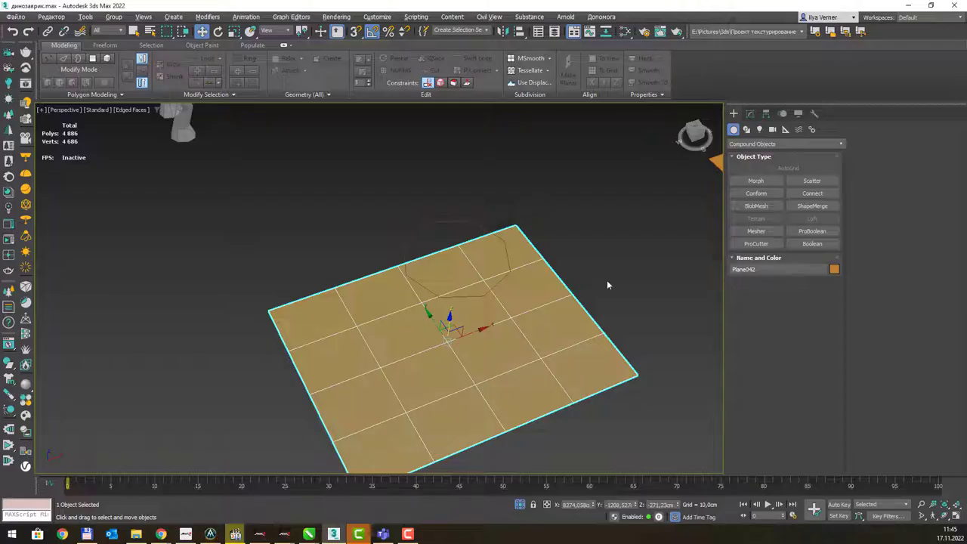
{"action": "left_click", "coordinate": [816, 205]}
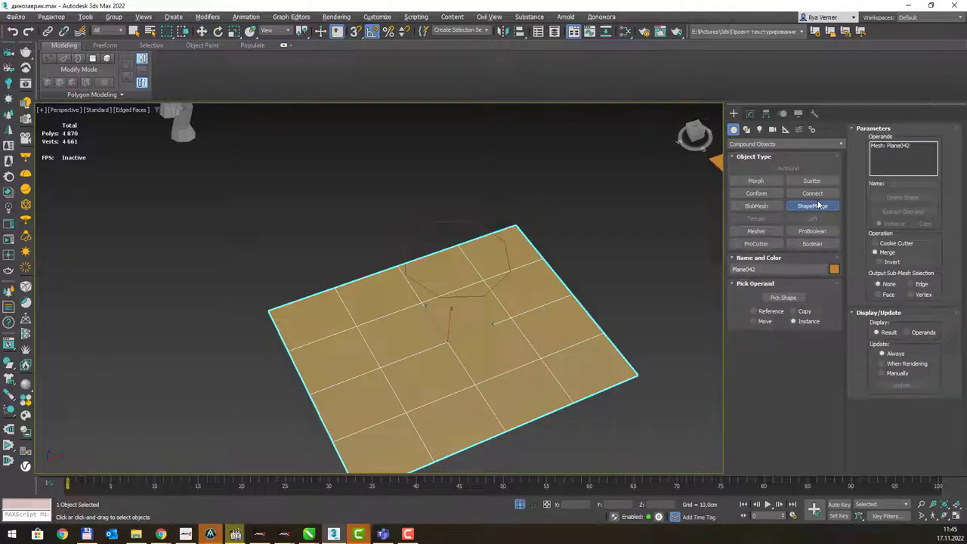
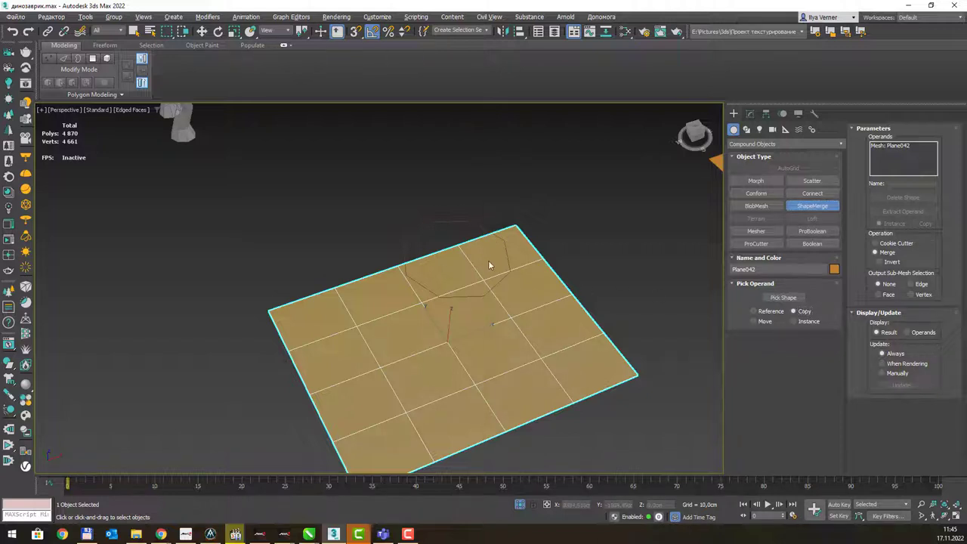
- Undo the premature pick of the octagon shape and stop shape picking
{"action": "left_click", "coordinate": [785, 298]}
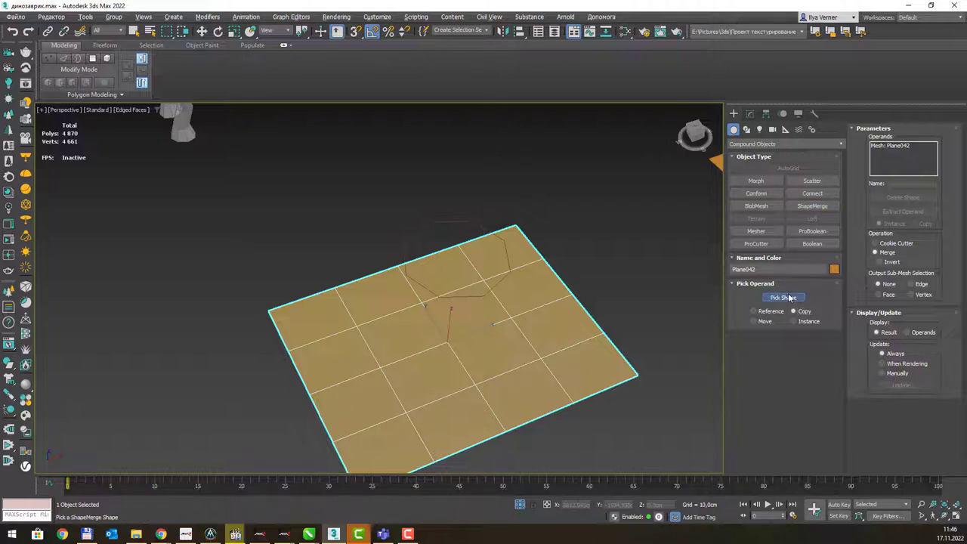
{"action": "left_click", "coordinate": [497, 236]}
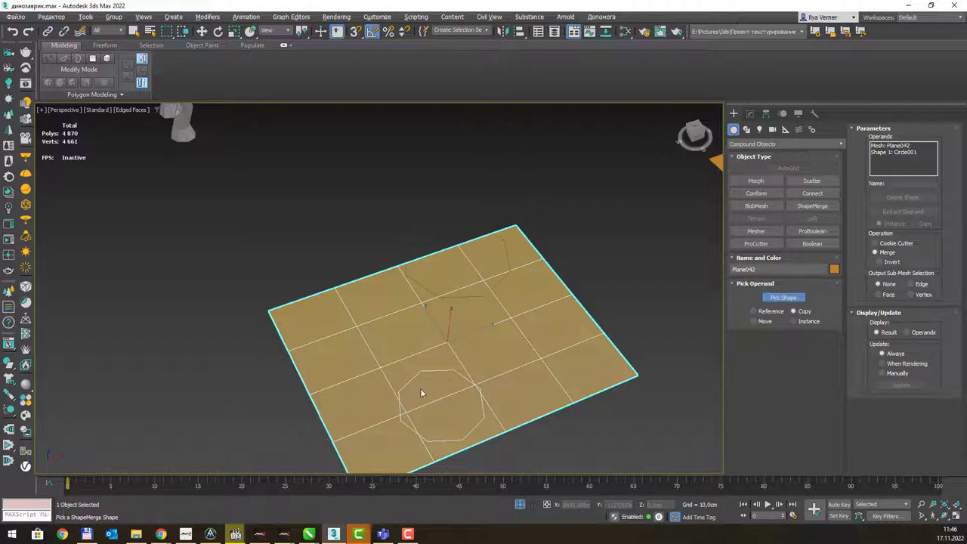
{"action": "key", "text": "ctrl+z"}
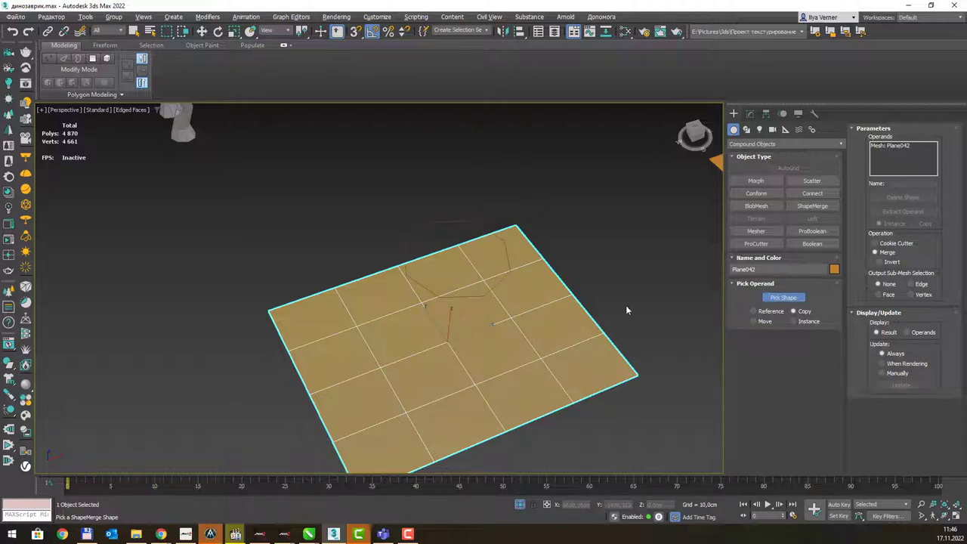
{"action": "right_click", "coordinate": [632, 264]}
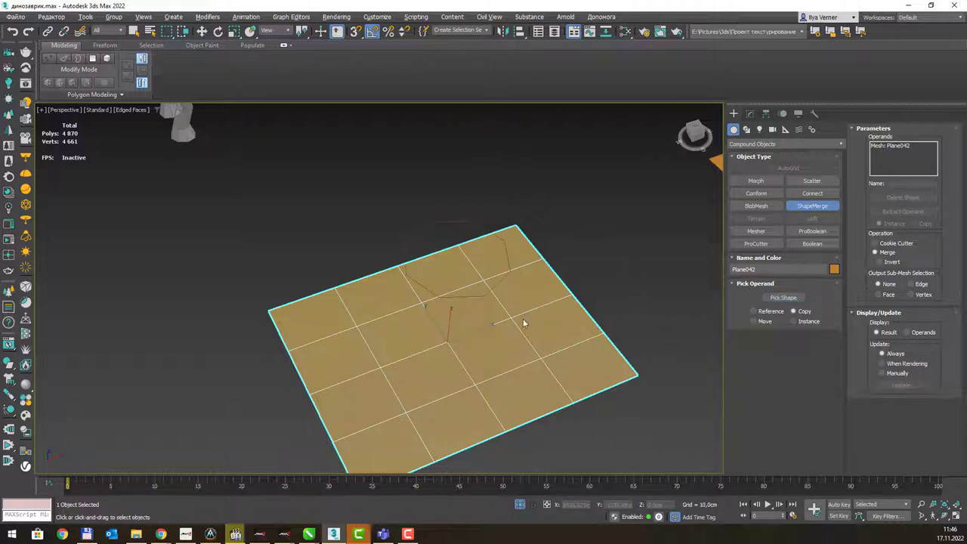
- In Top view, move the octagonal Circle001 to the centre of the plane
{"action": "key", "text": "w"}
{"action": "left_click", "coordinate": [593, 192]}
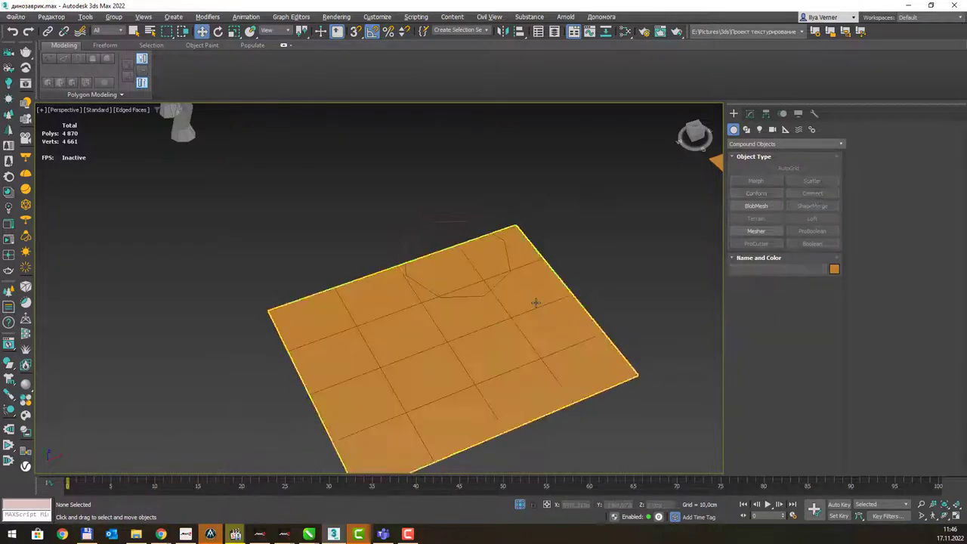
{"action": "left_click", "coordinate": [536, 302]}
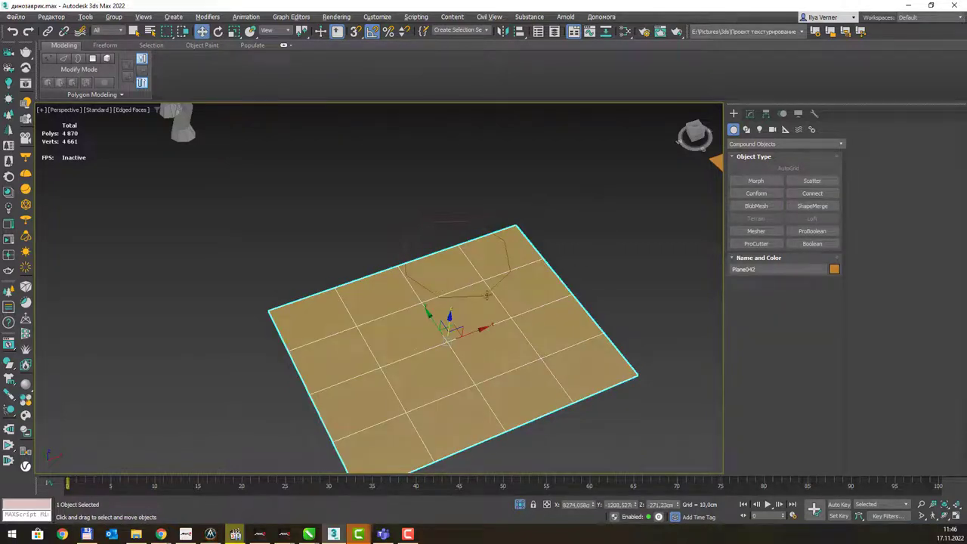
{"action": "left_click", "coordinate": [487, 293]}
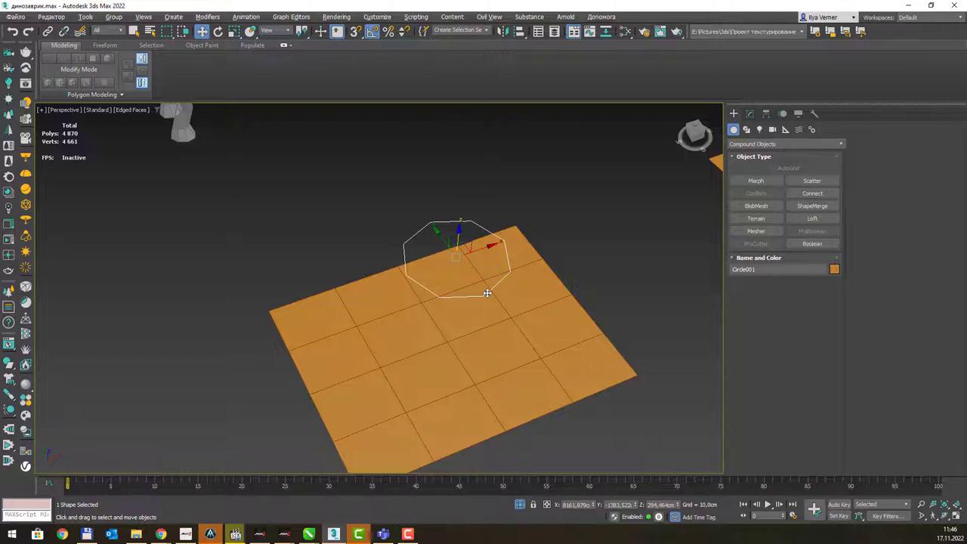
{"action": "key", "text": "t"}
{"action": "key", "text": "z"}
{"action": "scroll", "coordinate": [446, 290], "scroll_direction": "down", "scroll_amount": 5}
{"action": "scroll", "coordinate": [442, 280], "scroll_direction": "up", "scroll_amount": 1}
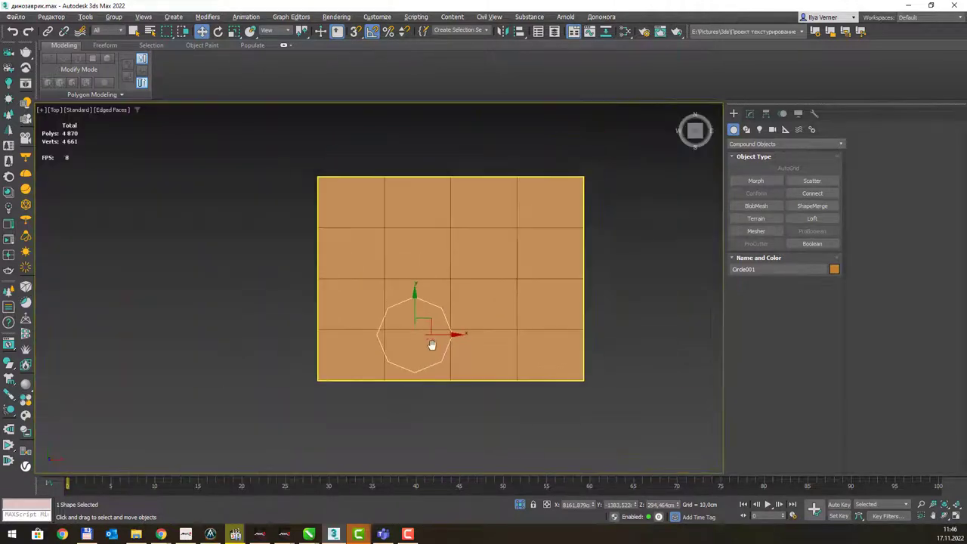
{"action": "scroll", "coordinate": [431, 339], "scroll_direction": "down", "scroll_amount": 1}
{"action": "left_click_drag", "start_coordinate": [414, 364], "coordinate": [448, 311]}
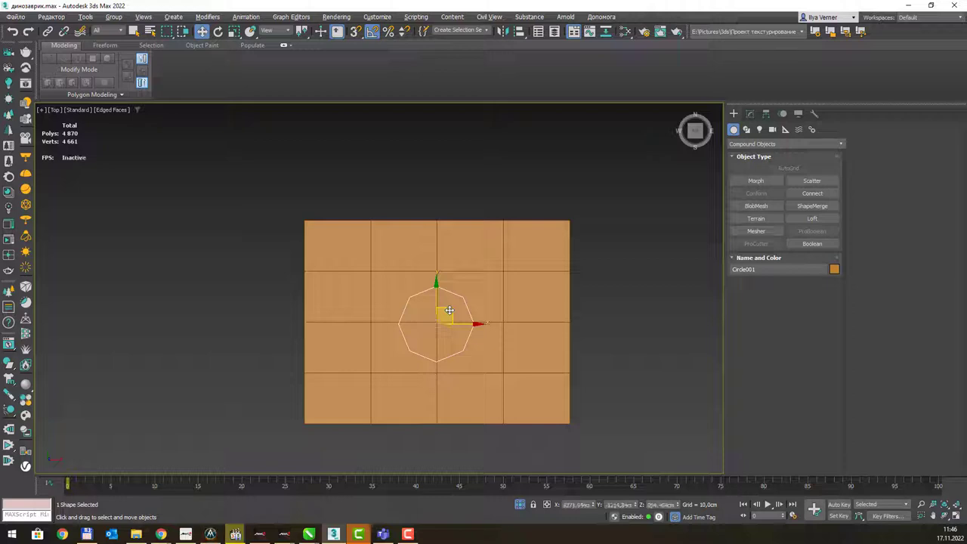
- Return to the Perspective view and select Plane042
{"action": "key", "text": "p"}
{"action": "mouse_move", "coordinate": [516, 275]}
{"action": "middle_mouse_down", "text": "alt"}
{"action": "mouse_move", "coordinate": [578, 382]}
{"action": "mouse_move", "coordinate": [539, 292]}
{"action": "middle_mouse_up", "text": "alt"}
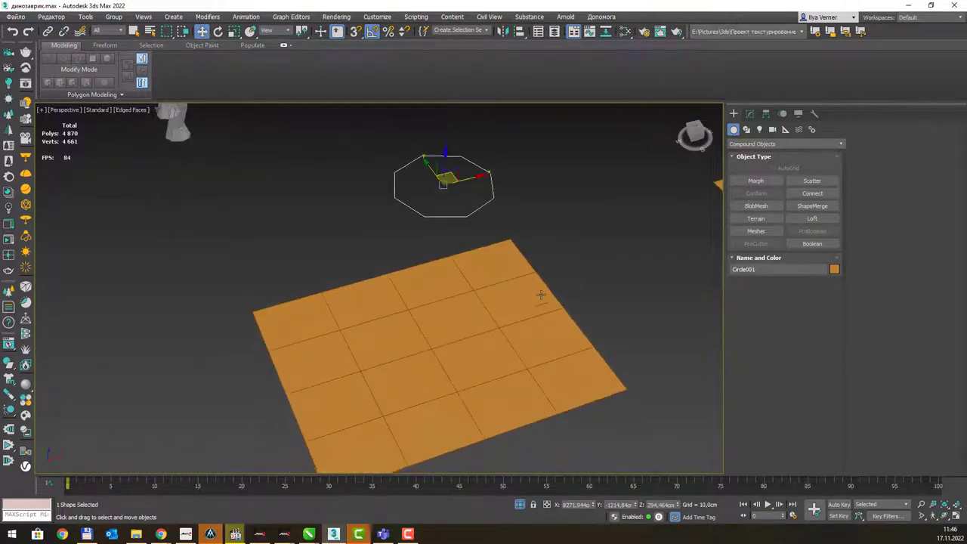
{"action": "left_click", "coordinate": [537, 309]}
- Make Plane042 a ShapeMerge object and pick Circle001 as its merge shape
{"action": "left_click", "coordinate": [811, 206]}
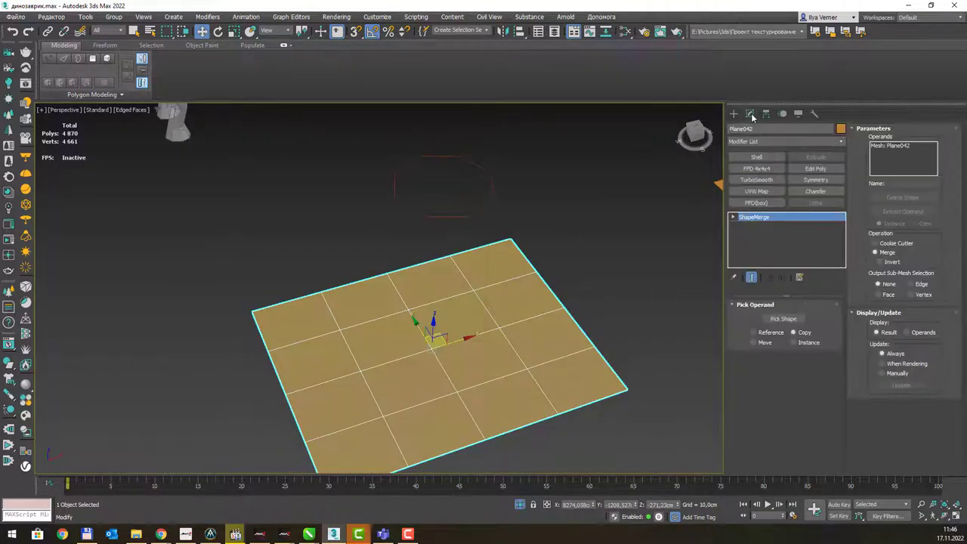
{"action": "left_click", "coordinate": [782, 317]}
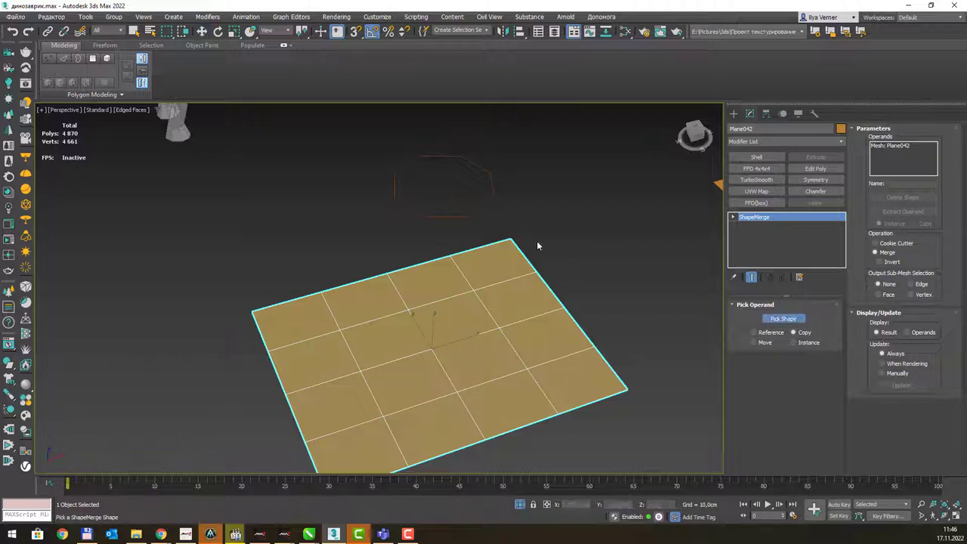
{"action": "left_click", "coordinate": [486, 200]}
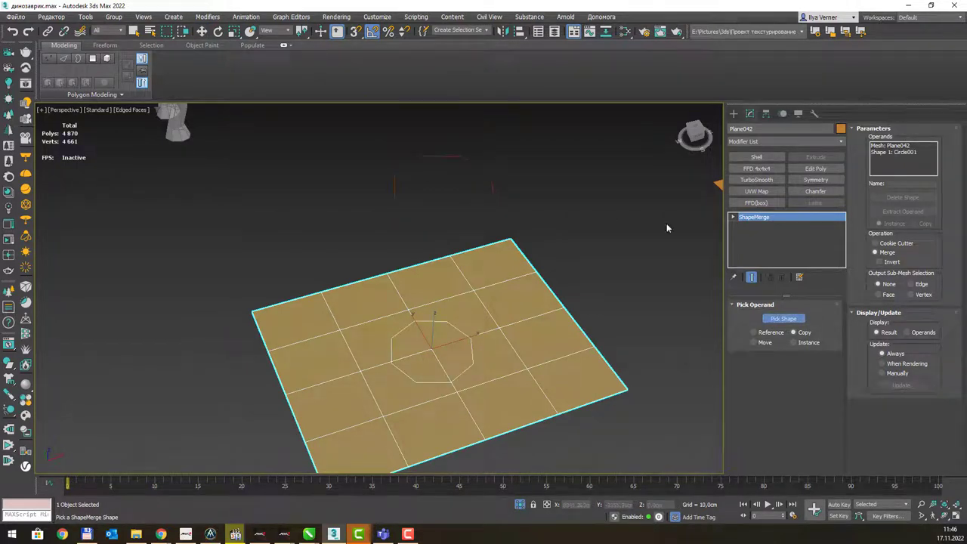
- Delete the original Circle001 and add an Edit Poly modifier to Plane042
{"action": "key", "text": "w"}
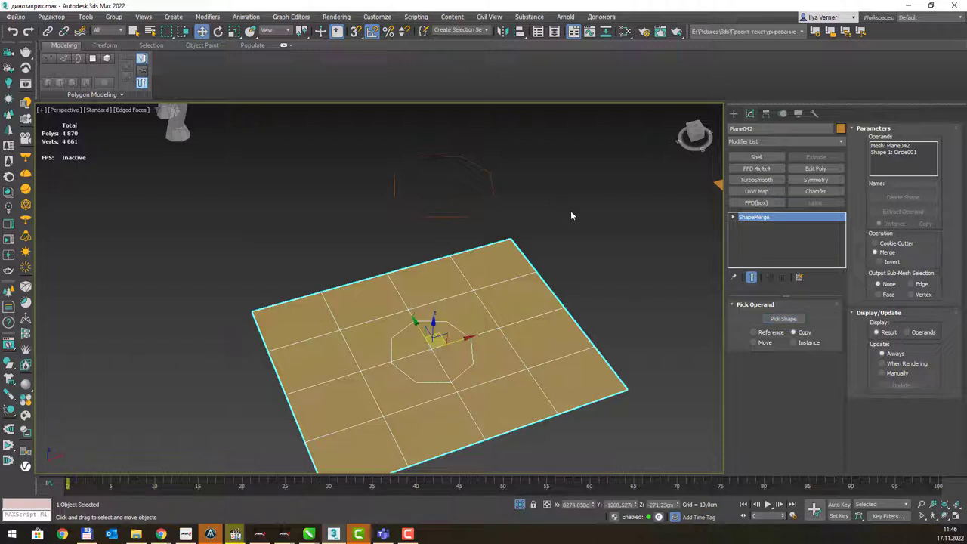
{"action": "left_click", "coordinate": [486, 216]}
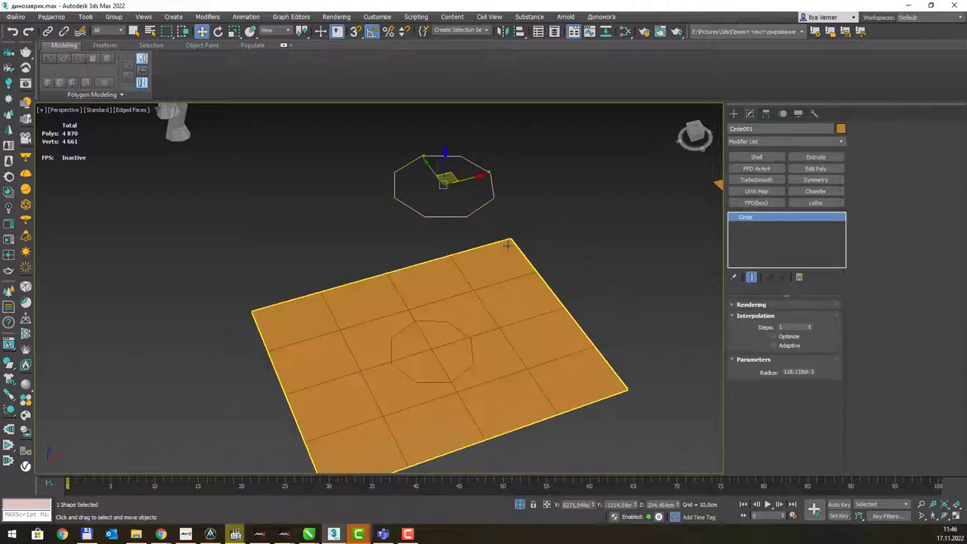
{"action": "key", "text": "Delete"}
{"action": "left_click", "coordinate": [420, 321]}
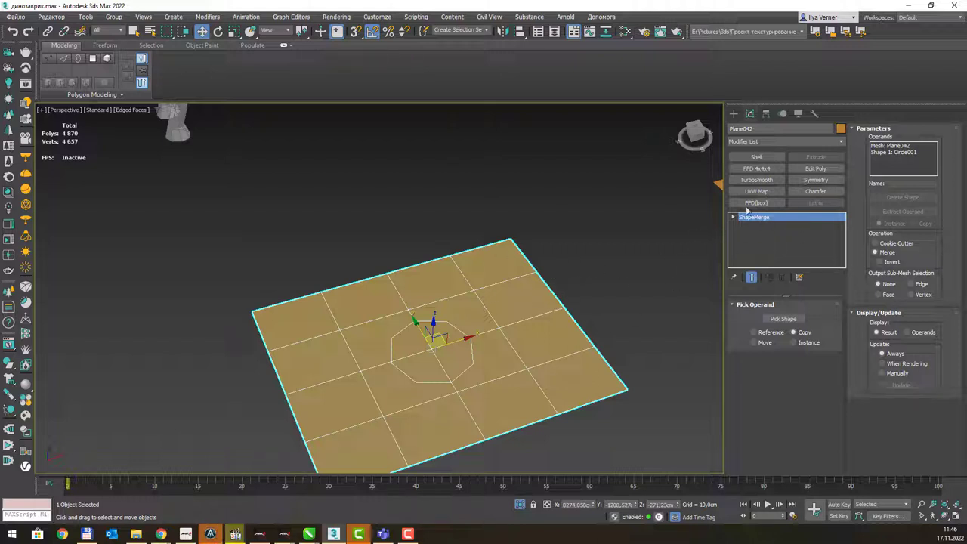
{"action": "left_click", "coordinate": [815, 168]}
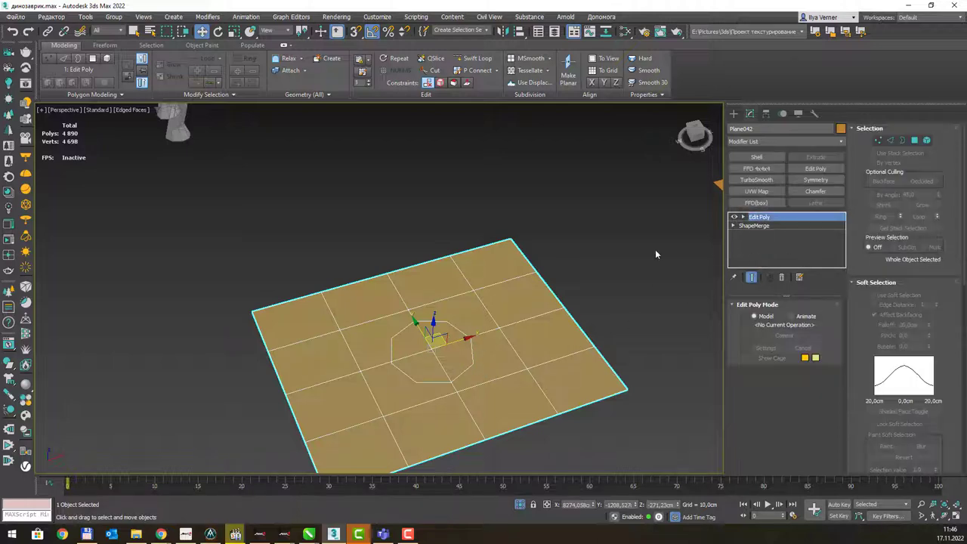
- At Polygon level, trial a downward extrusion of the octagon, then undo it so the plane stays flat
{"action": "key", "text": "4"}
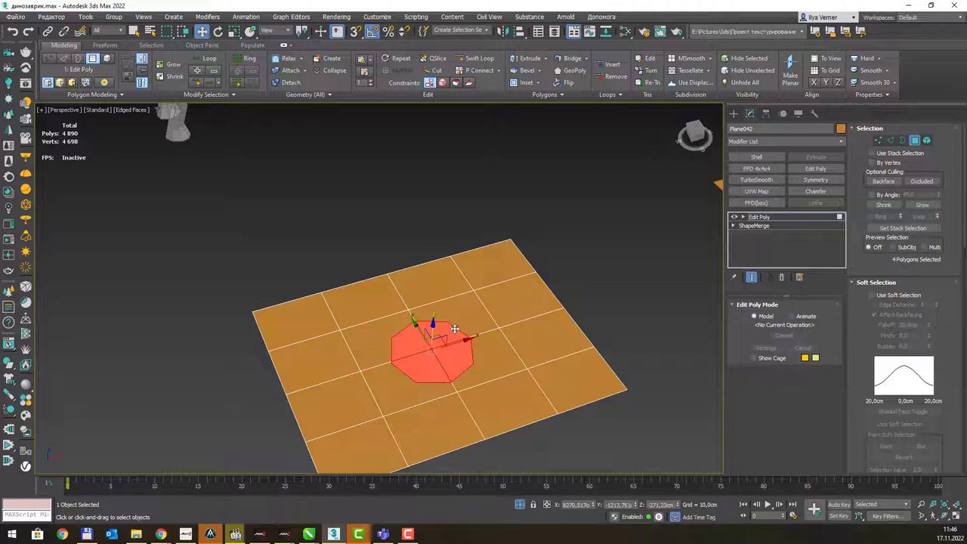
{"action": "left_click_drag", "start_coordinate": [433, 326], "coordinate": [433, 372], "text": "shift"}
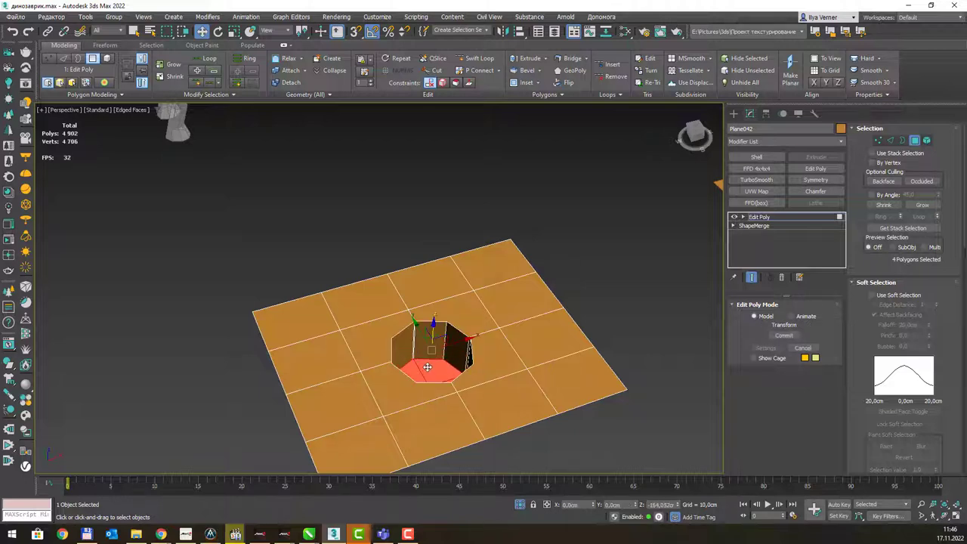
{"action": "mouse_move", "coordinate": [433, 372]}
{"action": "middle_mouse_down", "text": "alt"}
{"action": "mouse_move", "coordinate": [466, 359]}
{"action": "mouse_move", "coordinate": [450, 335]}
{"action": "middle_mouse_up", "text": "alt"}
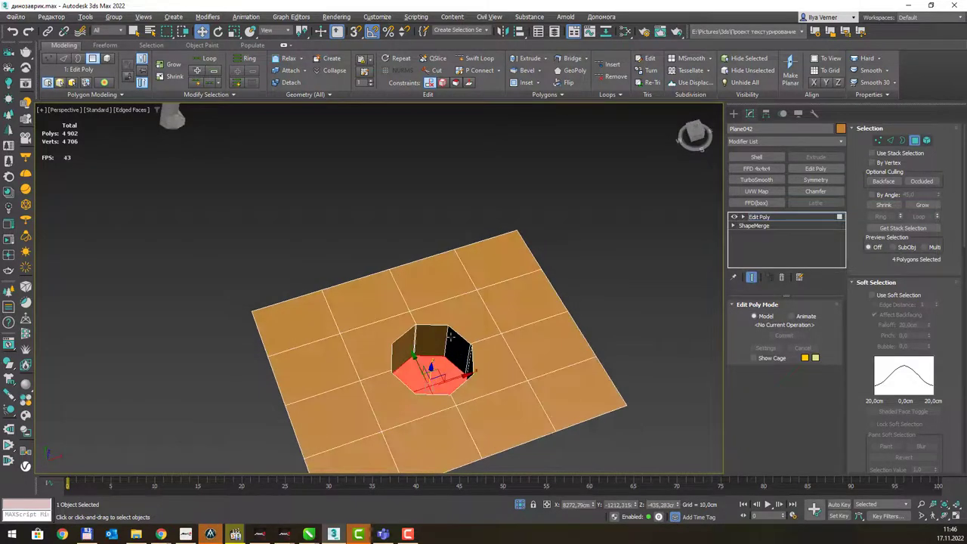
{"action": "scroll", "coordinate": [414, 330], "scroll_direction": "up", "scroll_amount": 5}
{"action": "scroll", "coordinate": [425, 319], "scroll_direction": "up", "scroll_amount": 3}
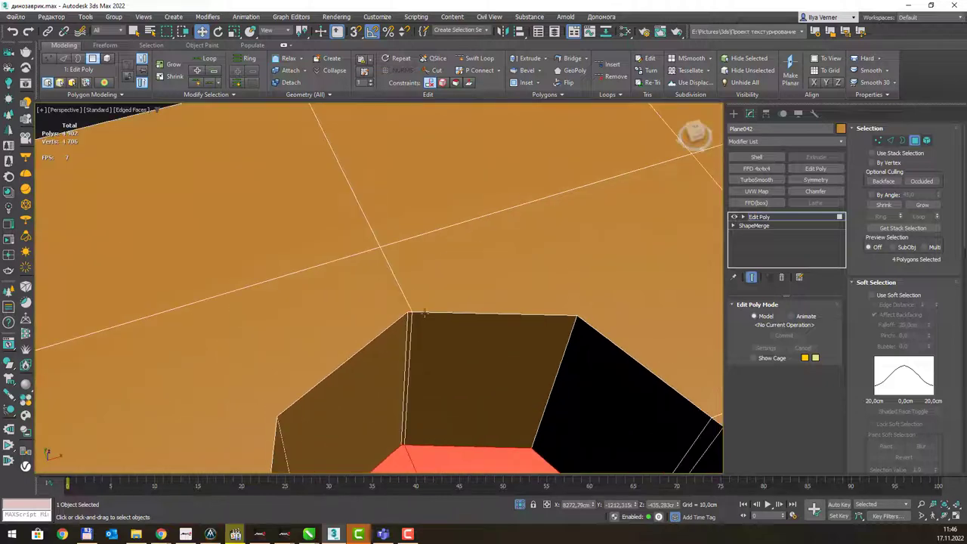
{"action": "key", "text": "ctrl+z"}
{"action": "scroll", "coordinate": [444, 315], "scroll_direction": "down", "scroll_amount": 2}
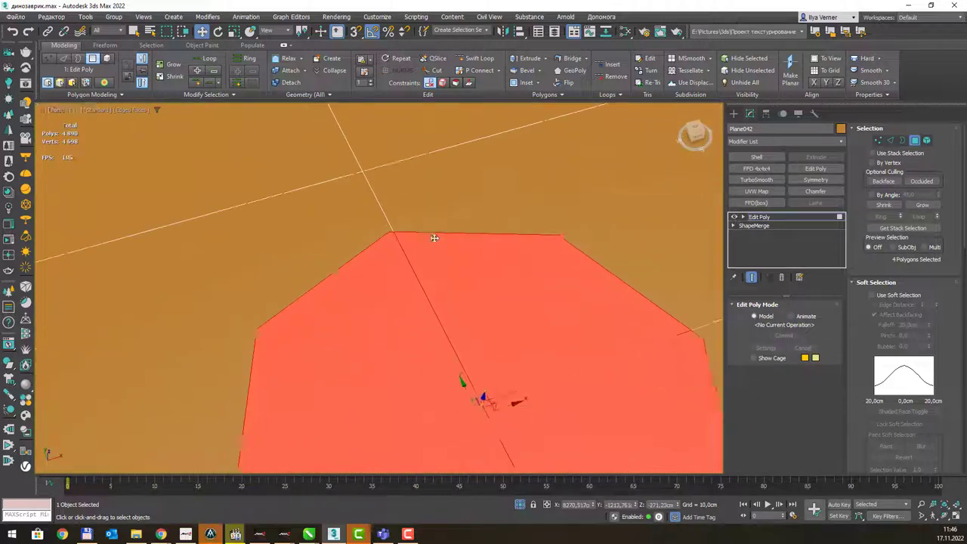
{"action": "scroll", "coordinate": [435, 270], "scroll_direction": "down", "scroll_amount": 2}
{"action": "scroll", "coordinate": [450, 274], "scroll_direction": "down", "scroll_amount": 2}
- At Vertex level, trial-select several octagon vertices, then clear the selection
{"action": "key", "text": "1"}
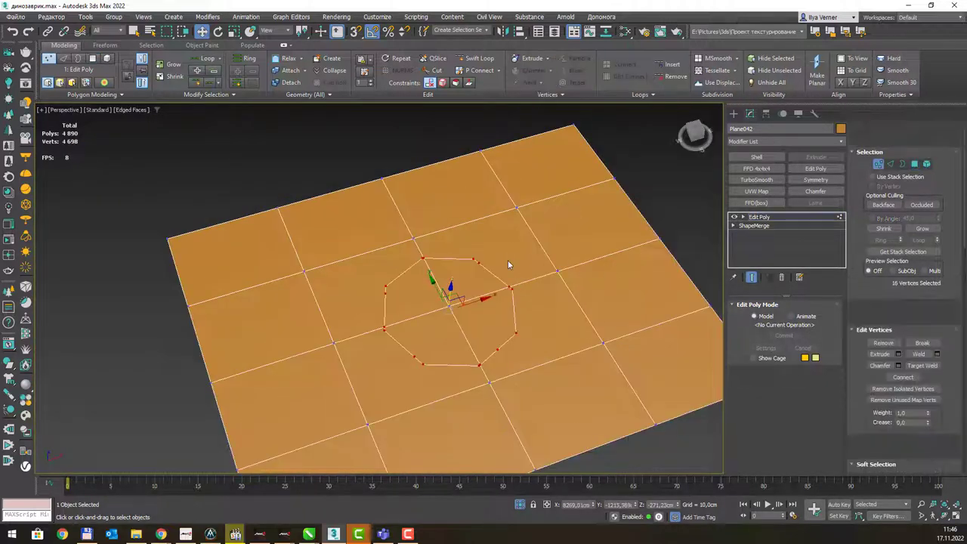
{"action": "scroll", "coordinate": [411, 259], "scroll_direction": "up", "scroll_amount": 3}
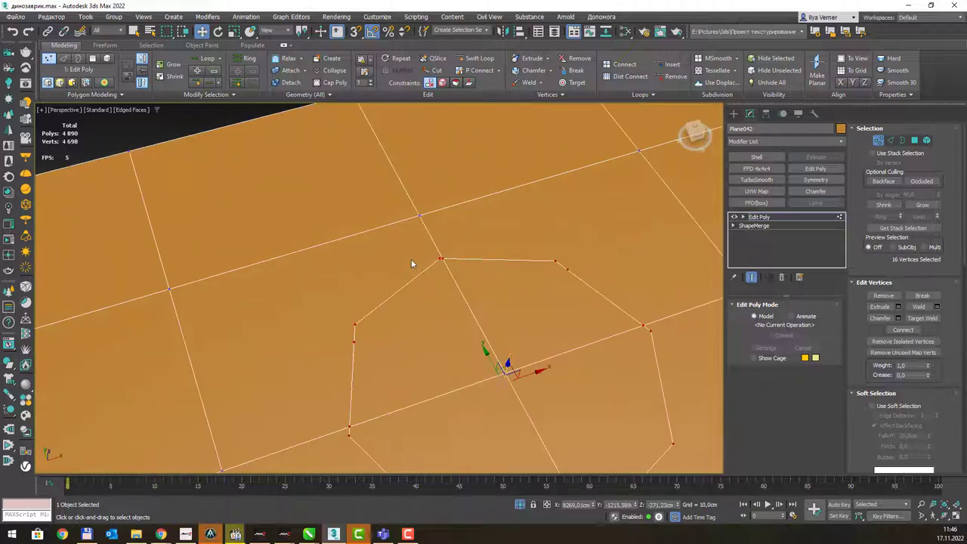
{"action": "left_click", "coordinate": [397, 316]}
{"action": "left_click_drag", "start_coordinate": [398, 308], "coordinate": [352, 332]}
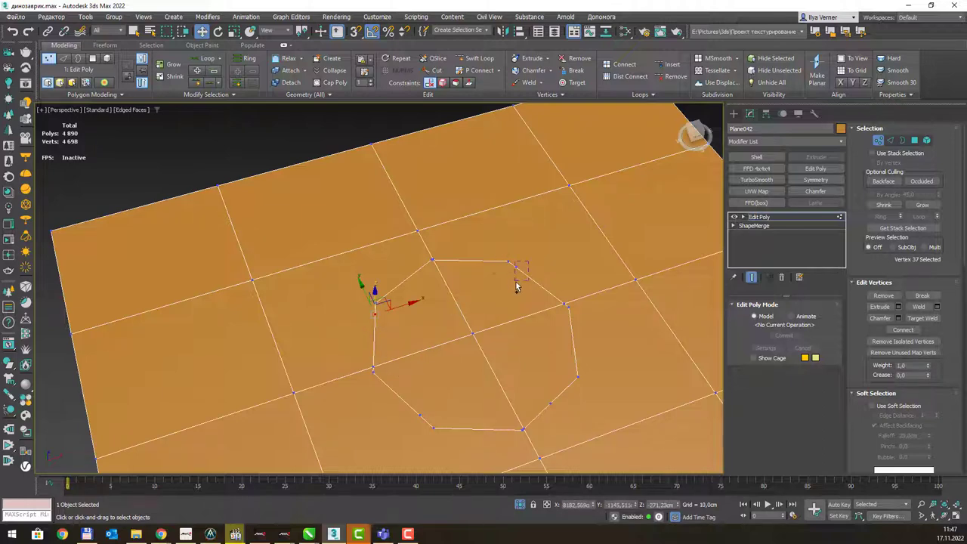
{"action": "left_click_drag", "start_coordinate": [508, 282], "coordinate": [517, 286], "text": "ctrl"}
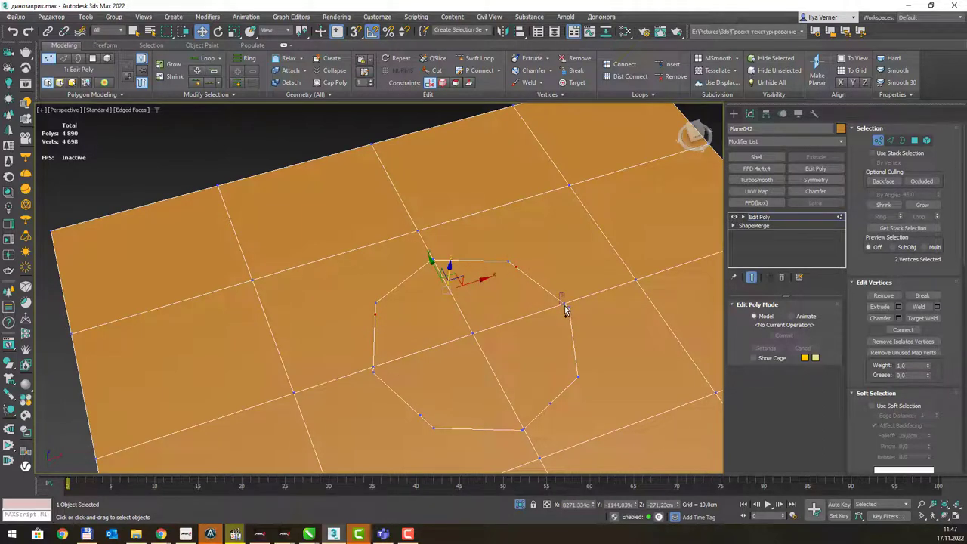
{"action": "left_click", "coordinate": [564, 307], "text": "ctrl"}
{"action": "left_click_drag", "start_coordinate": [539, 399], "coordinate": [540, 399], "text": "ctrl"}
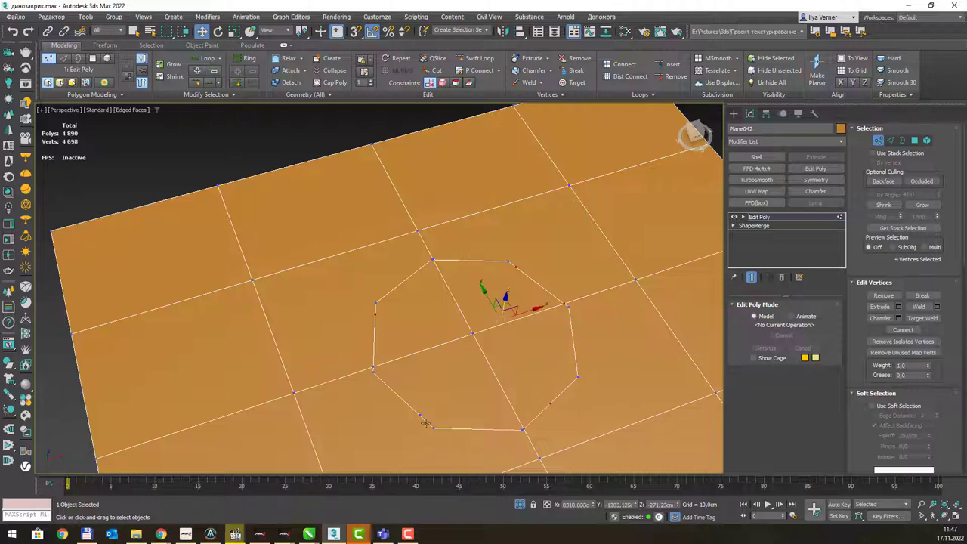
{"action": "left_click", "coordinate": [419, 415], "text": "ctrl"}
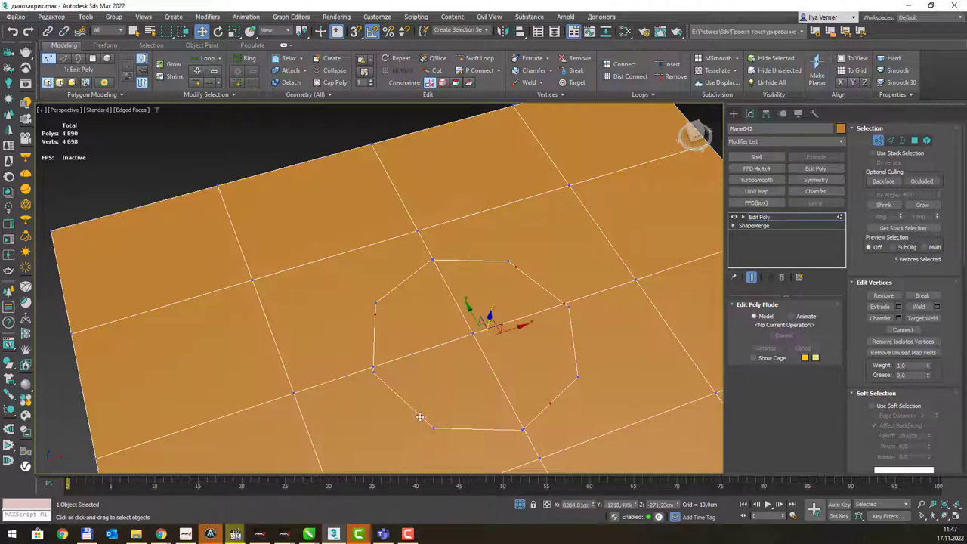
{"action": "left_click", "coordinate": [373, 368], "text": "ctrl"}
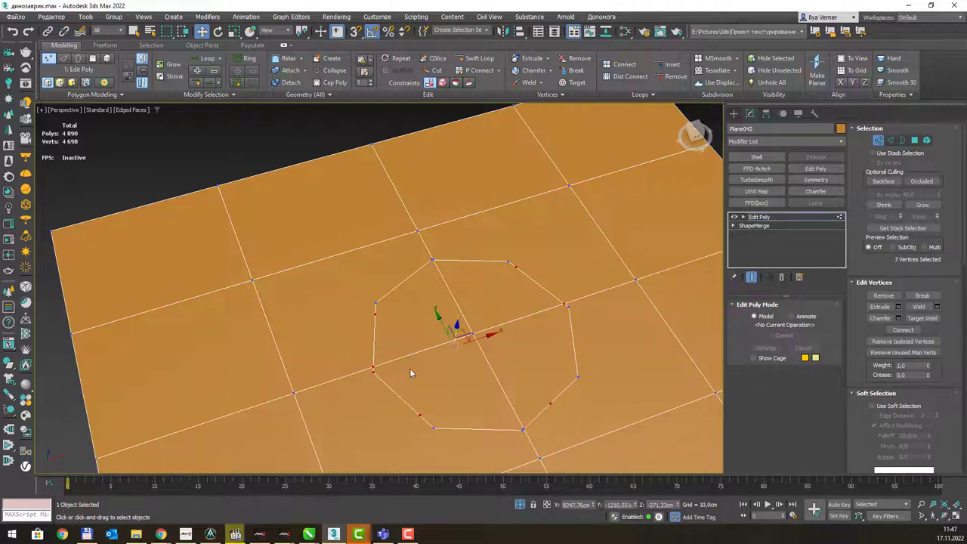
{"action": "left_click_drag", "start_coordinate": [392, 378], "coordinate": [392, 377], "text": "alt"}
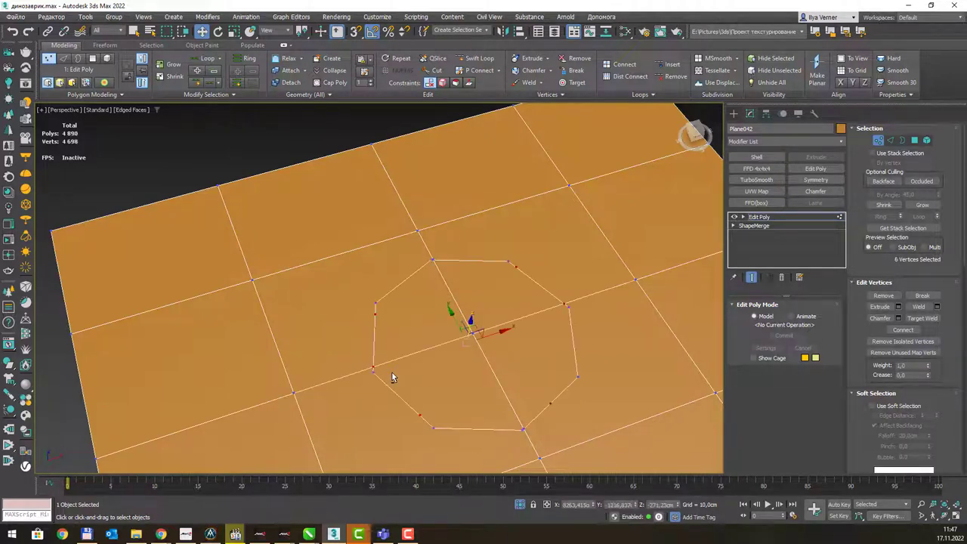
{"action": "left_click", "coordinate": [427, 320]}
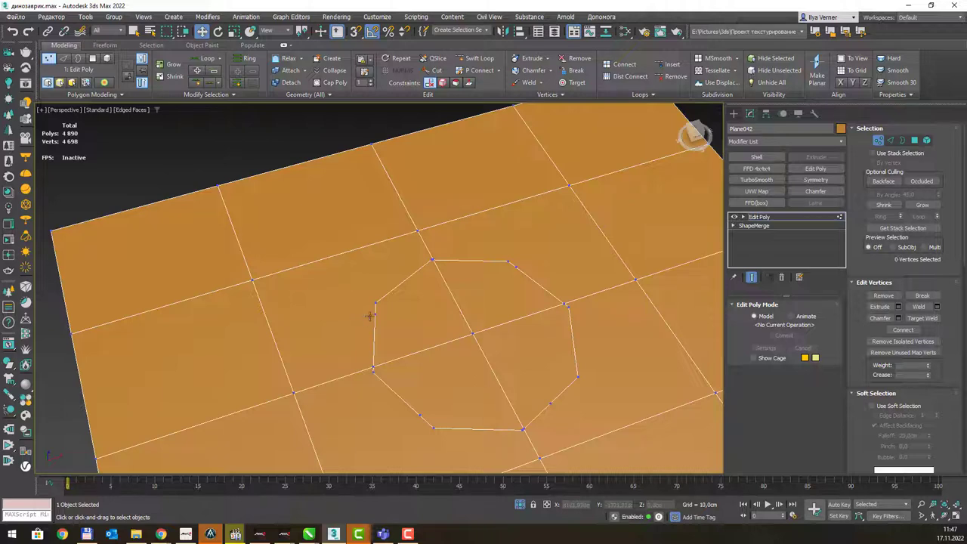
- Delete a stray vertex on the octagon edge and the extra vertex at an edge junction
{"action": "scroll", "coordinate": [371, 311], "scroll_direction": "up", "scroll_amount": 4}
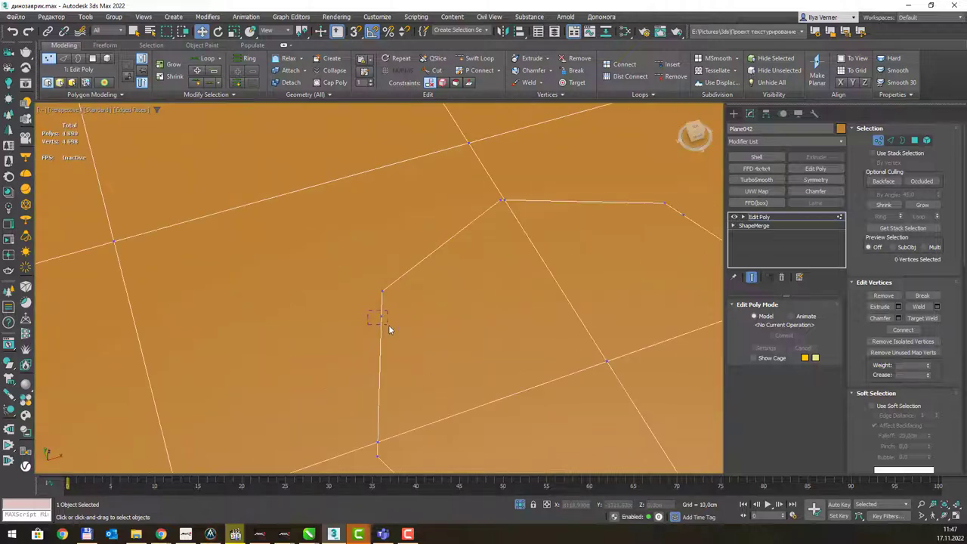
{"action": "left_click", "coordinate": [390, 329]}
{"action": "key", "text": "BackSpace"}
{"action": "scroll", "coordinate": [536, 191], "scroll_direction": "up", "scroll_amount": 2}
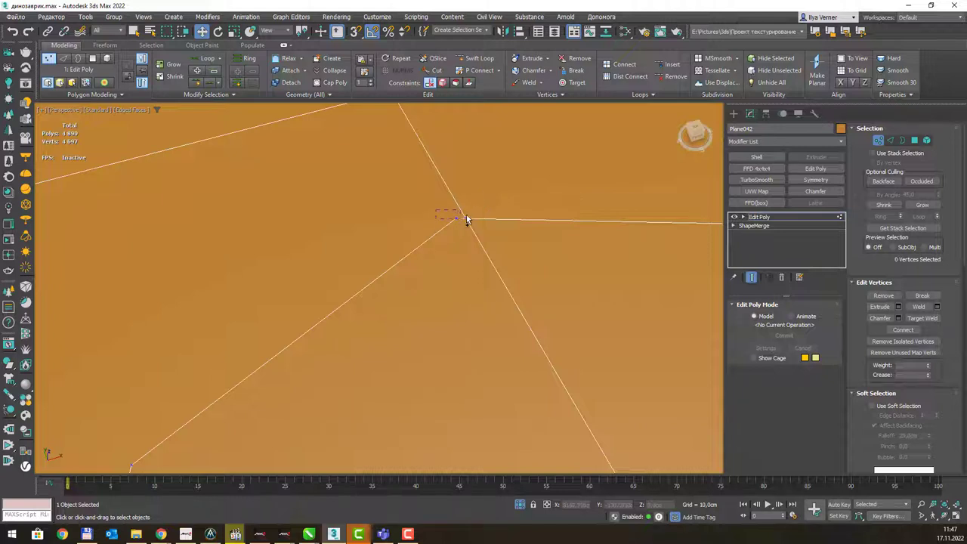
{"action": "left_click_drag", "start_coordinate": [465, 241], "coordinate": [465, 242]}
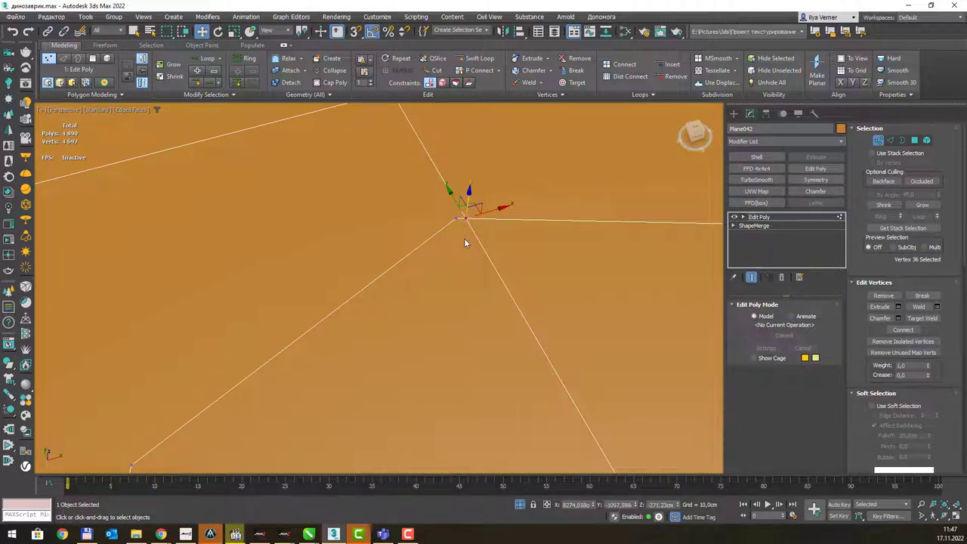
{"action": "middle_click_drag", "start_coordinate": [463, 238], "coordinate": [485, 192], "text": "alt"}
{"action": "left_click", "coordinate": [412, 319]}
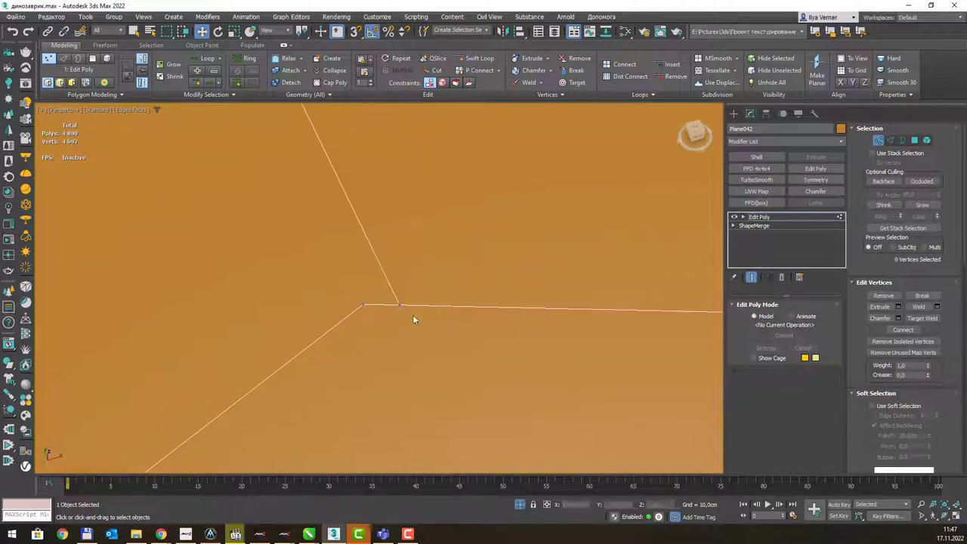
{"action": "left_click", "coordinate": [363, 304]}
{"action": "key", "text": "BackSpace"}
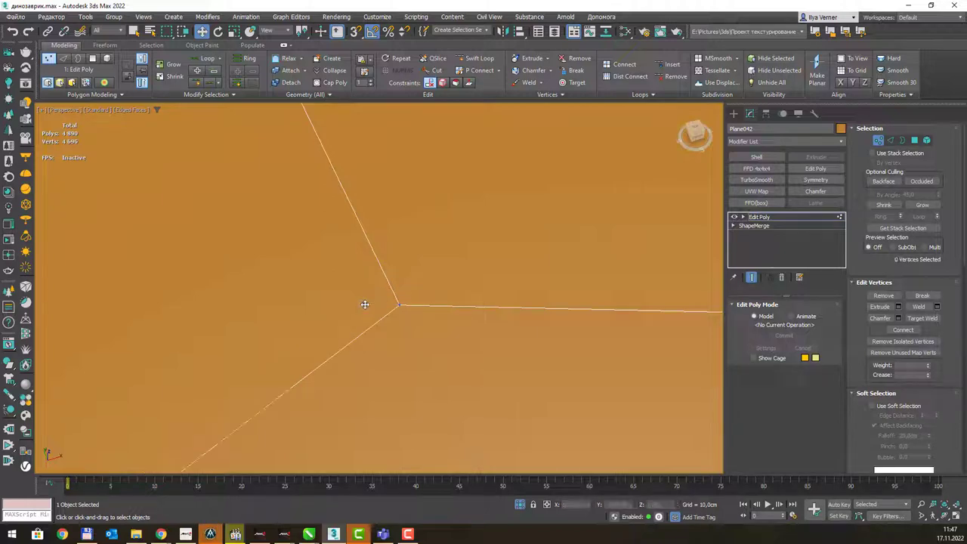
- Delete three more stray vertices so the octagon edges run straight
{"action": "scroll", "coordinate": [392, 297], "scroll_direction": "down", "scroll_amount": 3}
{"action": "middle_click_drag", "start_coordinate": [518, 302], "coordinate": [418, 283], "text": "alt"}
{"action": "scroll", "coordinate": [423, 283], "scroll_direction": "up", "scroll_amount": 2}
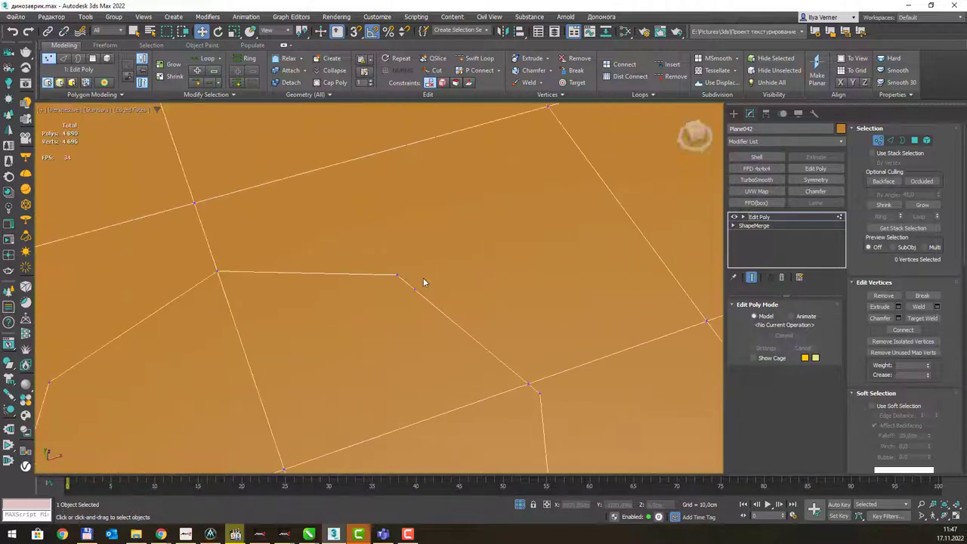
{"action": "left_click", "coordinate": [408, 309]}
{"action": "key", "text": "BackSpace"}
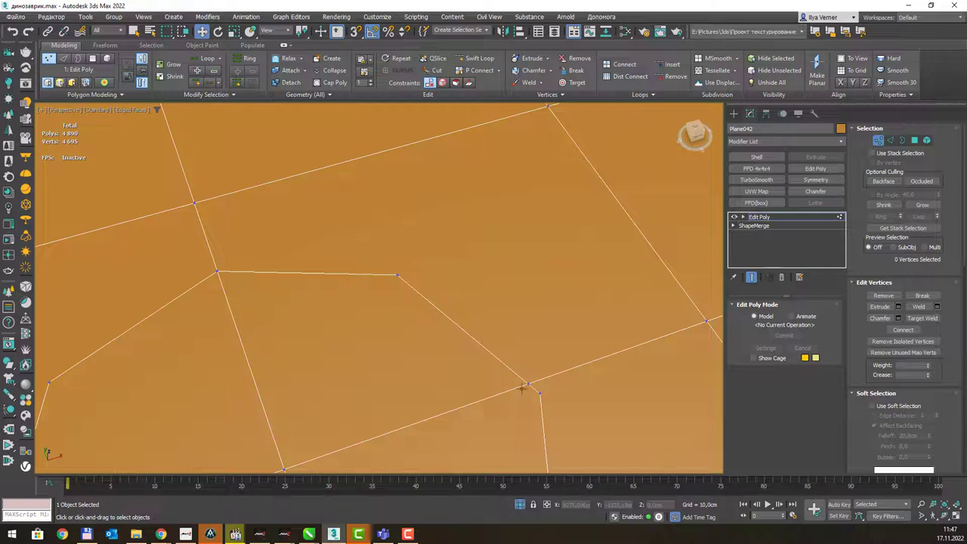
{"action": "left_click_drag", "start_coordinate": [556, 394], "coordinate": [509, 407]}
{"action": "key", "text": "BackSpace"}
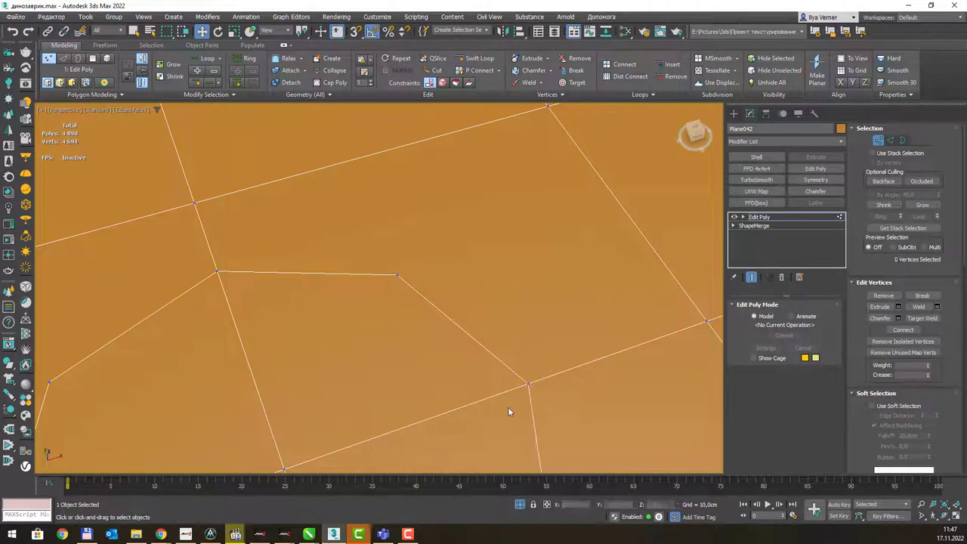
{"action": "scroll", "coordinate": [562, 414], "scroll_direction": "down", "scroll_amount": 5}
{"action": "middle_click_drag", "start_coordinate": [562, 414], "coordinate": [451, 327], "text": "alt"}
{"action": "scroll", "coordinate": [421, 330], "scroll_direction": "up", "scroll_amount": 4}
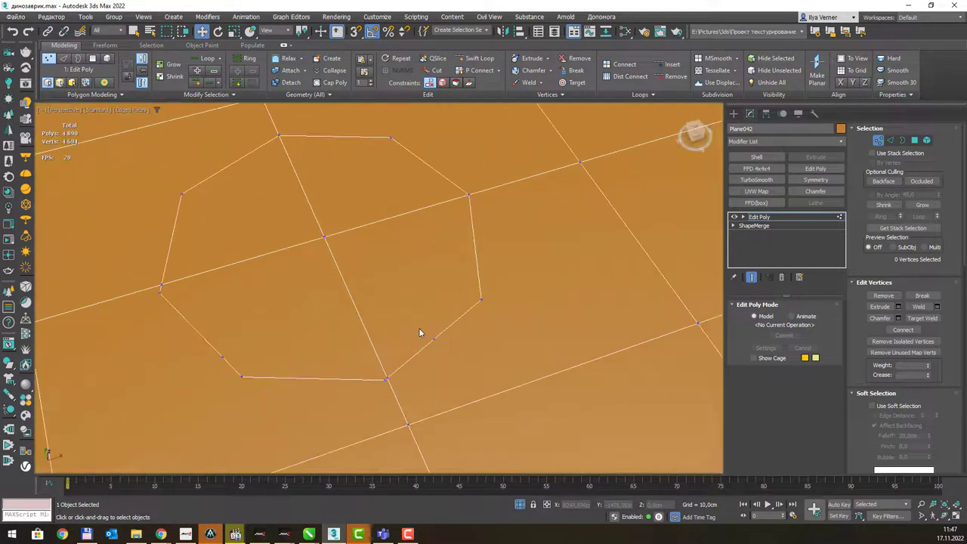
{"action": "left_click_drag", "start_coordinate": [418, 328], "coordinate": [449, 363]}
{"action": "key", "text": "BackSpace"}
- Delete the extra vertices at the line intersection, the octagon corner, and below the intersection
{"action": "scroll", "coordinate": [346, 380], "scroll_direction": "up", "scroll_amount": 4}
{"action": "left_click", "coordinate": [474, 371]}
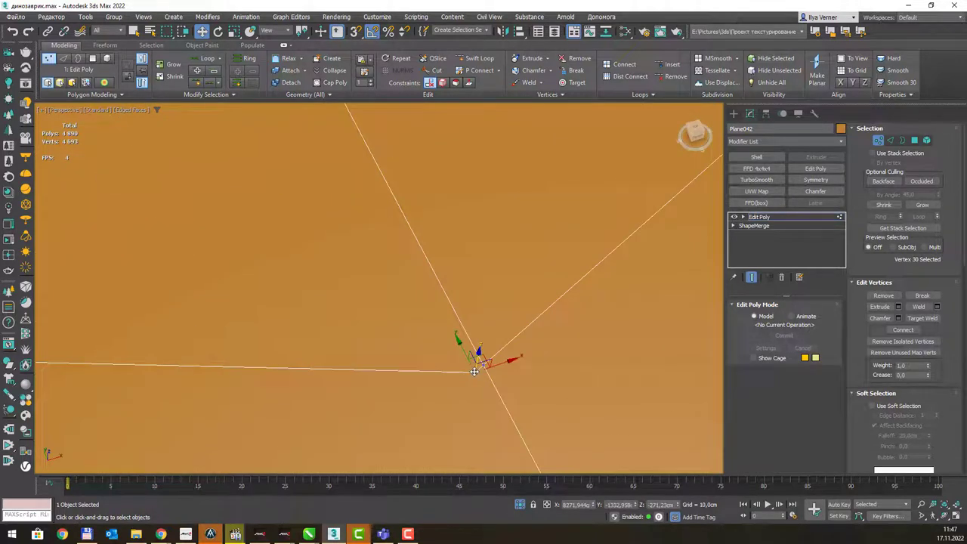
{"action": "key", "text": "BackSpace"}
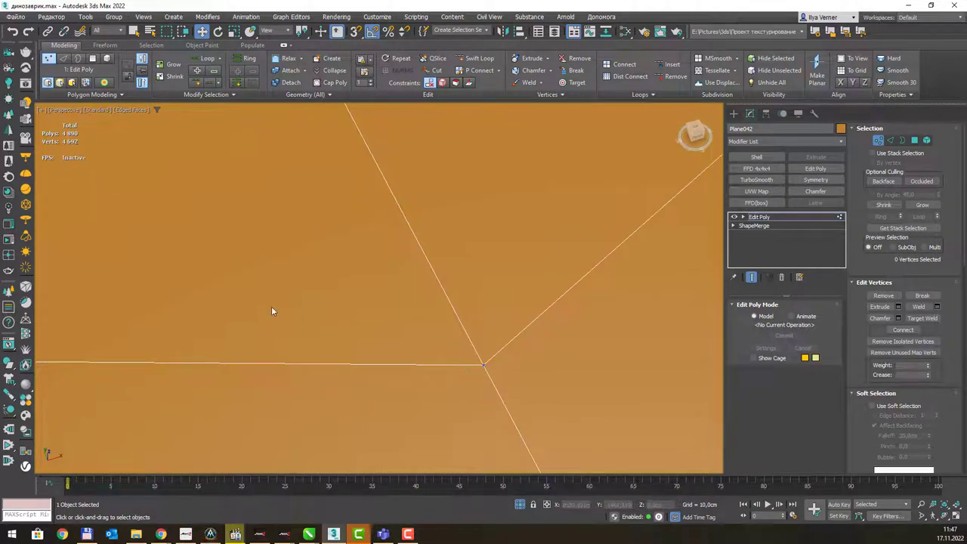
{"action": "scroll", "coordinate": [273, 314], "scroll_direction": "down", "scroll_amount": 5}
{"action": "left_click", "coordinate": [240, 330]}
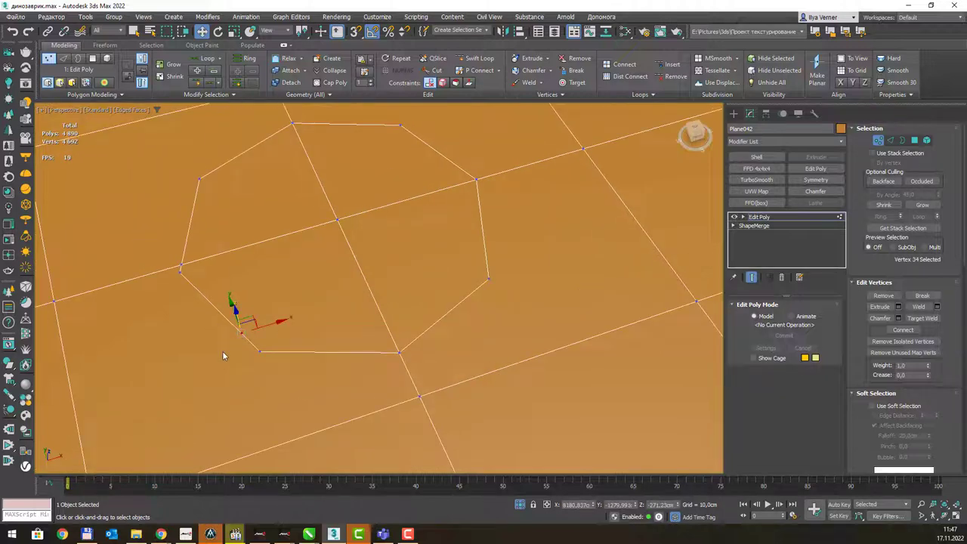
{"action": "key", "text": "BackSpace"}
{"action": "scroll", "coordinate": [173, 253], "scroll_direction": "up", "scroll_amount": 3}
{"action": "scroll", "coordinate": [204, 295], "scroll_direction": "up", "scroll_amount": 2}
{"action": "left_click_drag", "start_coordinate": [204, 297], "coordinate": [165, 318]}
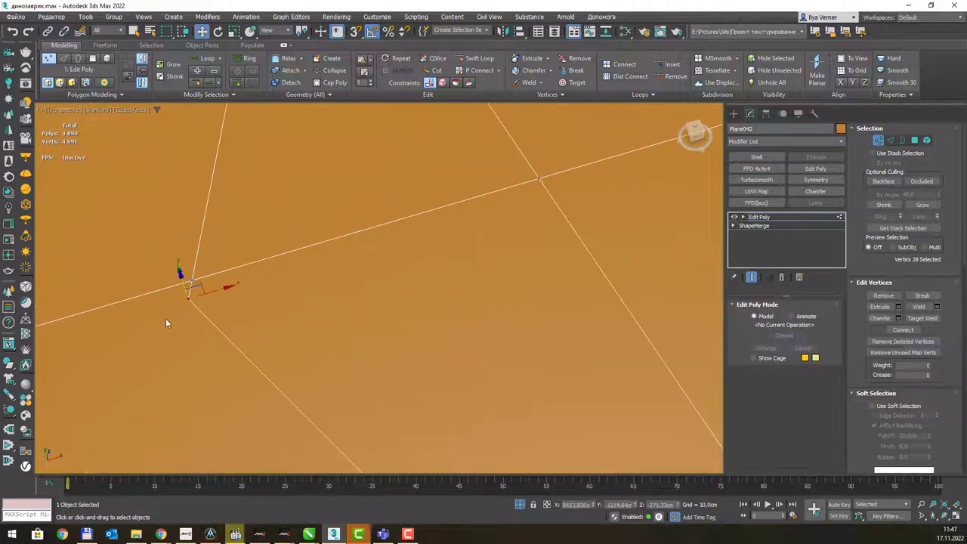
{"action": "key", "text": "BackSpace"}
{"action": "scroll", "coordinate": [268, 287], "scroll_direction": "down", "scroll_amount": 5}
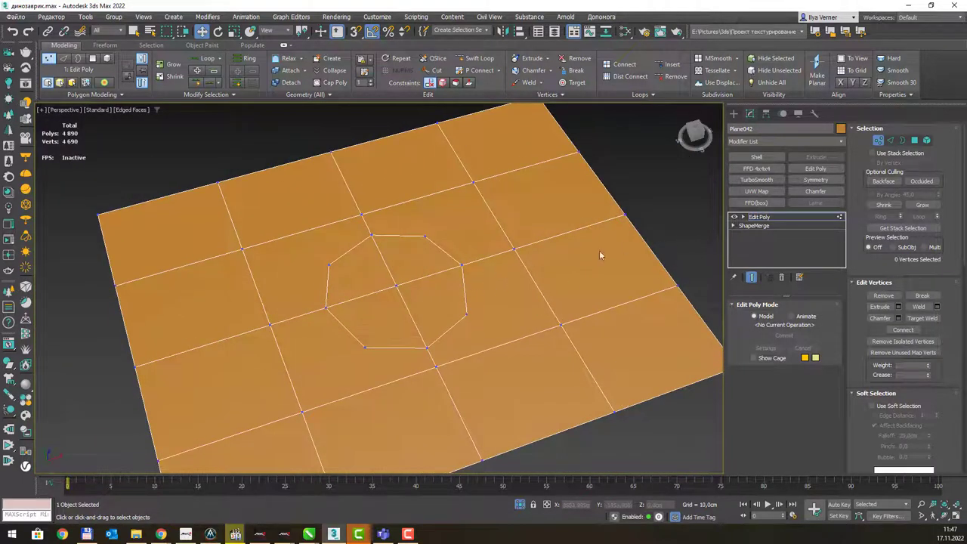
- At Polygon level, inspect the octagon's quarter sections, trying and cancelling a move
{"action": "middle_click_drag", "start_coordinate": [428, 288], "coordinate": [437, 303]}
{"action": "key", "text": "4"}
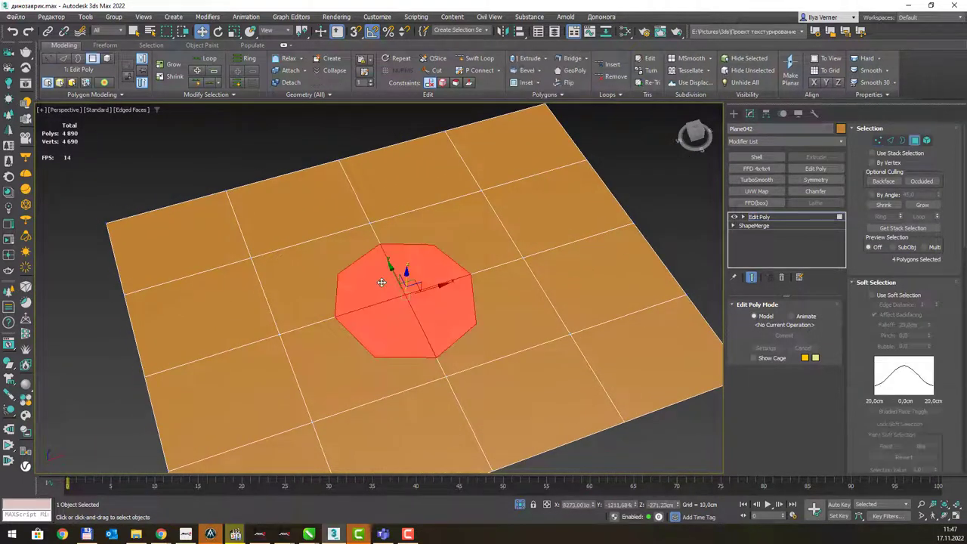
{"action": "left_click", "coordinate": [437, 283]}
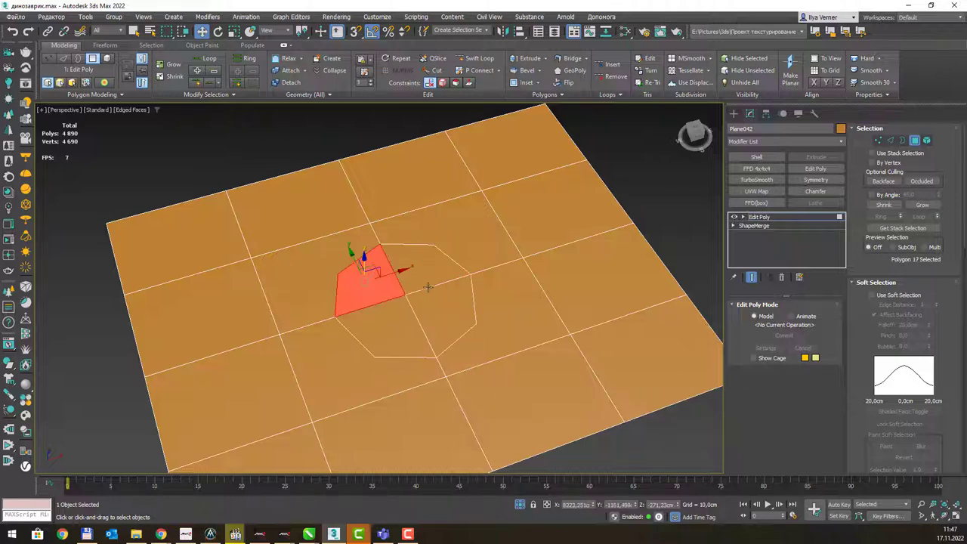
{"action": "left_click_drag", "start_coordinate": [427, 288], "coordinate": [466, 322]}
{"action": "right_click", "coordinate": [466, 323]}
{"action": "left_click", "coordinate": [397, 278]}
{"action": "middle_click_drag", "start_coordinate": [379, 228], "coordinate": [387, 231]}
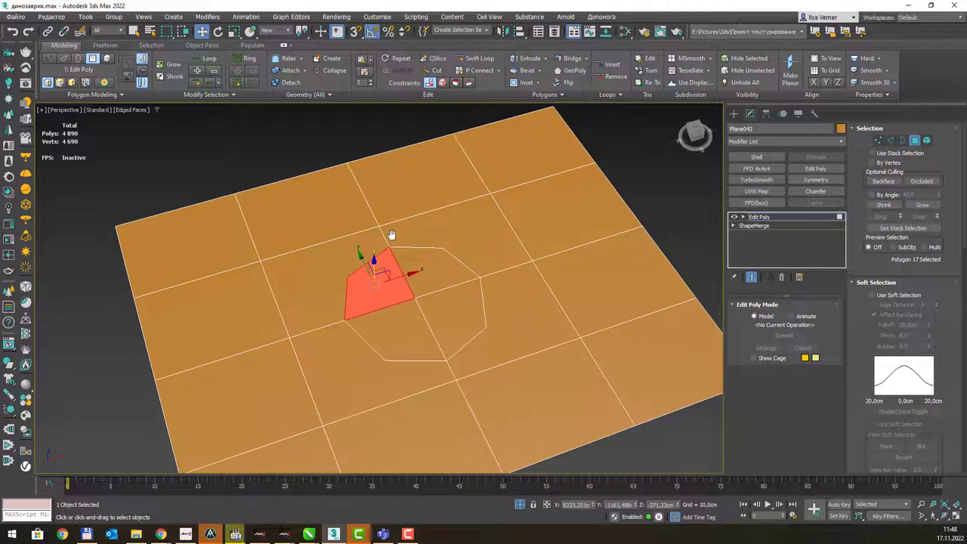
- Cut edges from the octagon vertices out to the surrounding grid lines on the left, top and right
{"action": "left_click", "coordinate": [437, 70]}
{"action": "left_click", "coordinate": [348, 276]}
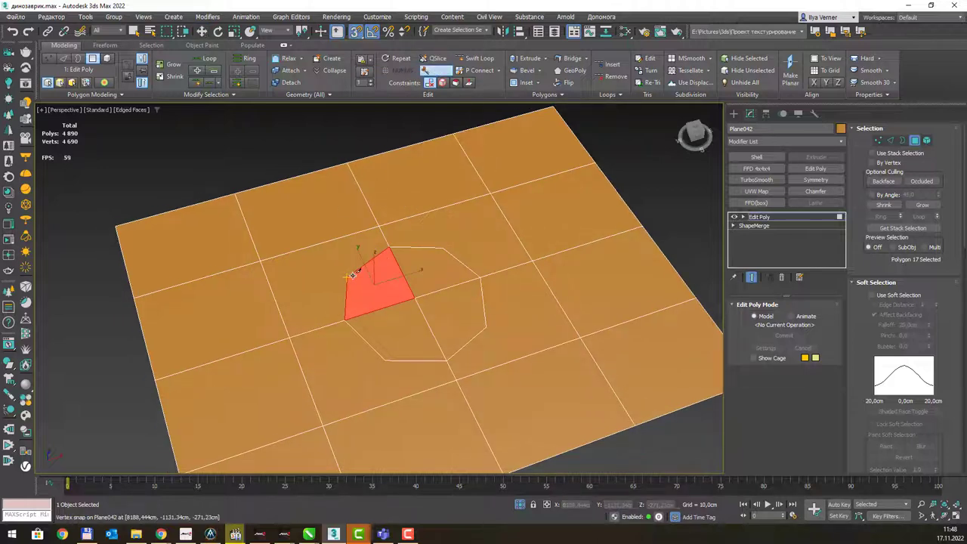
{"action": "left_click", "coordinate": [261, 261]}
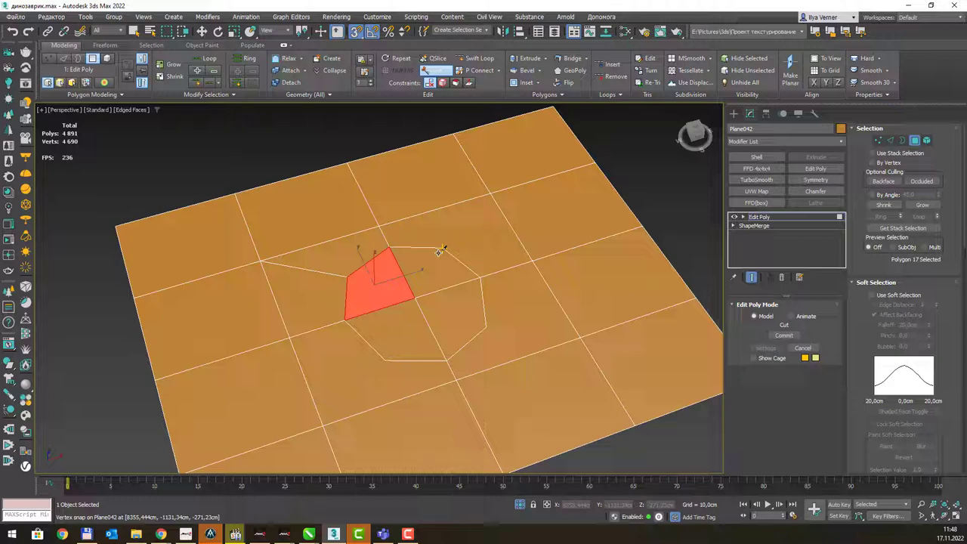
{"action": "left_click", "coordinate": [492, 193]}
{"action": "left_click", "coordinate": [486, 327]}
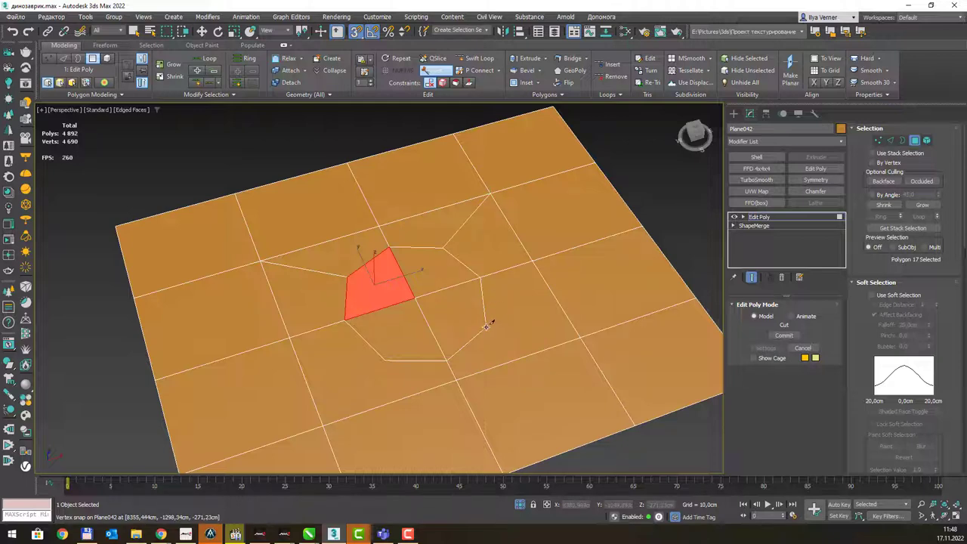
{"action": "left_click", "coordinate": [580, 338]}
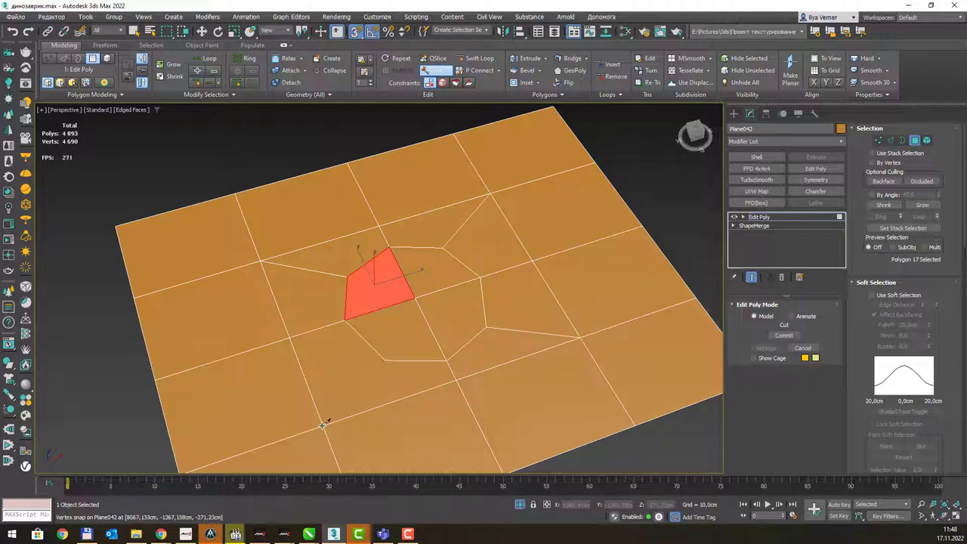
{"action": "right_click", "coordinate": [419, 325]}
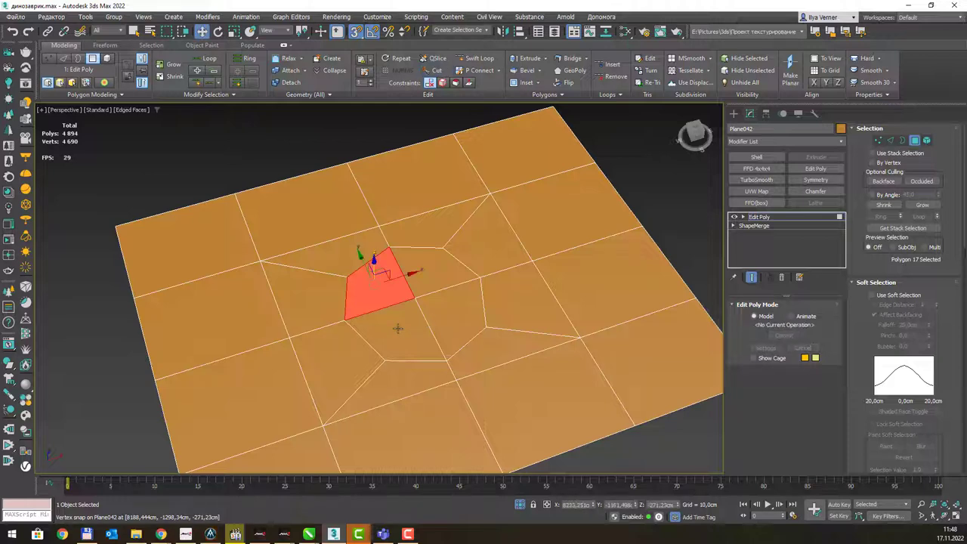
- Select all four octagon faces
{"action": "key", "text": "q"}
{"action": "left_click", "coordinate": [399, 323]}
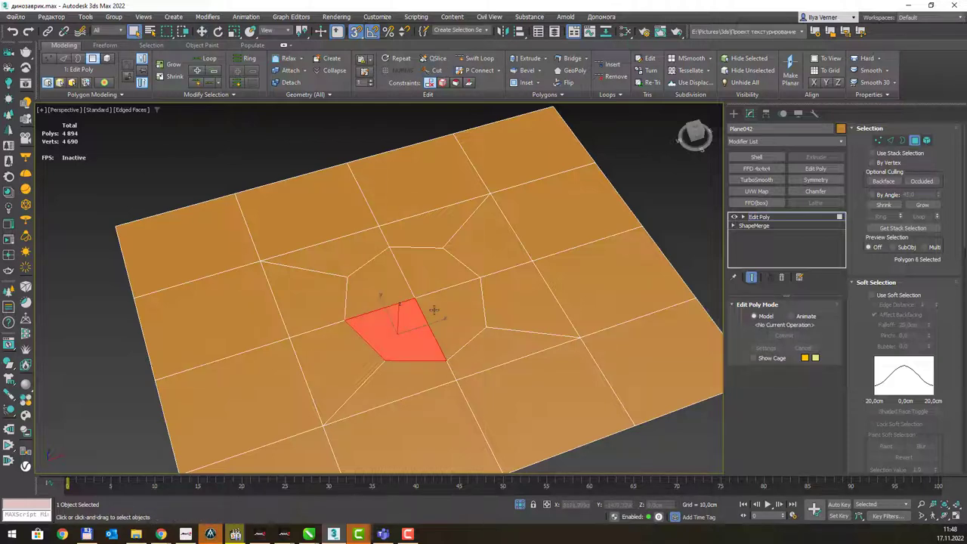
{"action": "left_click", "coordinate": [435, 310], "text": "ctrl"}
{"action": "left_click", "coordinate": [433, 278], "text": "ctrl"}
{"action": "left_click", "coordinate": [379, 279], "text": "ctrl"}
{"action": "middle_click_drag", "start_coordinate": [412, 308], "coordinate": [443, 317]}
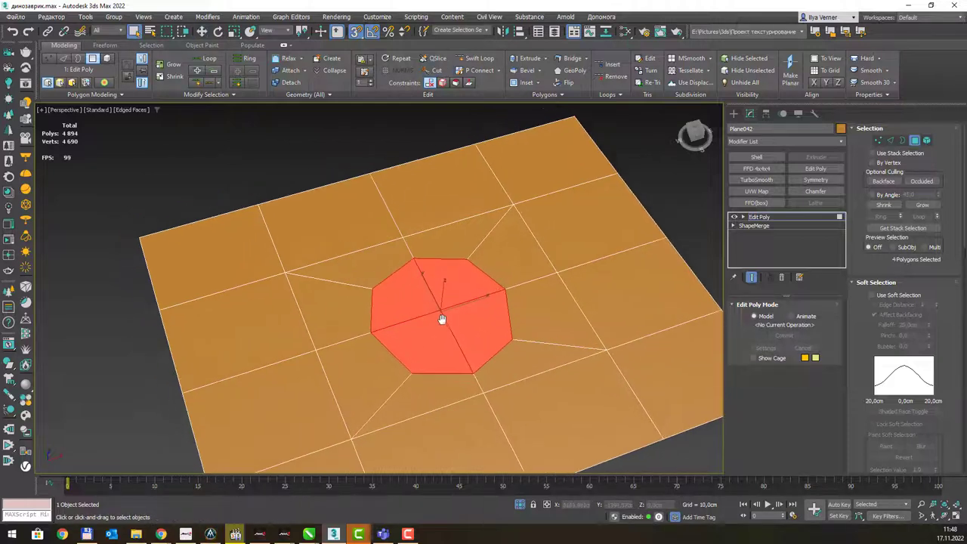
- Shift-drag the faces down into an octagonal pit, check the scene, then view the hole-methods slide
{"action": "key", "text": "w"}
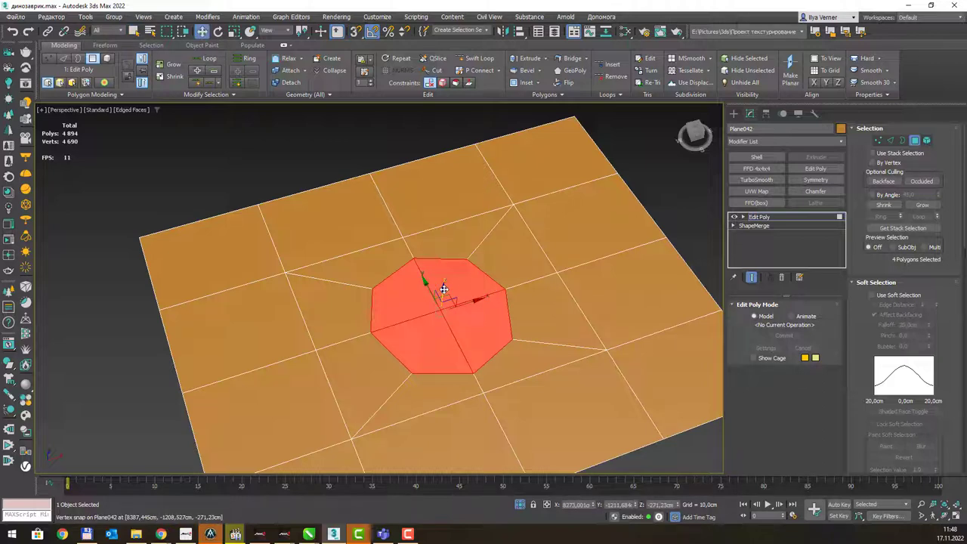
{"action": "left_click_drag", "start_coordinate": [444, 289], "coordinate": [446, 317], "text": "shift"}
{"action": "scroll", "coordinate": [495, 285], "scroll_direction": "down", "scroll_amount": 2}
{"action": "scroll", "coordinate": [496, 285], "scroll_direction": "down", "scroll_amount": 2}
{"action": "mouse_move", "coordinate": [496, 285]}
{"action": "middle_mouse_down", "text": "alt"}
{"action": "mouse_move", "coordinate": [452, 300]}
{"action": "mouse_move", "coordinate": [377, 304]}
{"action": "mouse_move", "coordinate": [419, 276]}
{"action": "middle_mouse_up", "text": "alt"}
{"action": "scroll", "coordinate": [452, 300], "scroll_direction": "down", "scroll_amount": 2}
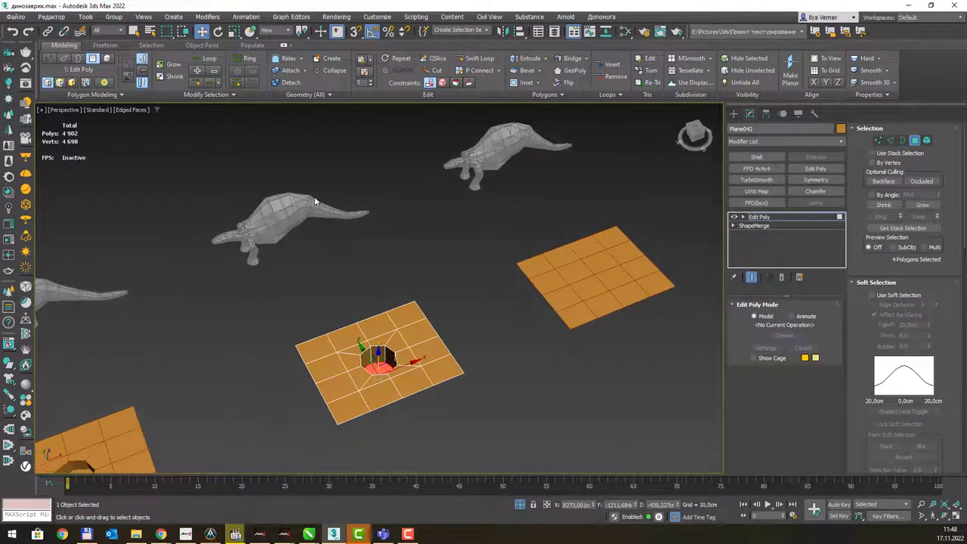
{"action": "scroll", "coordinate": [377, 237], "scroll_direction": "up", "scroll_amount": 1}
{"action": "scroll", "coordinate": [377, 237], "scroll_direction": "up", "scroll_amount": 3}
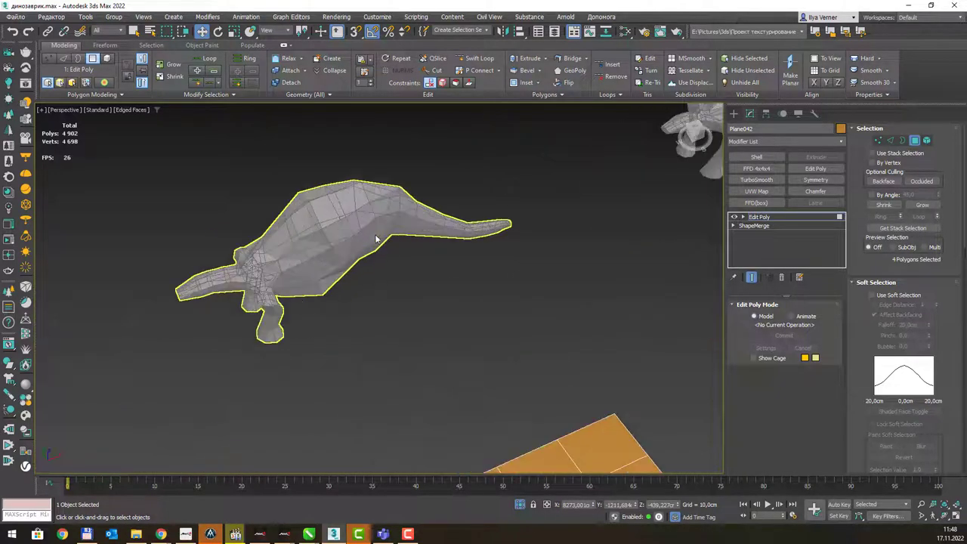
{"action": "scroll", "coordinate": [378, 234], "scroll_direction": "up", "scroll_amount": 2}
{"action": "scroll", "coordinate": [366, 240], "scroll_direction": "down", "scroll_amount": 5}
{"action": "scroll", "coordinate": [371, 216], "scroll_direction": "up", "scroll_amount": 1}
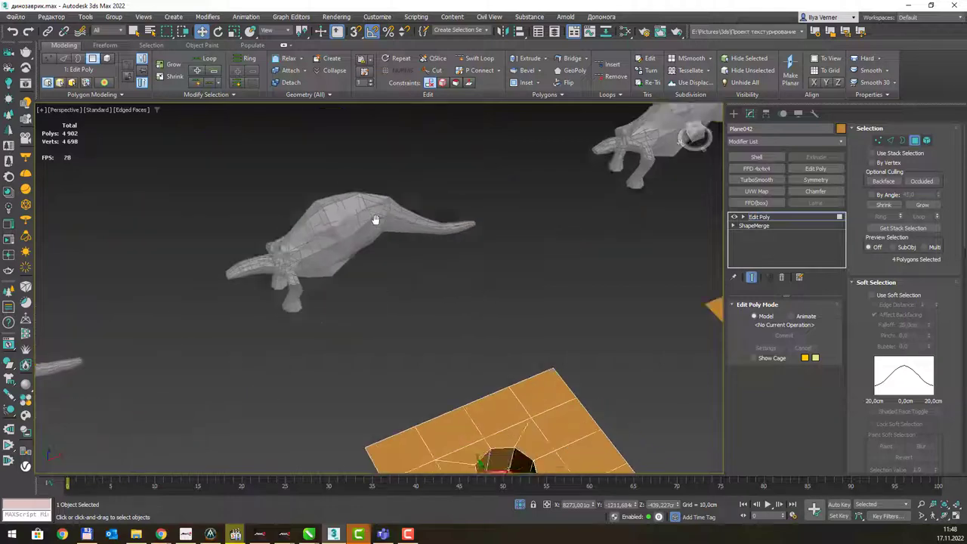
{"action": "scroll", "coordinate": [389, 228], "scroll_direction": "down", "scroll_amount": 2}
{"action": "key", "text": "alt+Tab"}
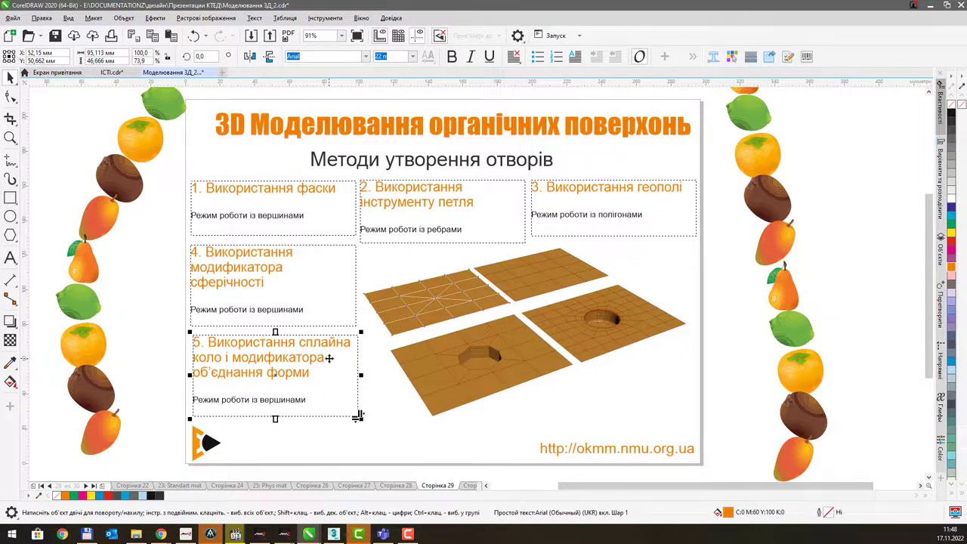
- Back in the scene, exit sub-object editing and select the plain middle plane
{"action": "key", "text": "alt+Tab"}
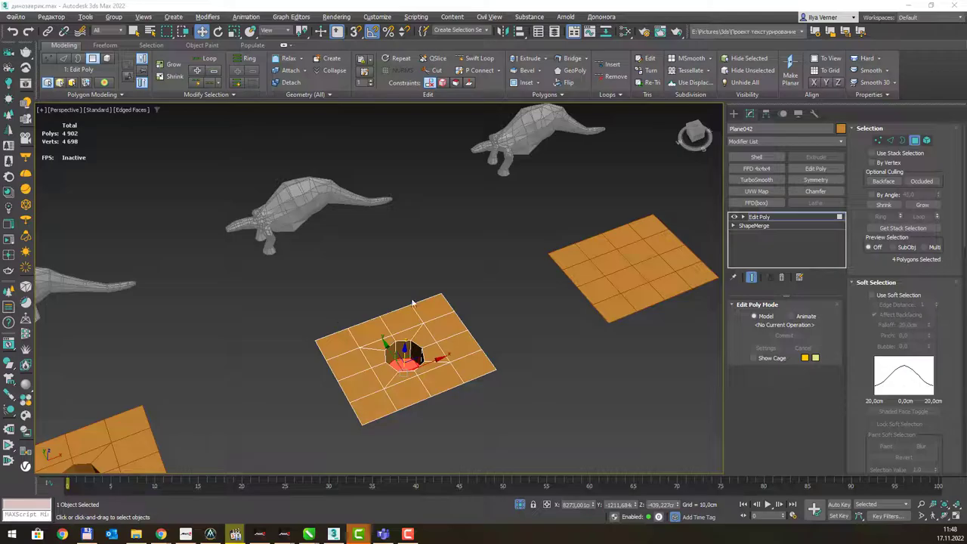
{"action": "middle_click_drag", "start_coordinate": [646, 267], "coordinate": [435, 320]}
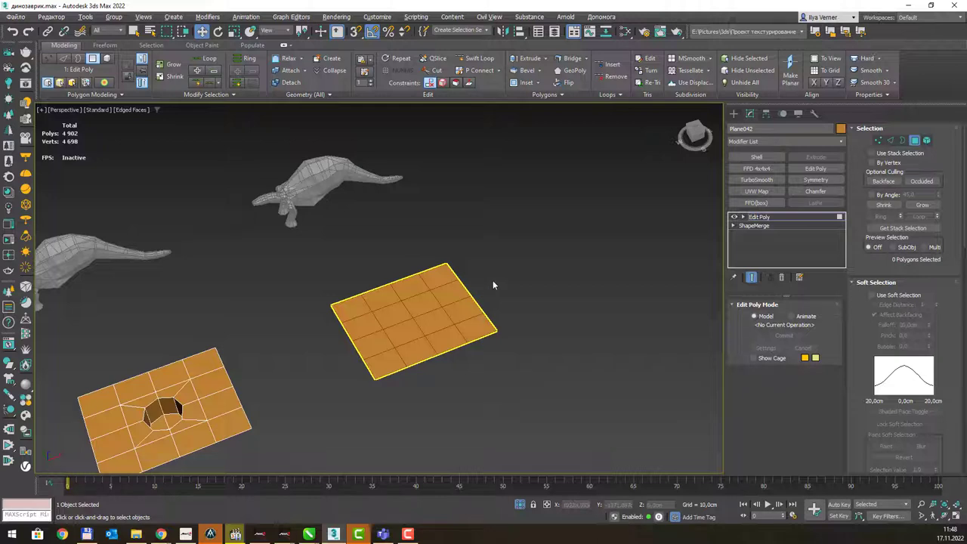
{"action": "left_click", "coordinate": [734, 114]}
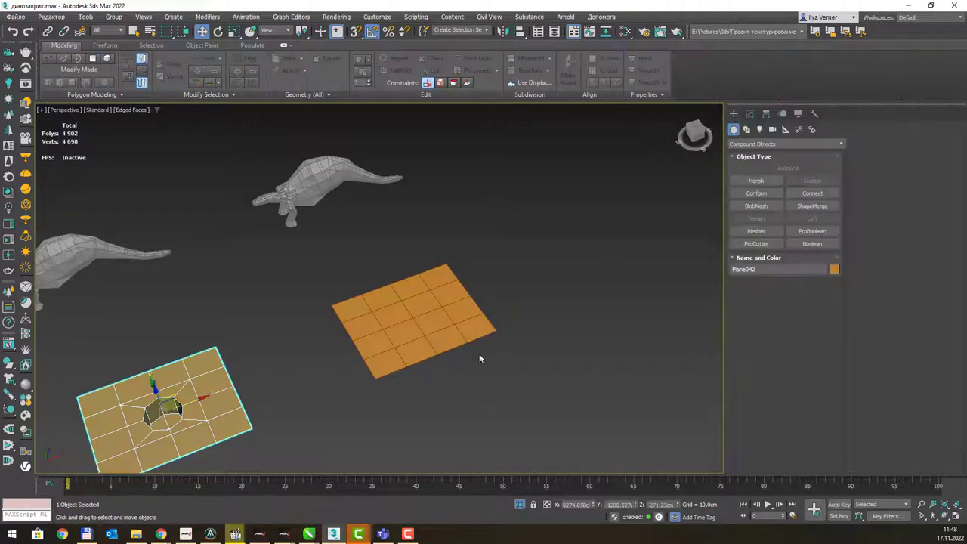
{"action": "key", "text": "1"}
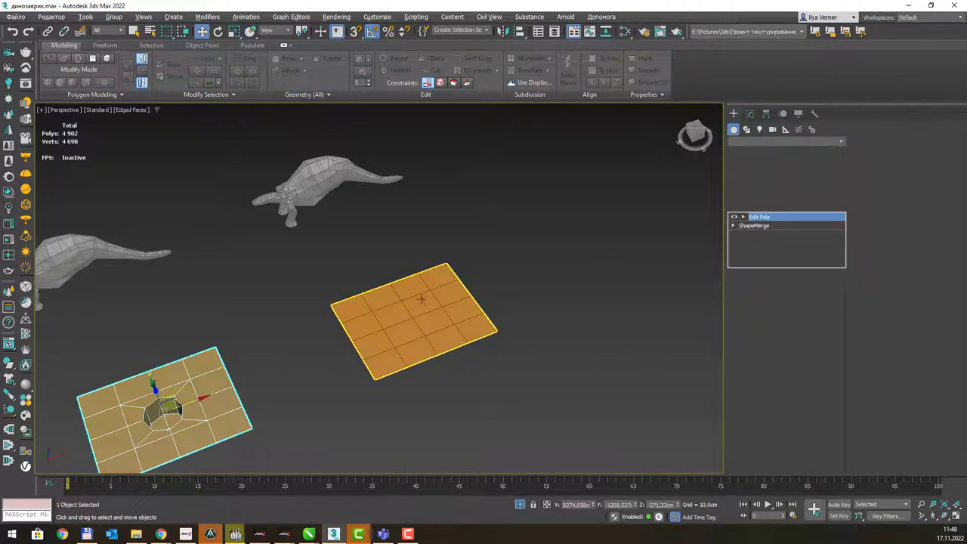
{"action": "key", "text": "1"}
{"action": "left_click", "coordinate": [520, 269]}
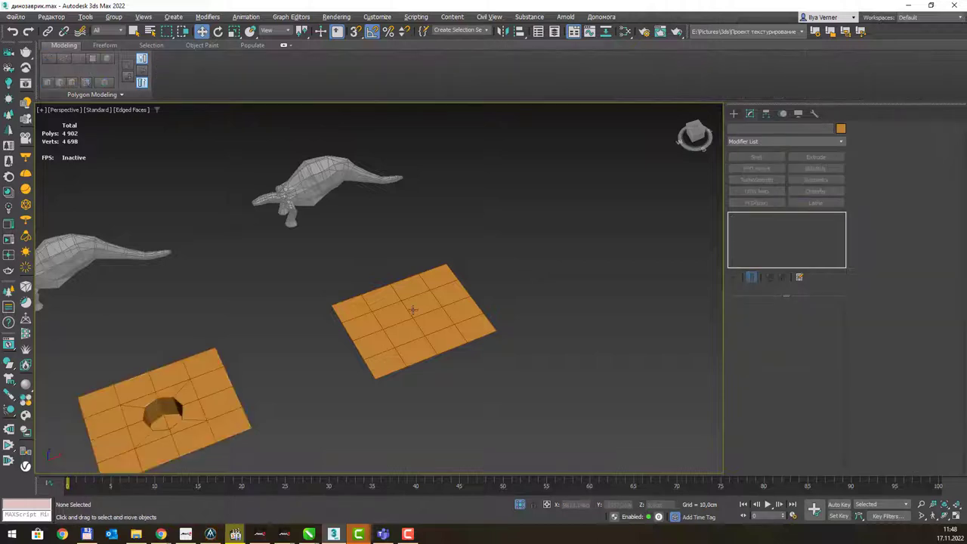
{"action": "left_click", "coordinate": [413, 310]}
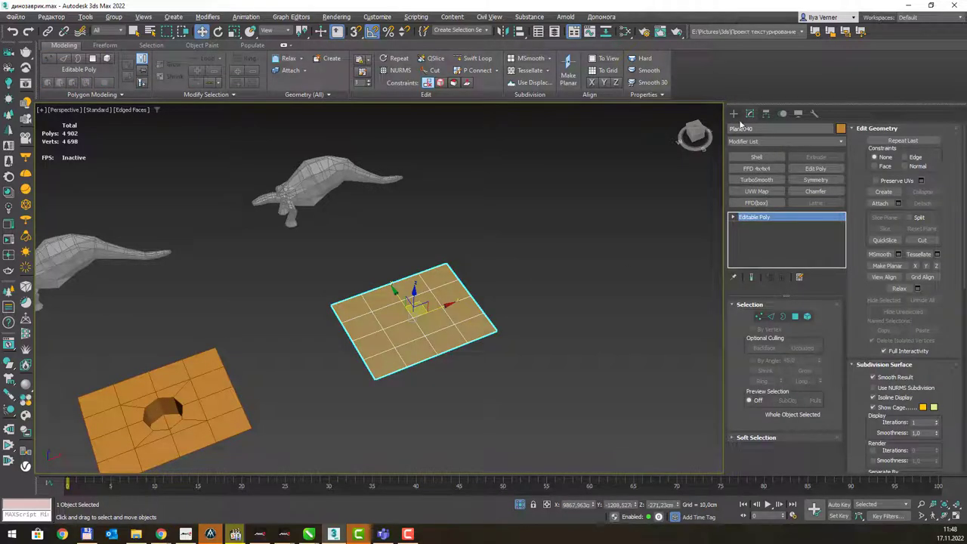
- Draw a tall Standard Primitives cylinder standing in the middle of the plain plane
{"action": "left_click", "coordinate": [733, 113]}
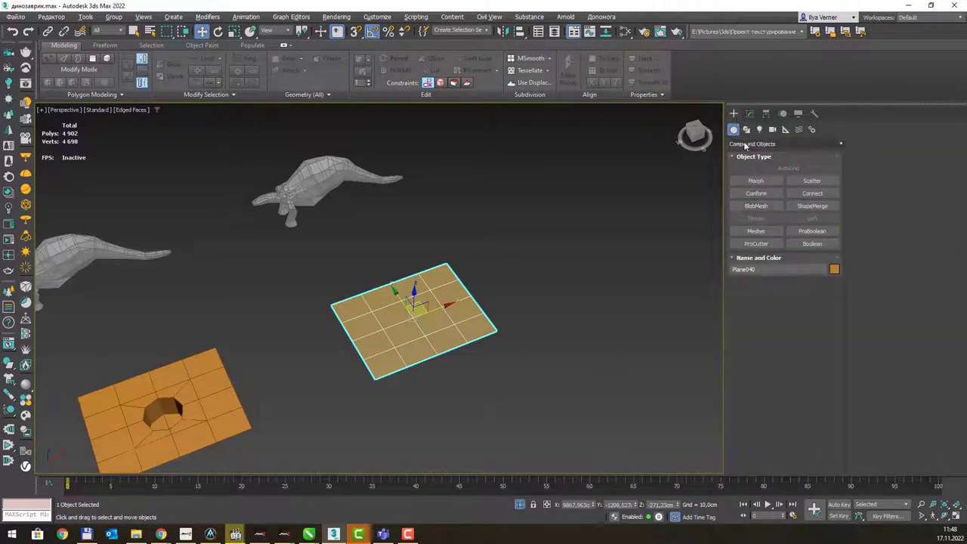
{"action": "left_click", "coordinate": [746, 145]}
{"action": "left_click", "coordinate": [765, 155]}
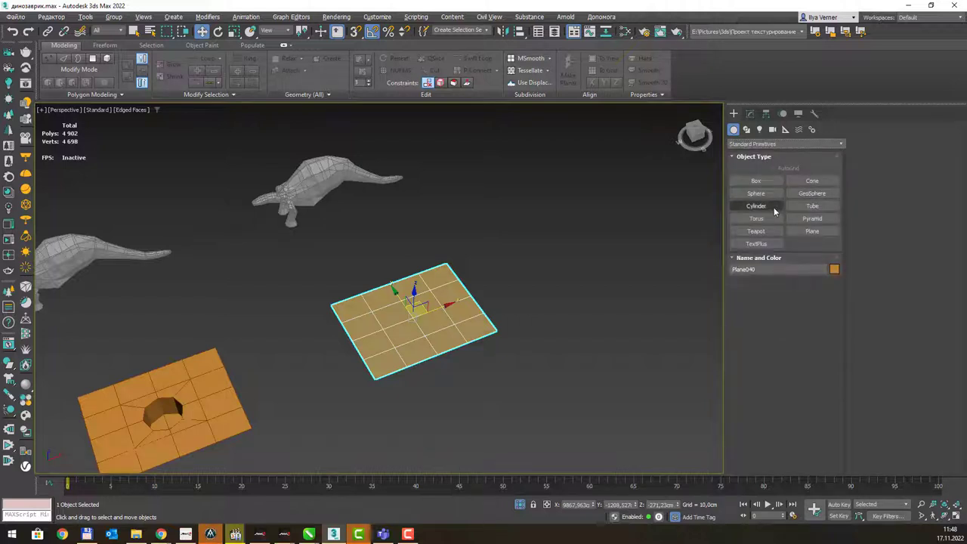
{"action": "left_click", "coordinate": [756, 205]}
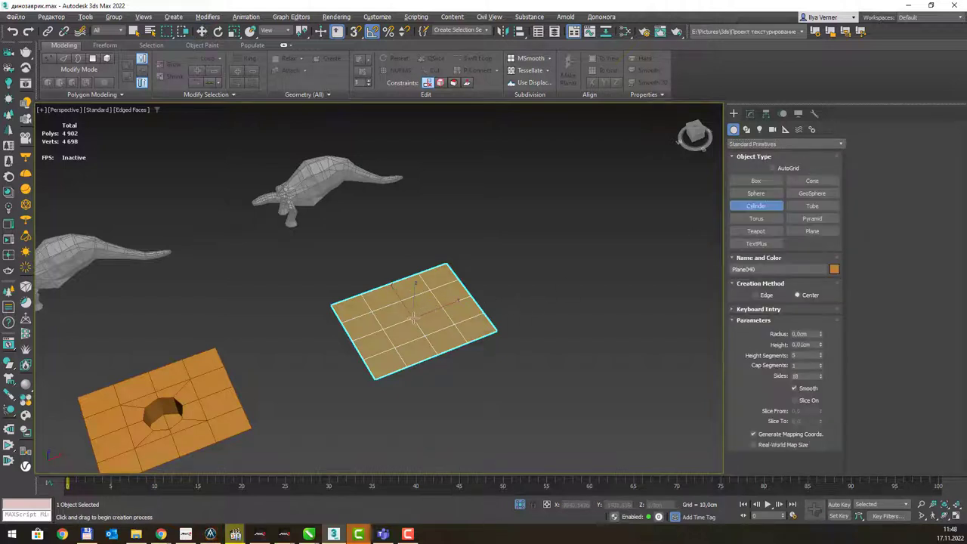
{"action": "left_click_drag", "start_coordinate": [413, 317], "coordinate": [417, 319]}
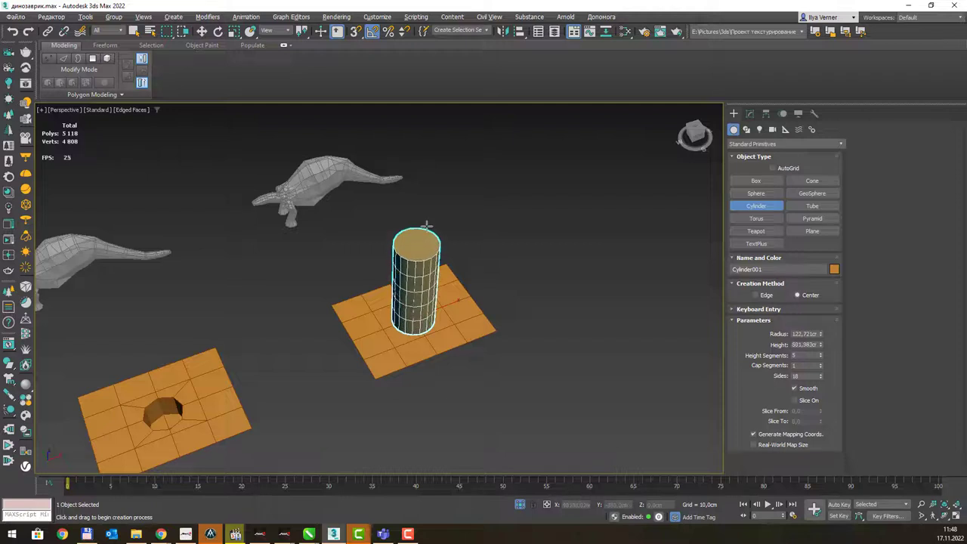
{"action": "left_click", "coordinate": [427, 231]}
{"action": "right_click", "coordinate": [428, 231]}
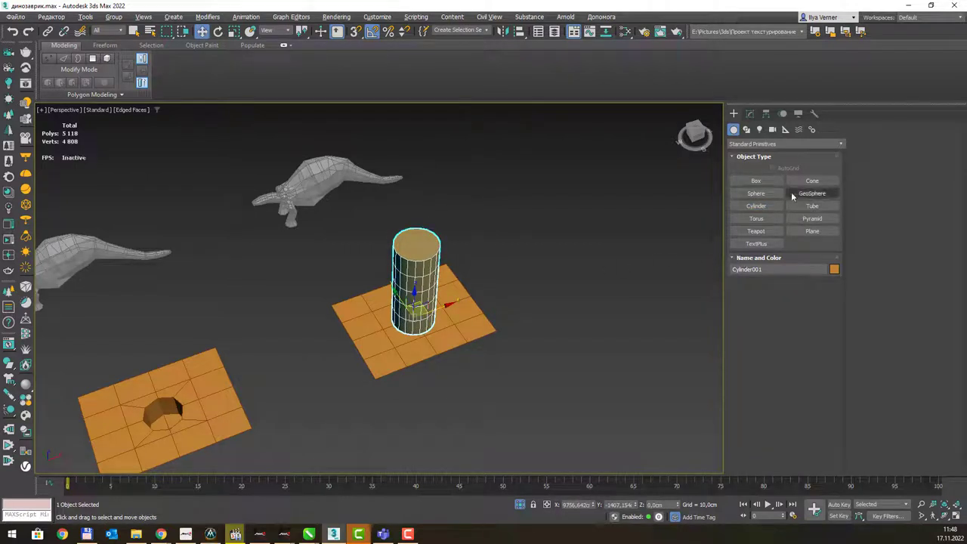
- Reduce the cylinder's Sides from 18 to 5 to make a pentagonal prism
{"action": "left_click", "coordinate": [749, 114]}
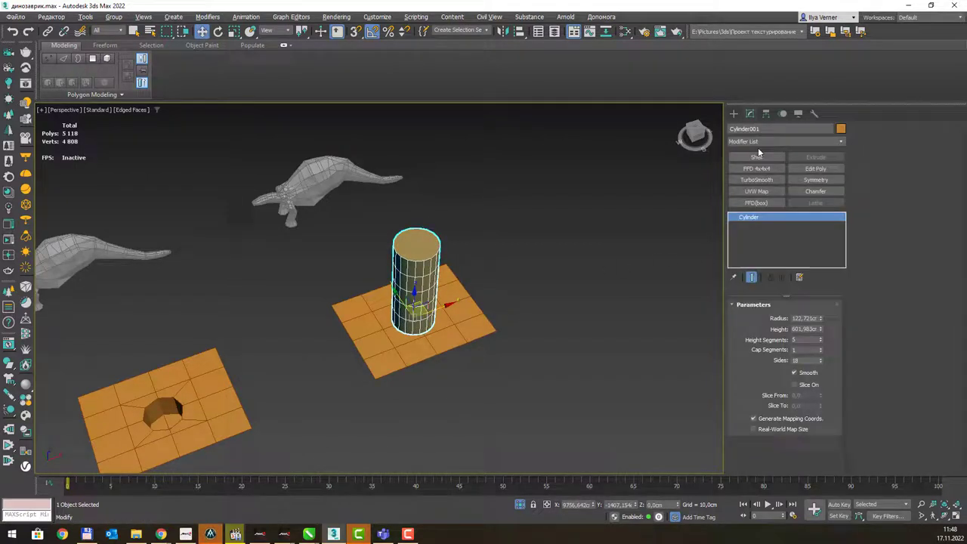
{"action": "right_click", "coordinate": [821, 361]}
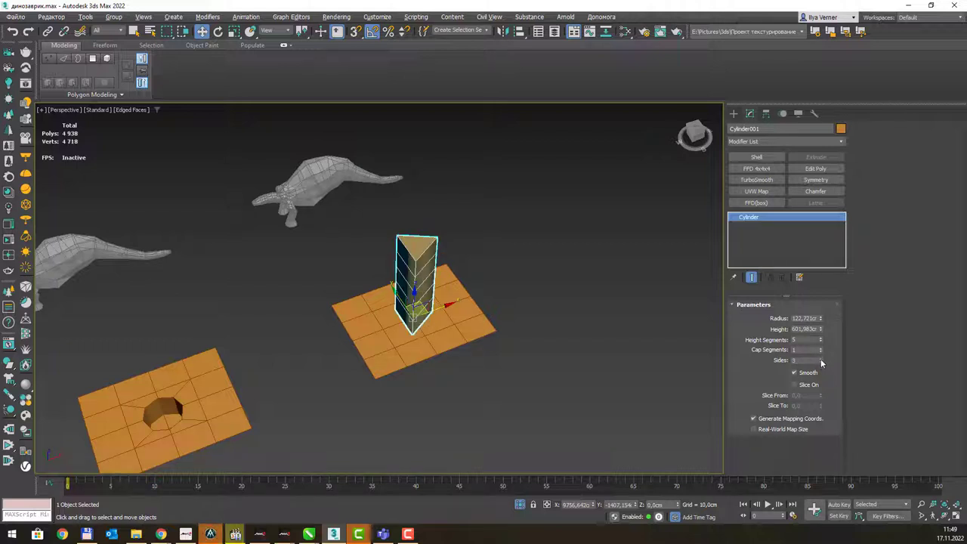
{"action": "left_click", "coordinate": [820, 359]}
{"action": "left_click", "coordinate": [821, 359]}
{"action": "middle_click_drag", "start_coordinate": [489, 298], "coordinate": [485, 321], "text": "alt"}
{"action": "left_click", "coordinate": [415, 271]}
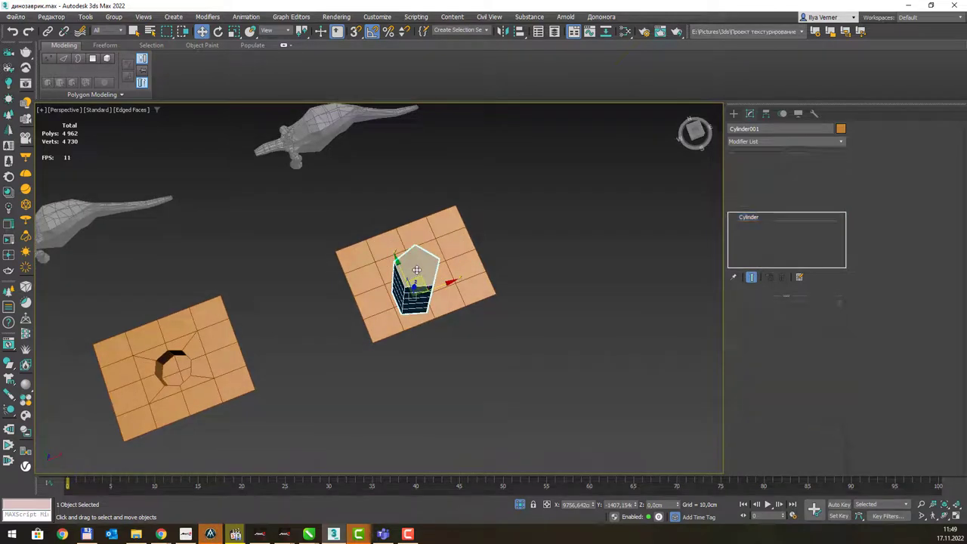
- In the Top view, move the pentagonal cylinder to the centre of the orange plane
{"action": "key", "text": "t"}
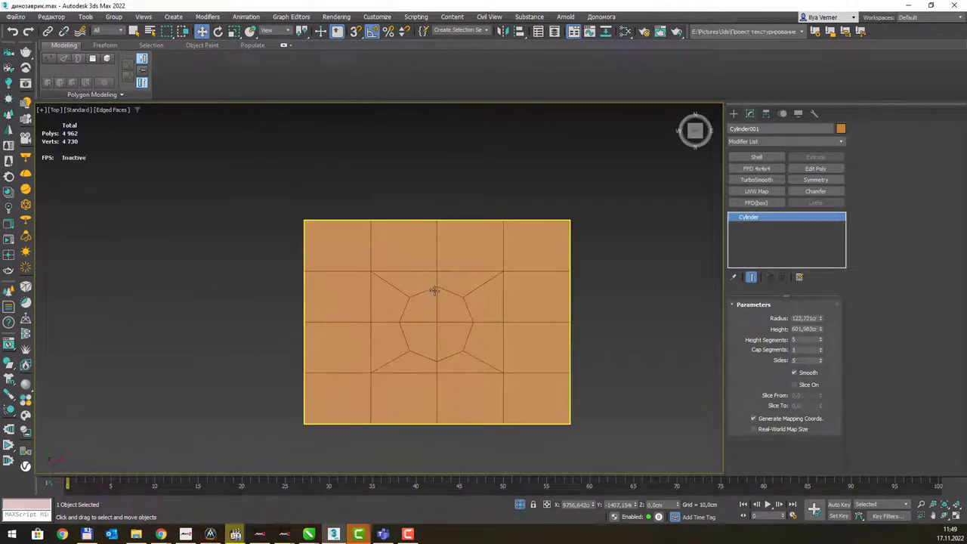
{"action": "scroll", "coordinate": [433, 291], "scroll_direction": "up", "scroll_amount": 5}
{"action": "scroll", "coordinate": [419, 283], "scroll_direction": "down", "scroll_amount": 4}
{"action": "scroll", "coordinate": [415, 278], "scroll_direction": "up", "scroll_amount": 1}
{"action": "left_click_drag", "start_coordinate": [415, 278], "coordinate": [481, 242]}
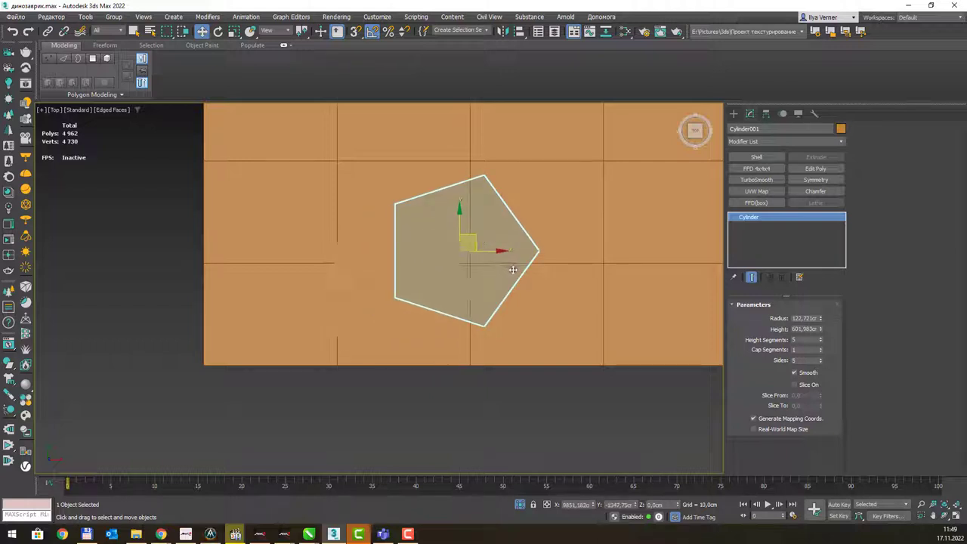
{"action": "key", "text": "e"}
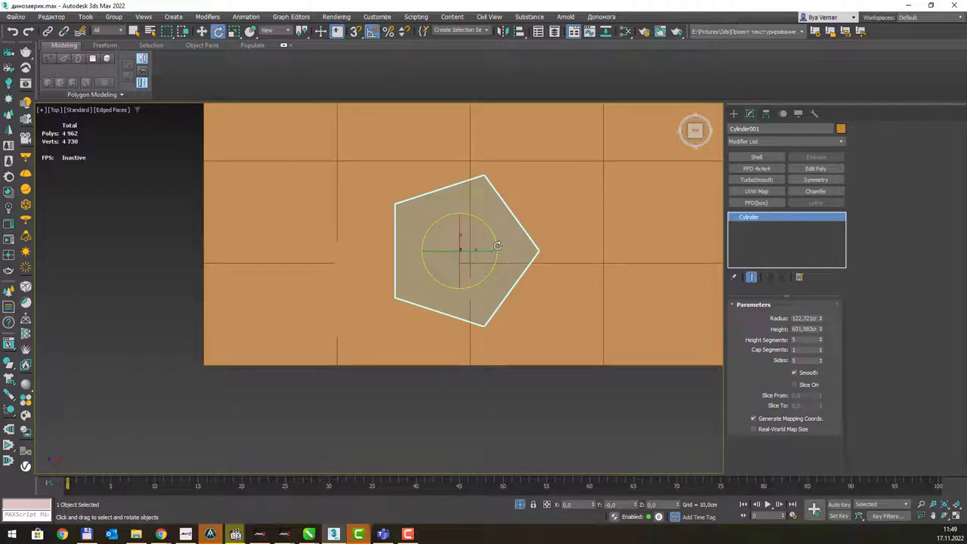
{"action": "left_click_drag", "start_coordinate": [497, 246], "coordinate": [500, 258]}
{"action": "key", "text": "w"}
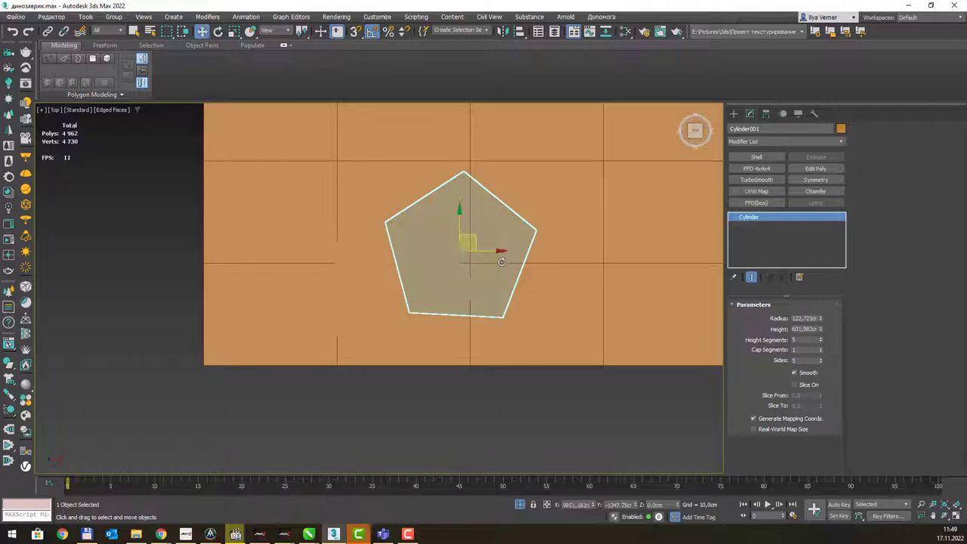
{"action": "key", "text": "e"}
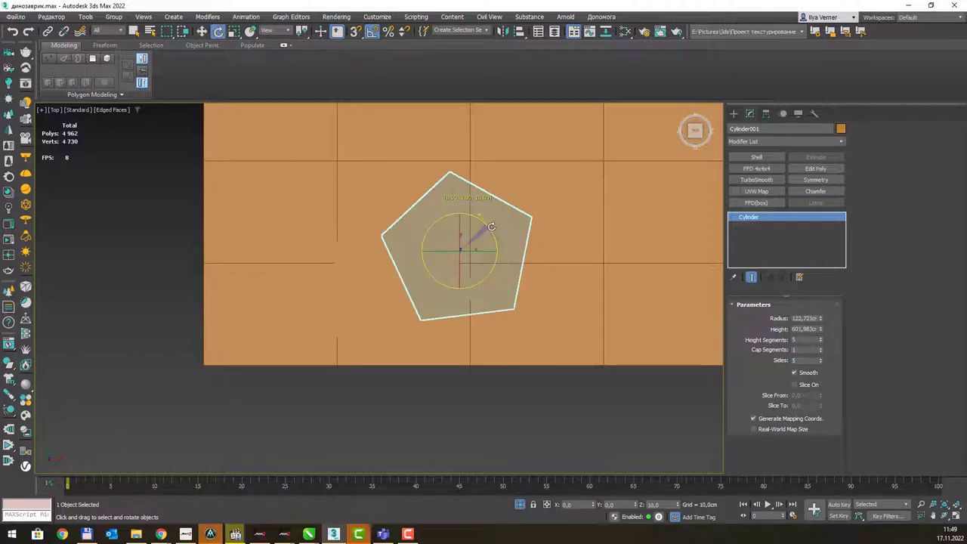
{"action": "key", "text": "w"}
{"action": "mouse_move", "coordinate": [478, 234]}
{"action": "left_mouse_down"}
{"action": "mouse_move", "coordinate": [495, 225]}
{"action": "mouse_move", "coordinate": [494, 194]}
{"action": "left_mouse_up"}
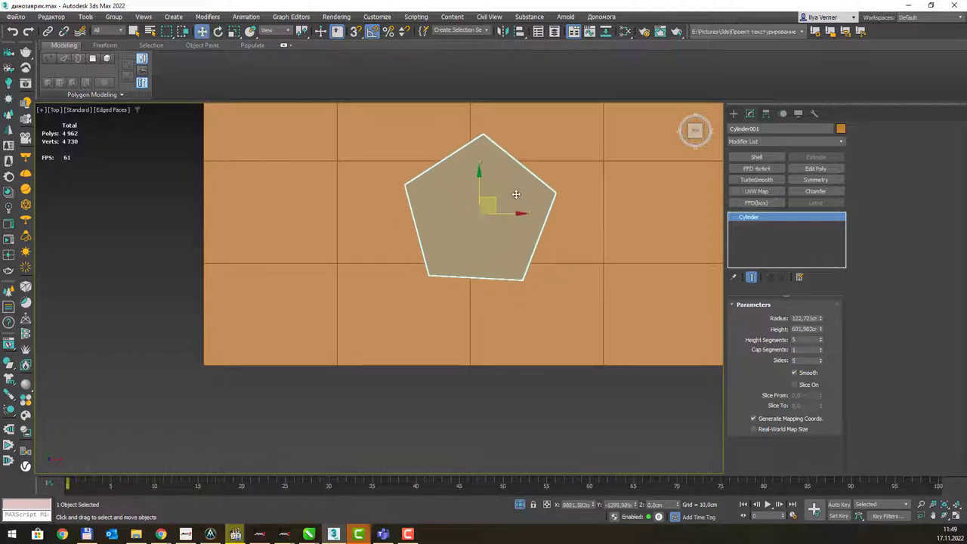
{"action": "middle_click_drag", "start_coordinate": [494, 195], "coordinate": [442, 374]}
{"action": "left_click_drag", "start_coordinate": [432, 379], "coordinate": [419, 314]}
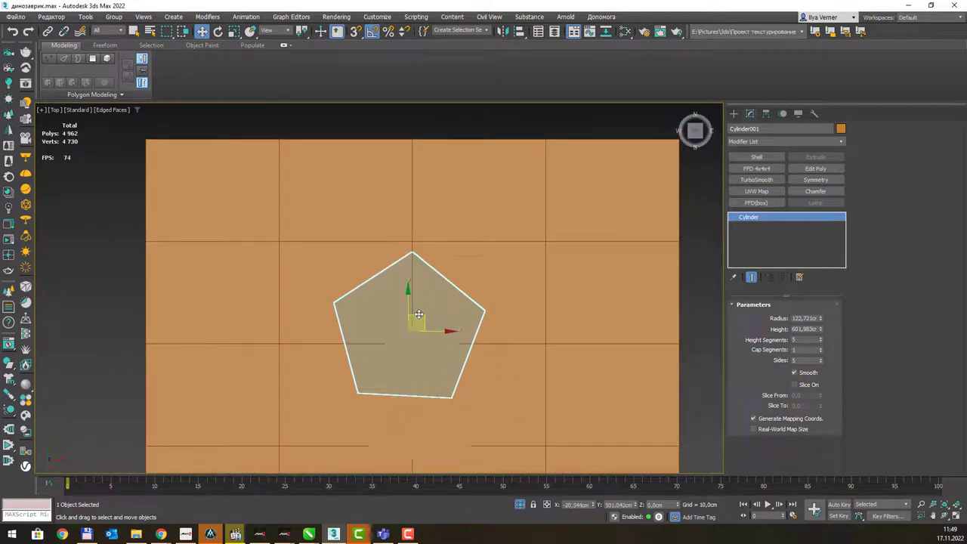
- Raise the cylinder's Sides from 5 to 7, trying rotations along the way
{"action": "left_click", "coordinate": [821, 357]}
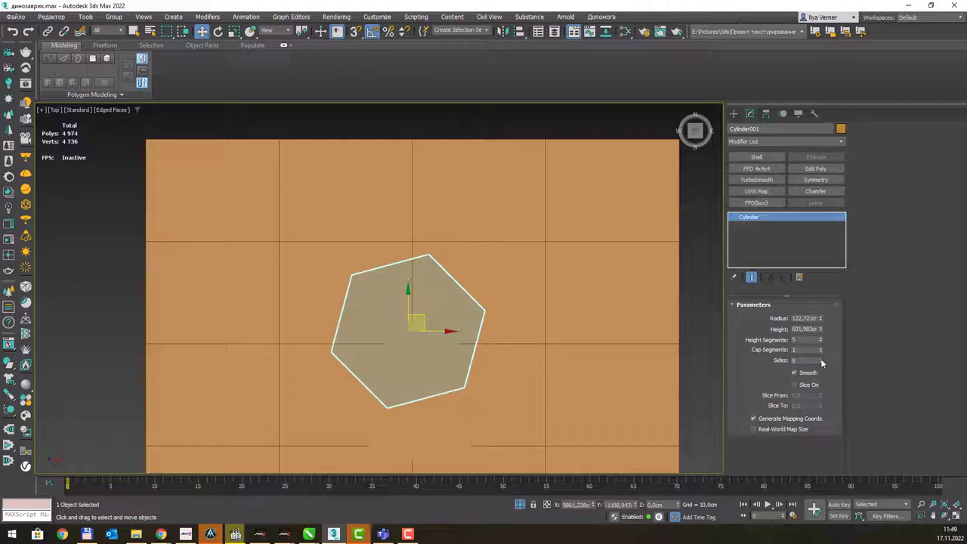
{"action": "key", "text": "e"}
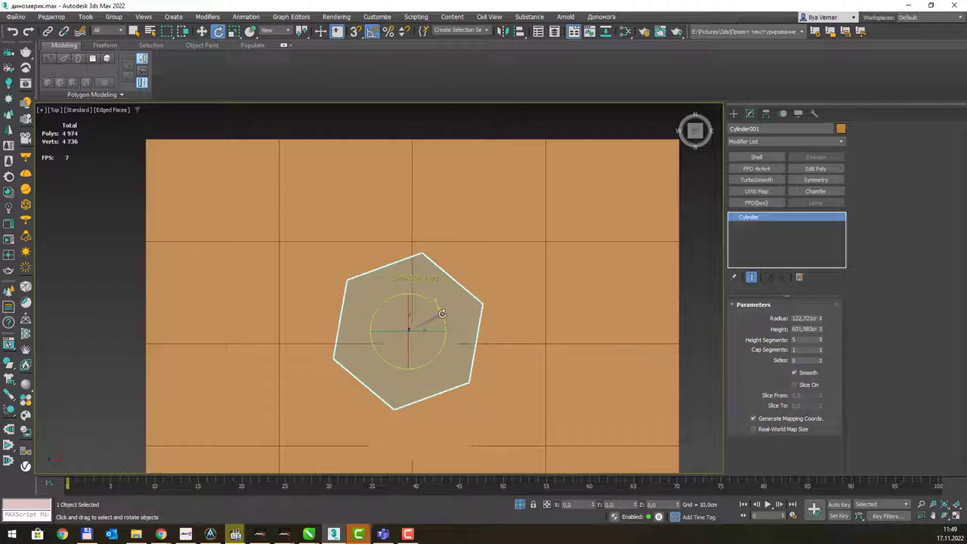
{"action": "mouse_move", "coordinate": [446, 320]}
{"action": "left_mouse_down"}
{"action": "mouse_move", "coordinate": [442, 310]}
{"action": "mouse_move", "coordinate": [429, 330]}
{"action": "left_mouse_up"}
{"action": "key", "text": "ctrl+z"}
{"action": "key", "text": "w"}
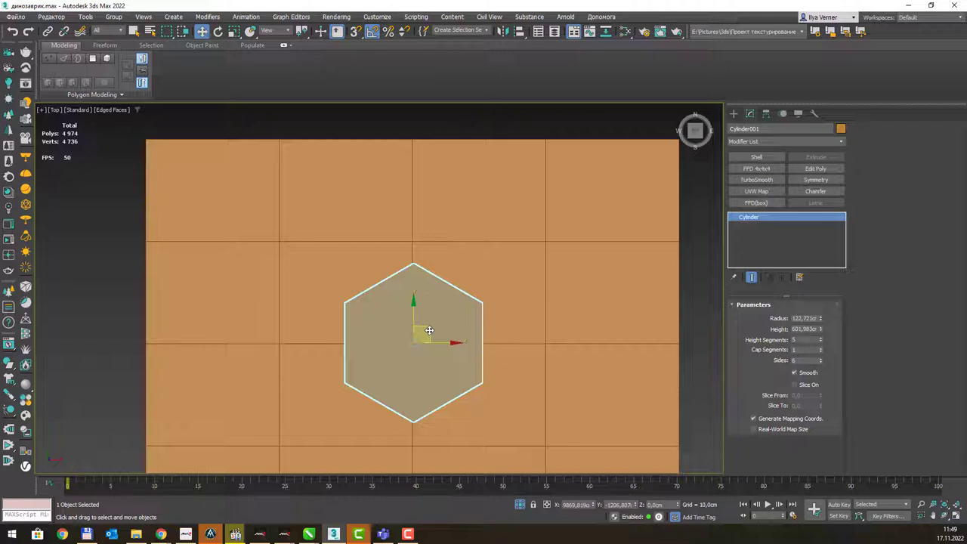
{"action": "left_click", "coordinate": [821, 358]}
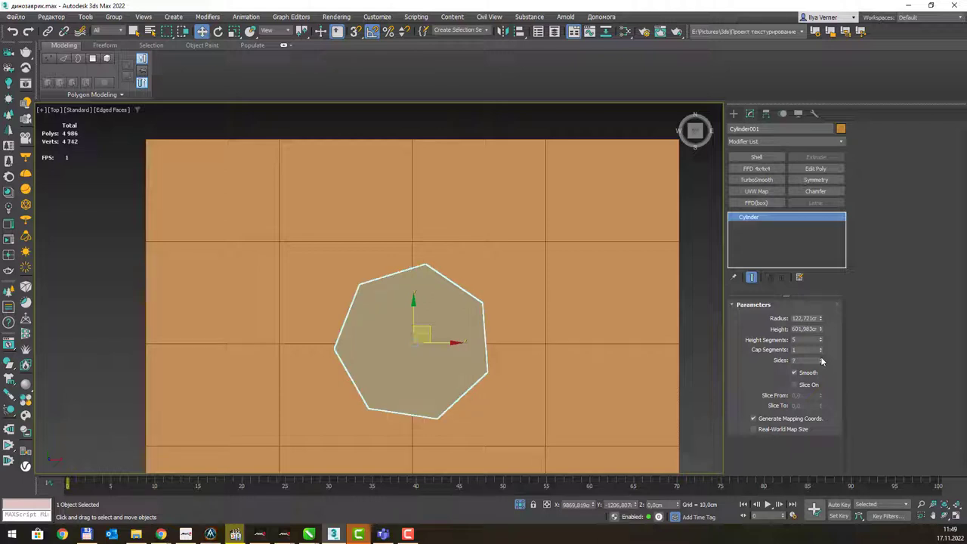
{"action": "key", "text": "e"}
{"action": "left_click_drag", "start_coordinate": [446, 328], "coordinate": [452, 320]}
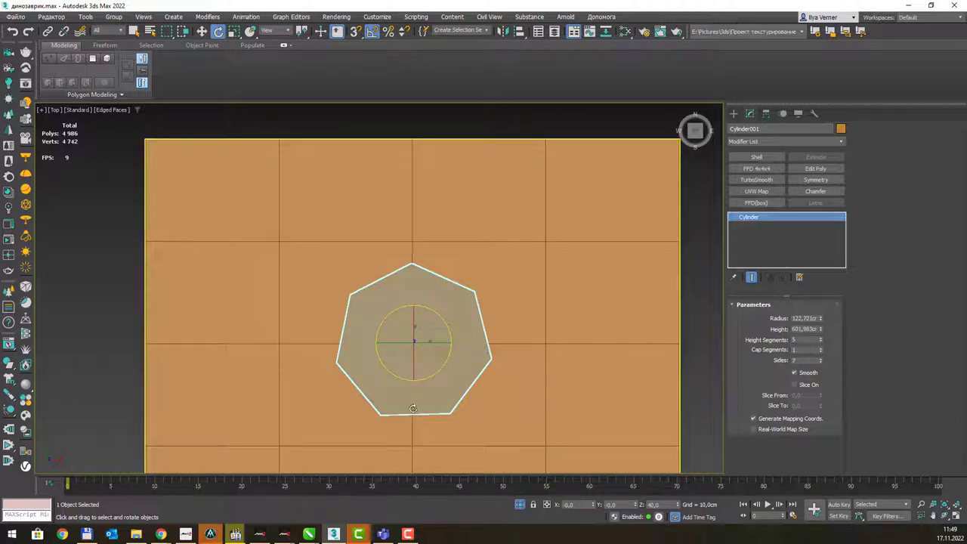
- Set Sides to 8, rotate the octagon to square with the grid, then view in Perspective
{"action": "left_click", "coordinate": [821, 358]}
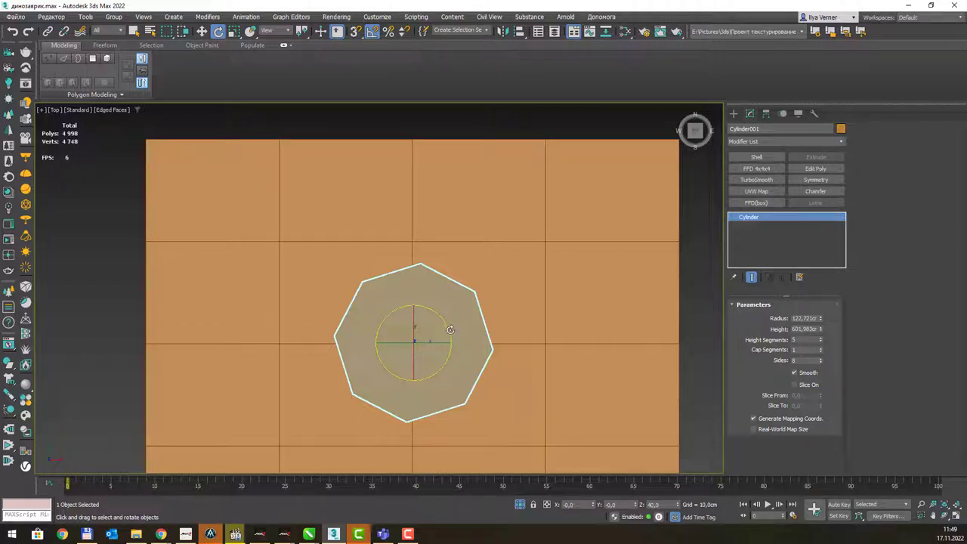
{"action": "left_click_drag", "start_coordinate": [450, 329], "coordinate": [451, 330]}
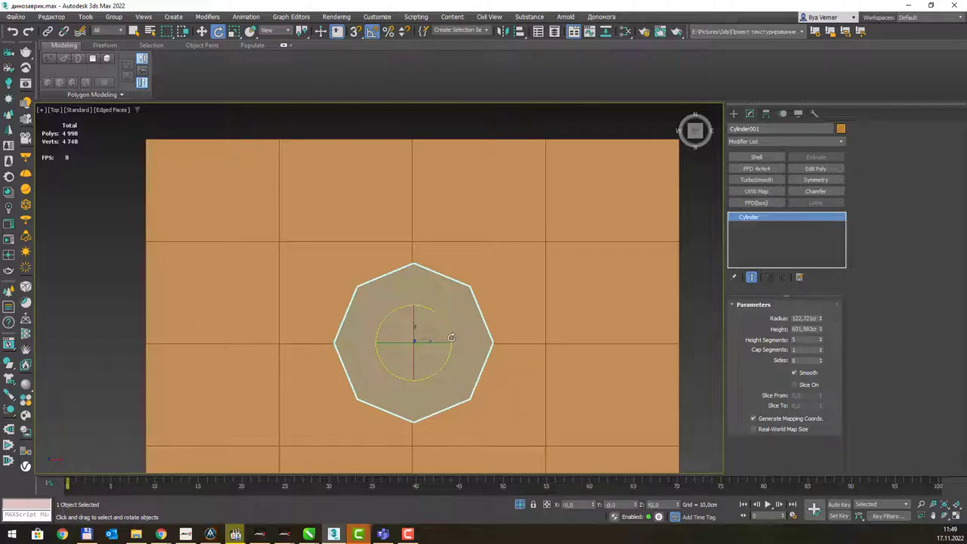
{"action": "middle_click_drag", "start_coordinate": [460, 339], "coordinate": [457, 336]}
{"action": "scroll", "coordinate": [458, 335], "scroll_direction": "up", "scroll_amount": 3}
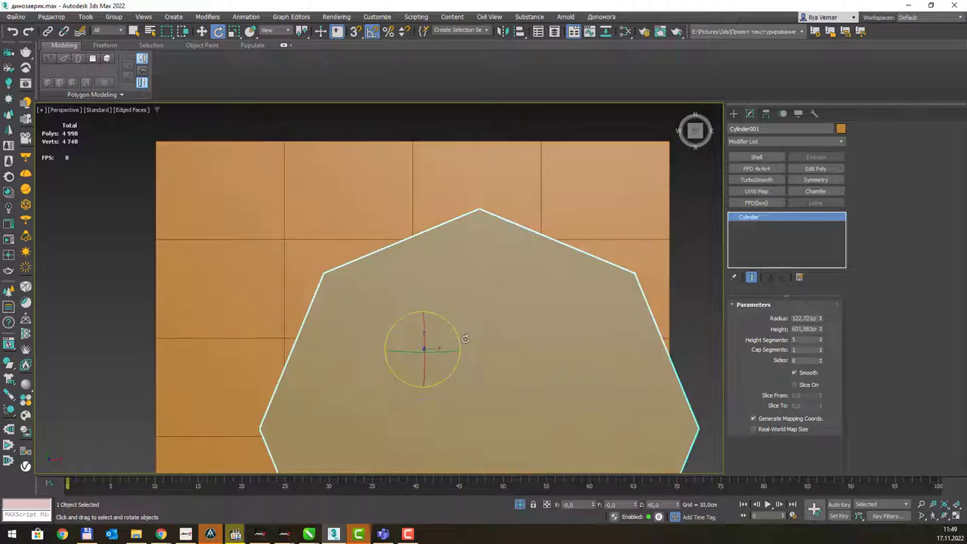
{"action": "key", "text": "p"}
{"action": "scroll", "coordinate": [483, 340], "scroll_direction": "down", "scroll_amount": 4}
- Lower the cylinder down through the orange plane
{"action": "key", "text": "w"}
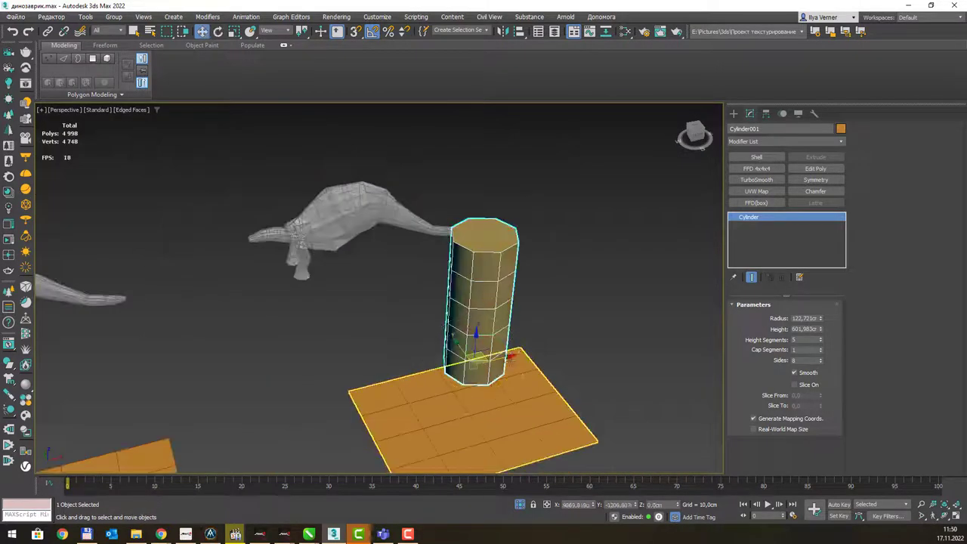
{"action": "middle_click_drag", "start_coordinate": [514, 344], "coordinate": [475, 297], "text": "alt"}
{"action": "left_click_drag", "start_coordinate": [476, 290], "coordinate": [474, 370]}
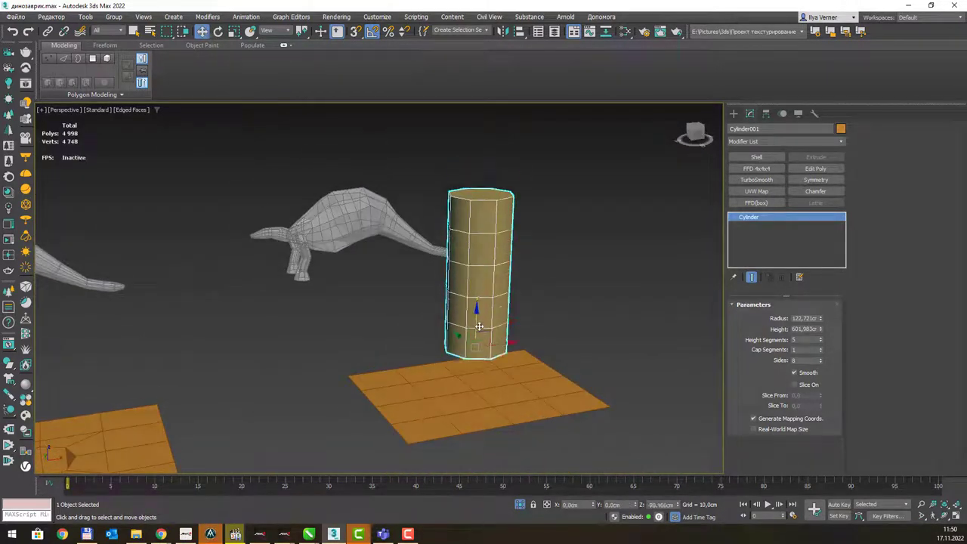
{"action": "middle_click_drag", "start_coordinate": [475, 370], "coordinate": [513, 380], "text": "alt"}
- Make the plane a Compound ProBoolean and subtract the cylinder to cut the octagonal hole
{"action": "left_click", "coordinate": [512, 382]}
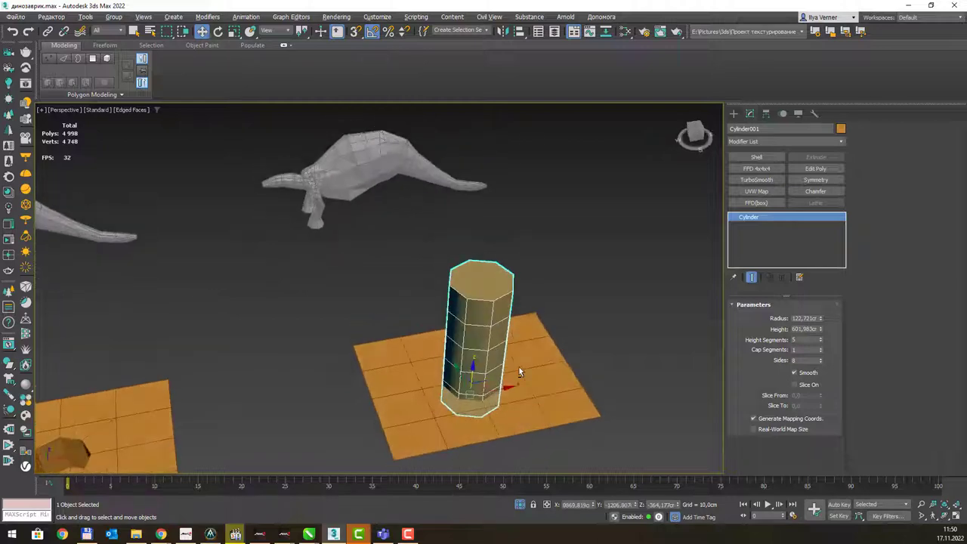
{"action": "left_click", "coordinate": [732, 113]}
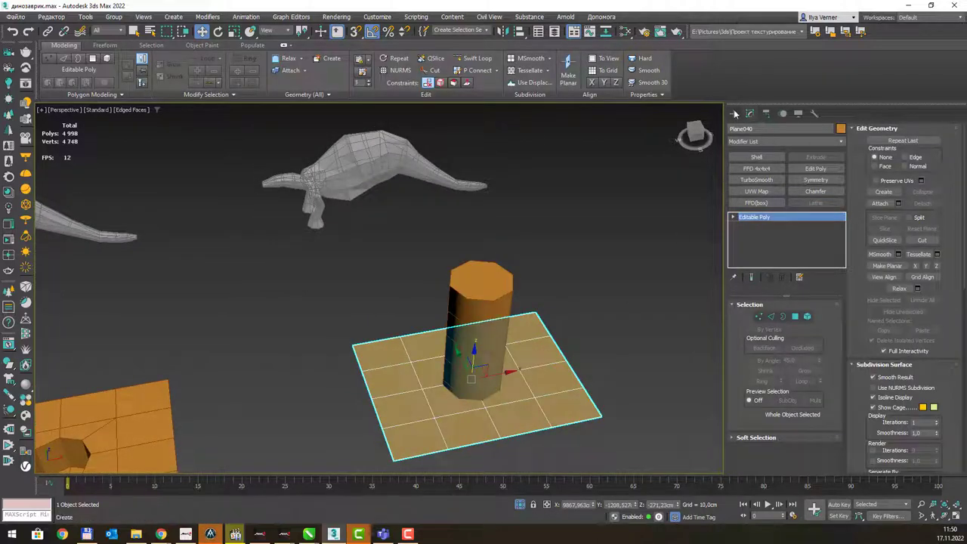
{"action": "left_click", "coordinate": [783, 144]}
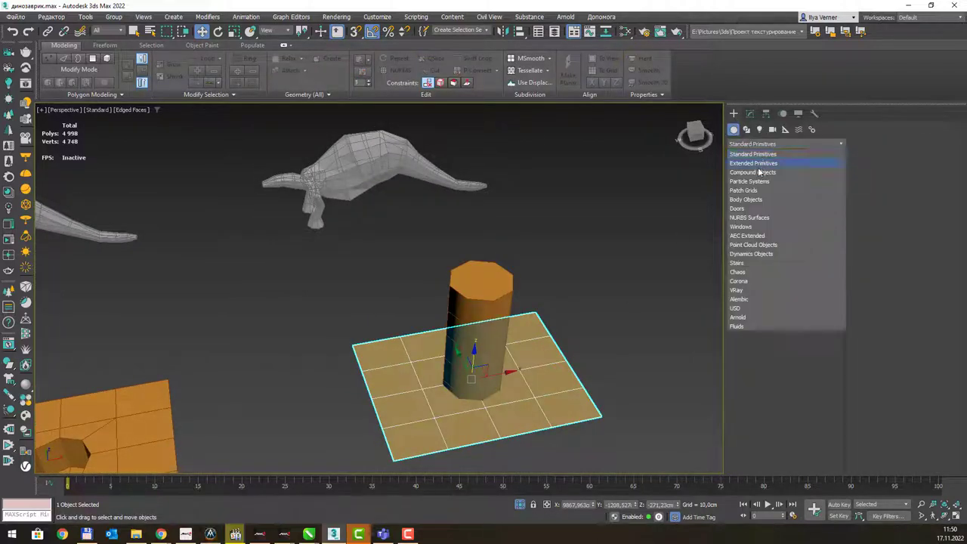
{"action": "left_click", "coordinate": [759, 172]}
{"action": "left_click", "coordinate": [814, 231]}
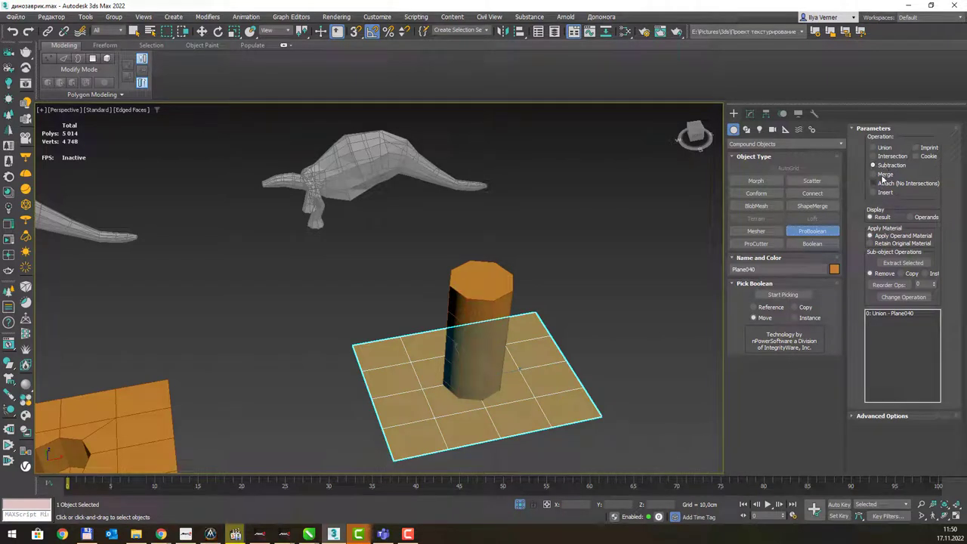
{"action": "left_click", "coordinate": [786, 293]}
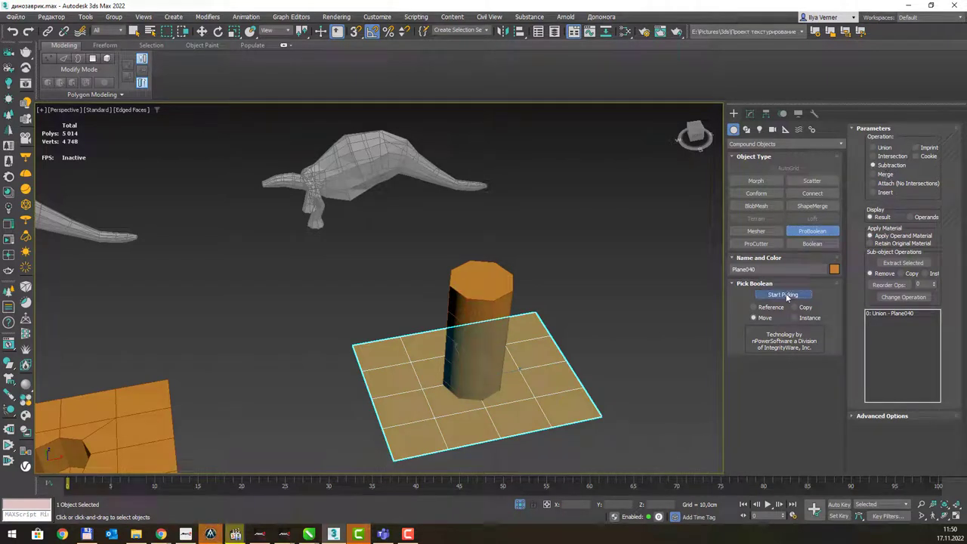
{"action": "left_click", "coordinate": [475, 296]}
{"action": "middle_click_drag", "start_coordinate": [506, 299], "coordinate": [484, 345], "text": "alt"}
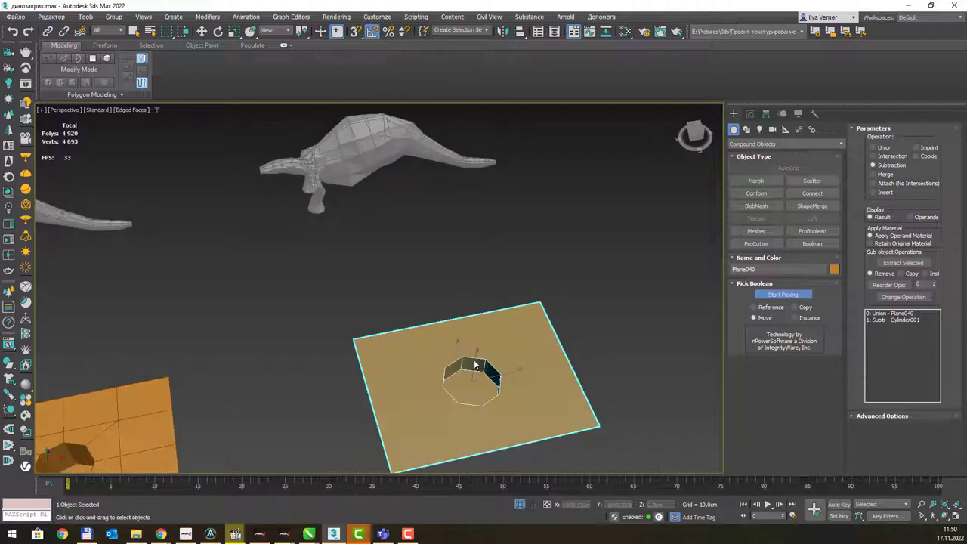
{"action": "scroll", "coordinate": [483, 340], "scroll_direction": "down", "scroll_amount": 5}
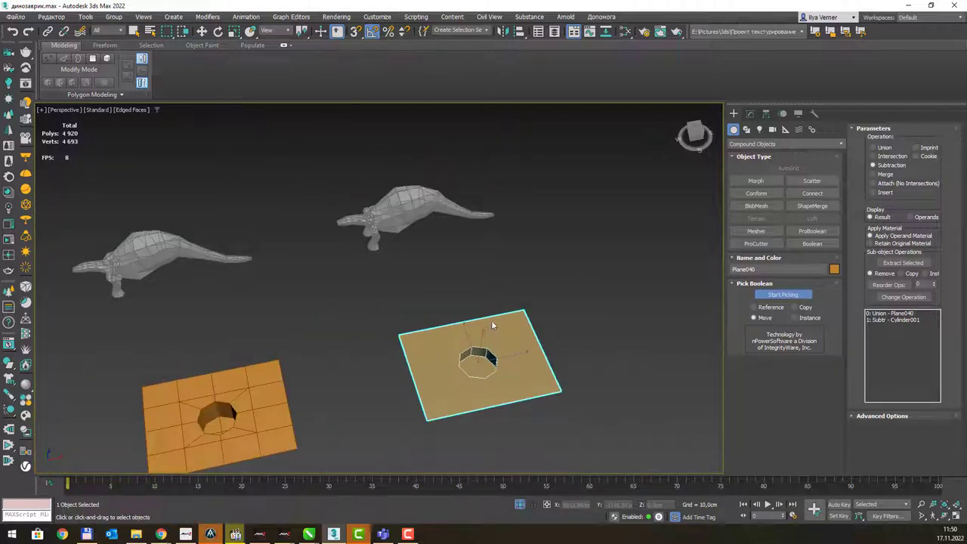
{"action": "middle_click_drag", "start_coordinate": [491, 321], "coordinate": [527, 275], "text": "alt"}
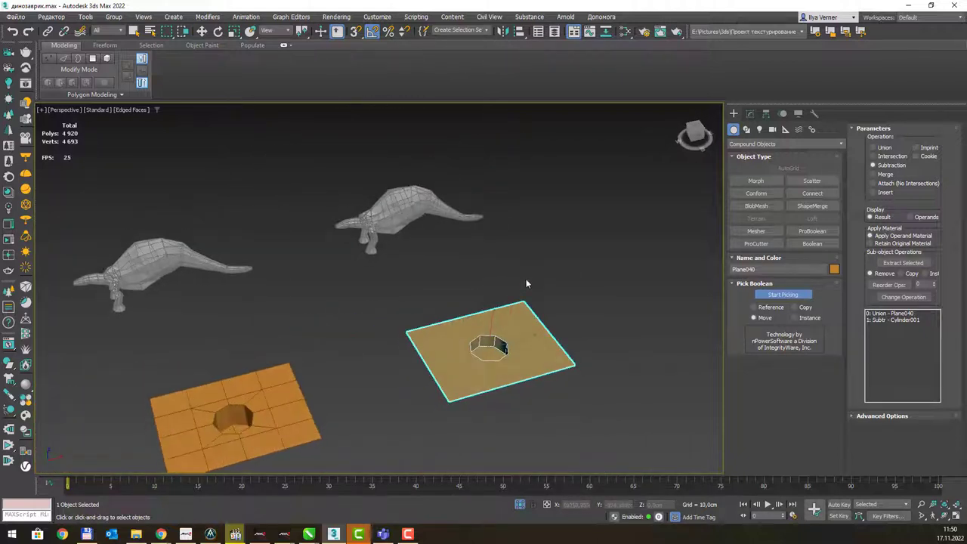
{"action": "scroll", "coordinate": [527, 281], "scroll_direction": "down", "scroll_amount": 2}
{"action": "scroll", "coordinate": [514, 265], "scroll_direction": "down", "scroll_amount": 4}
{"action": "scroll", "coordinate": [521, 272], "scroll_direction": "up", "scroll_amount": 1}
{"action": "scroll", "coordinate": [491, 310], "scroll_direction": "up", "scroll_amount": 3}
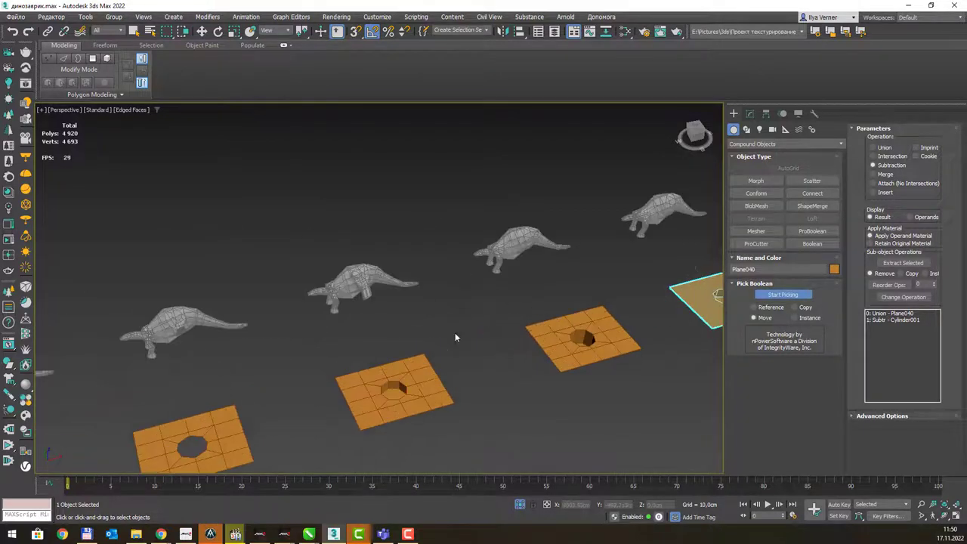
{"action": "scroll", "coordinate": [476, 302], "scroll_direction": "down", "scroll_amount": 2}
{"action": "middle_click_drag", "start_coordinate": [390, 284], "coordinate": [264, 299], "text": "alt"}
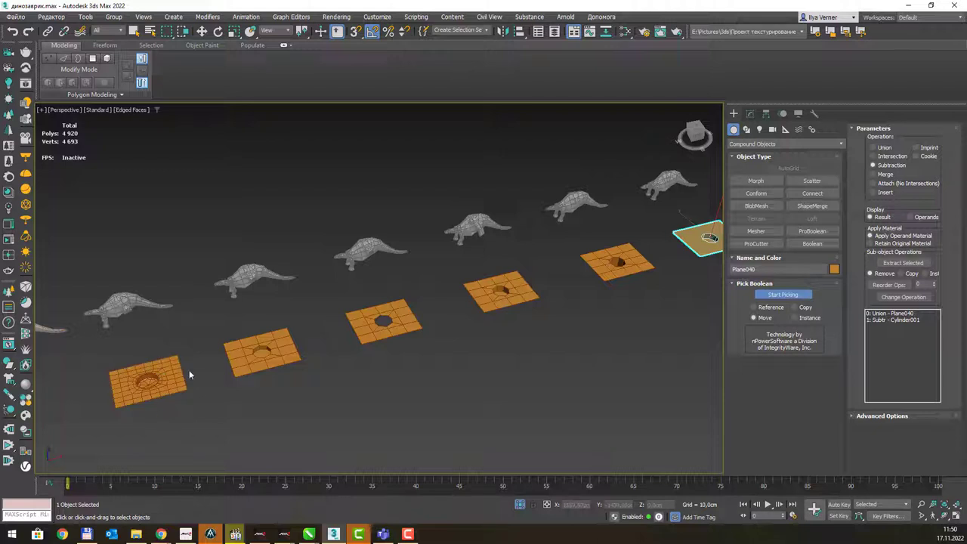
{"action": "mouse_move", "coordinate": [189, 370]}
{"action": "middle_mouse_down"}
{"action": "mouse_move", "coordinate": [352, 334]}
{"action": "mouse_move", "coordinate": [383, 391]}
{"action": "middle_mouse_up"}
{"action": "scroll", "coordinate": [222, 348], "scroll_direction": "up", "scroll_amount": 3}
{"action": "scroll", "coordinate": [400, 344], "scroll_direction": "up", "scroll_amount": 2}
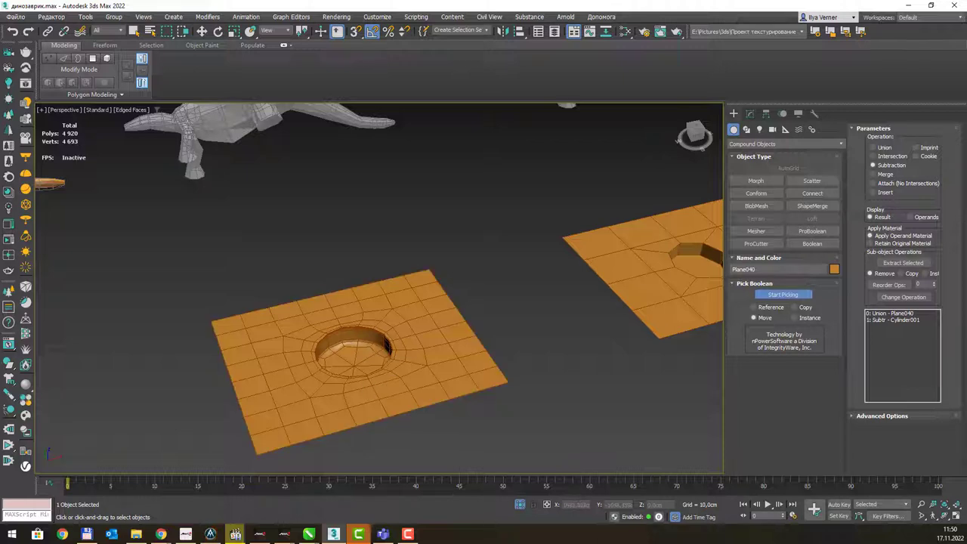